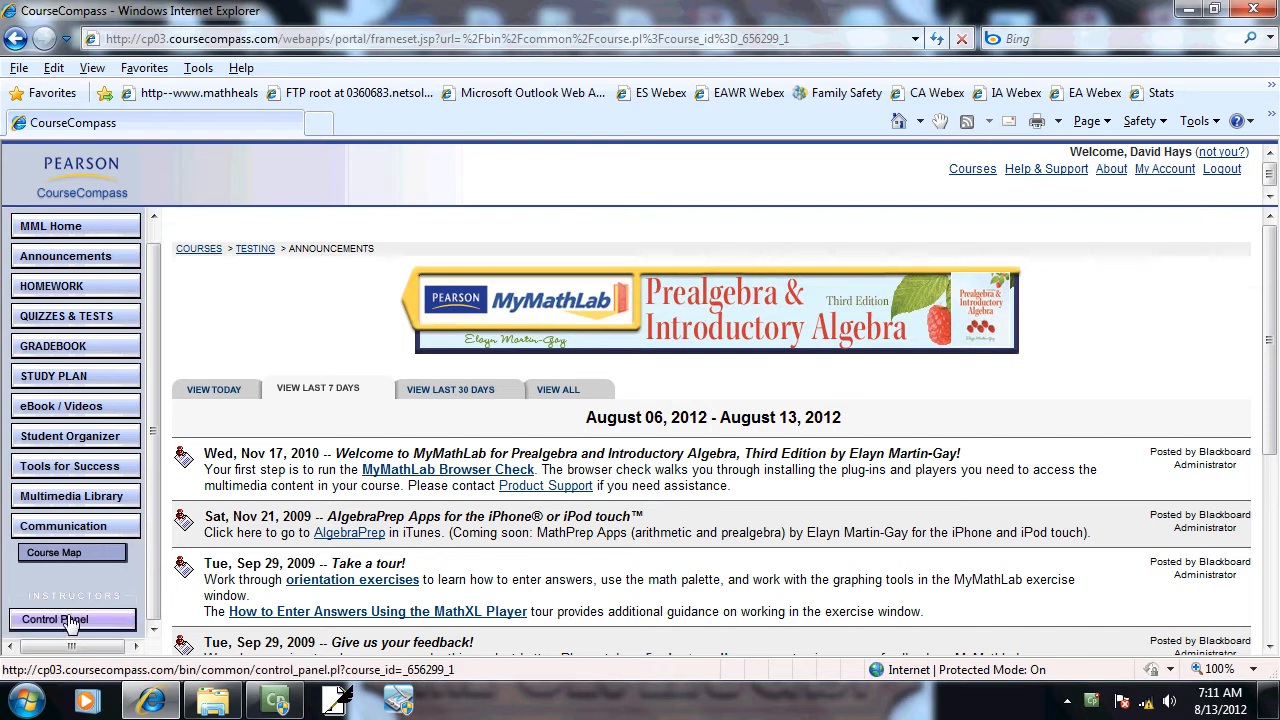
Step: Open the MyMathLab Homework/Test Manager from the course's Control Panel and maximize its window
left_click(66, 622)
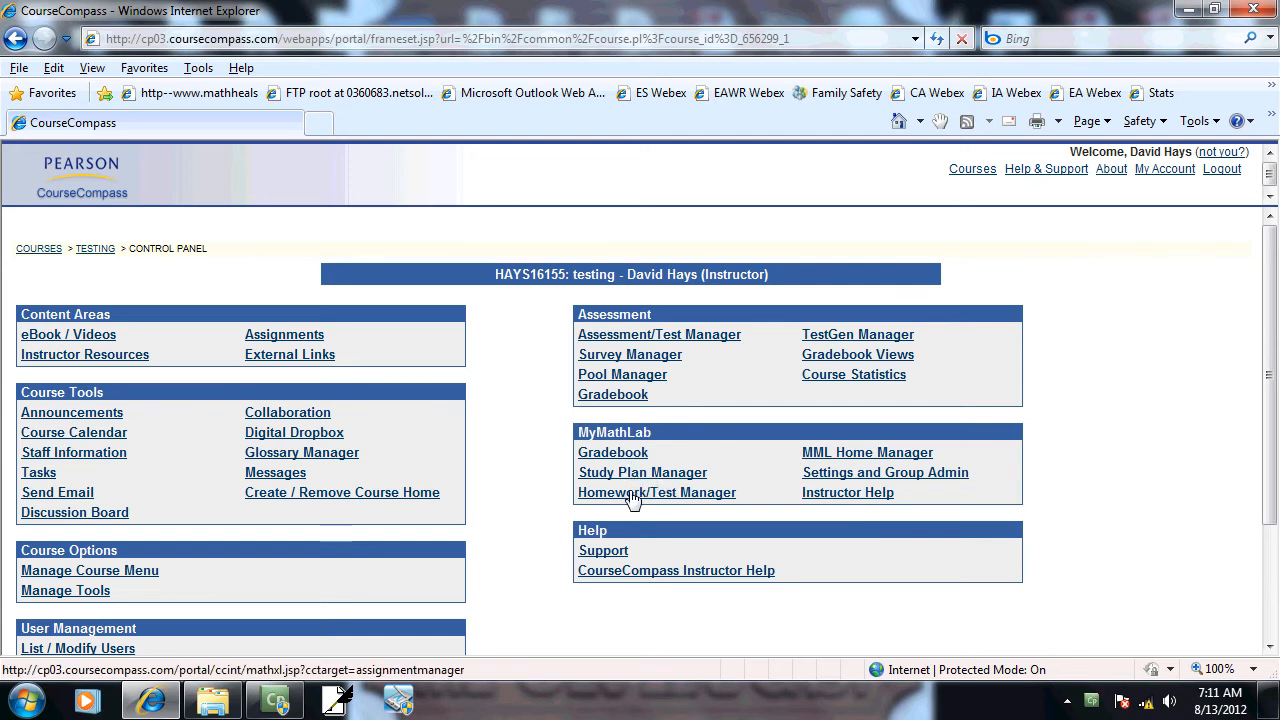
left_click(678, 495)
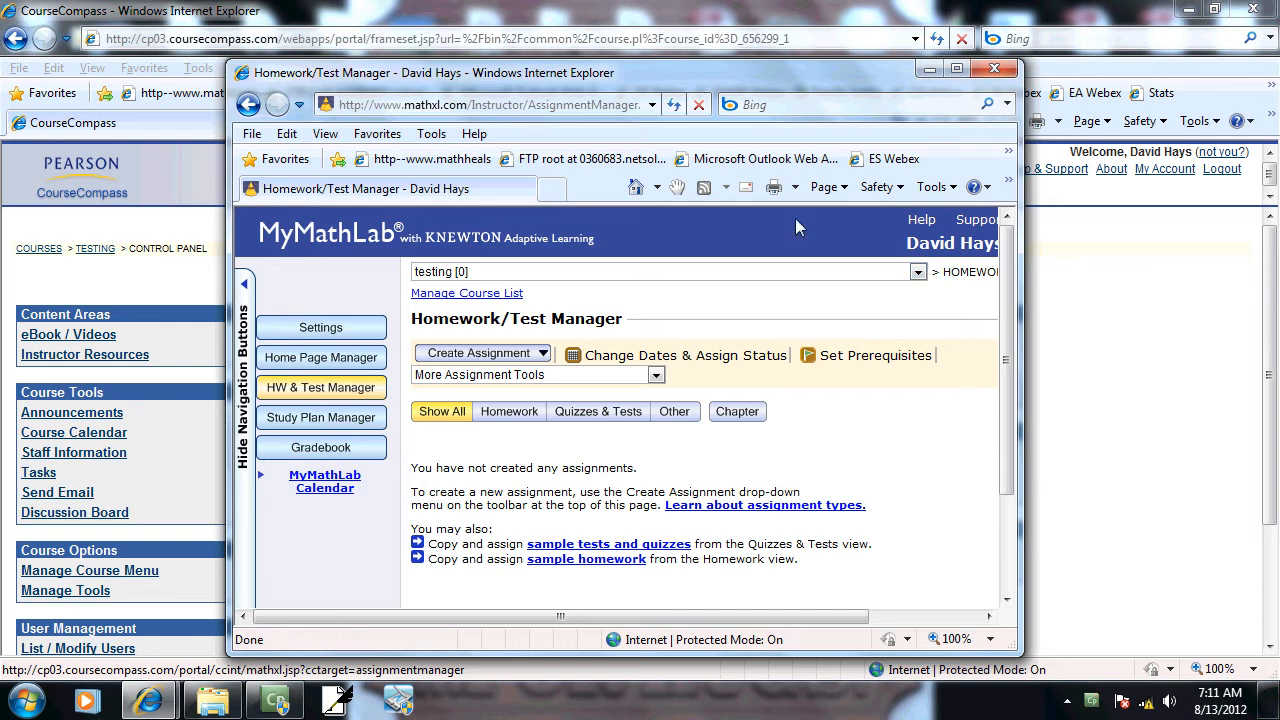
left_click(955, 70)
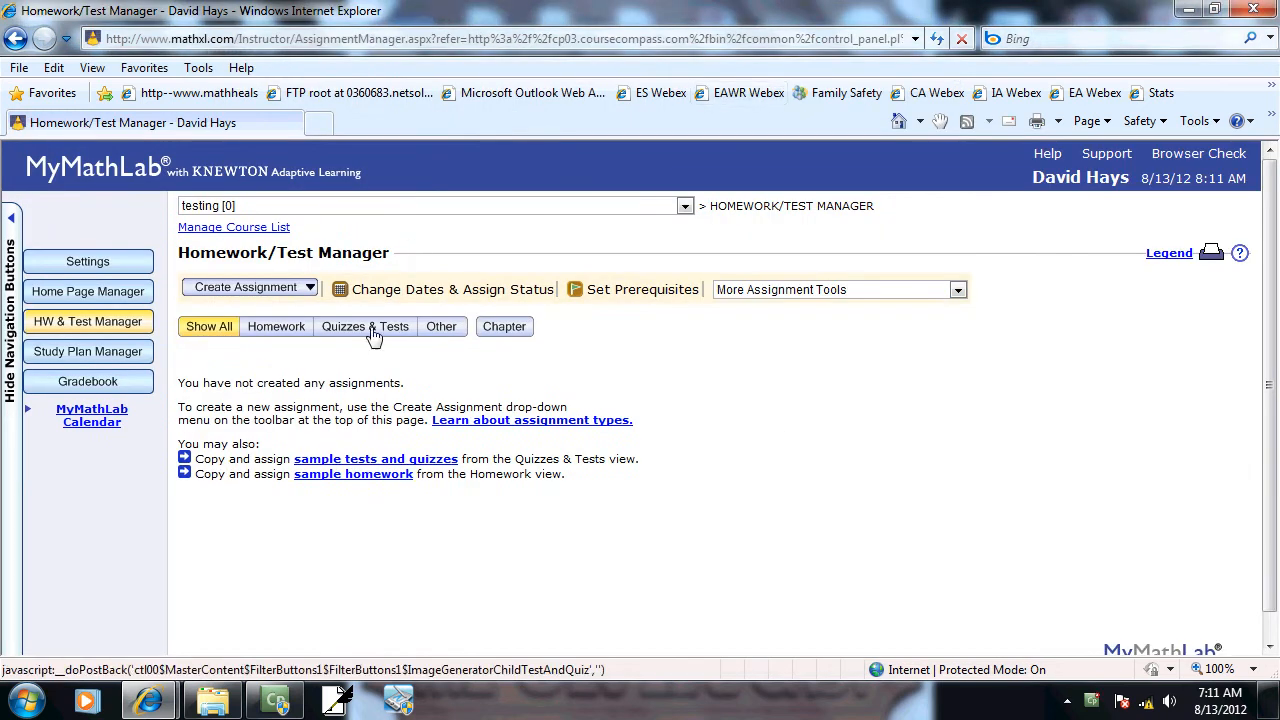
Step: Create a new homework assignment named "Section 2.1" and continue to the Add/Remove Content stage
left_click(311, 288)
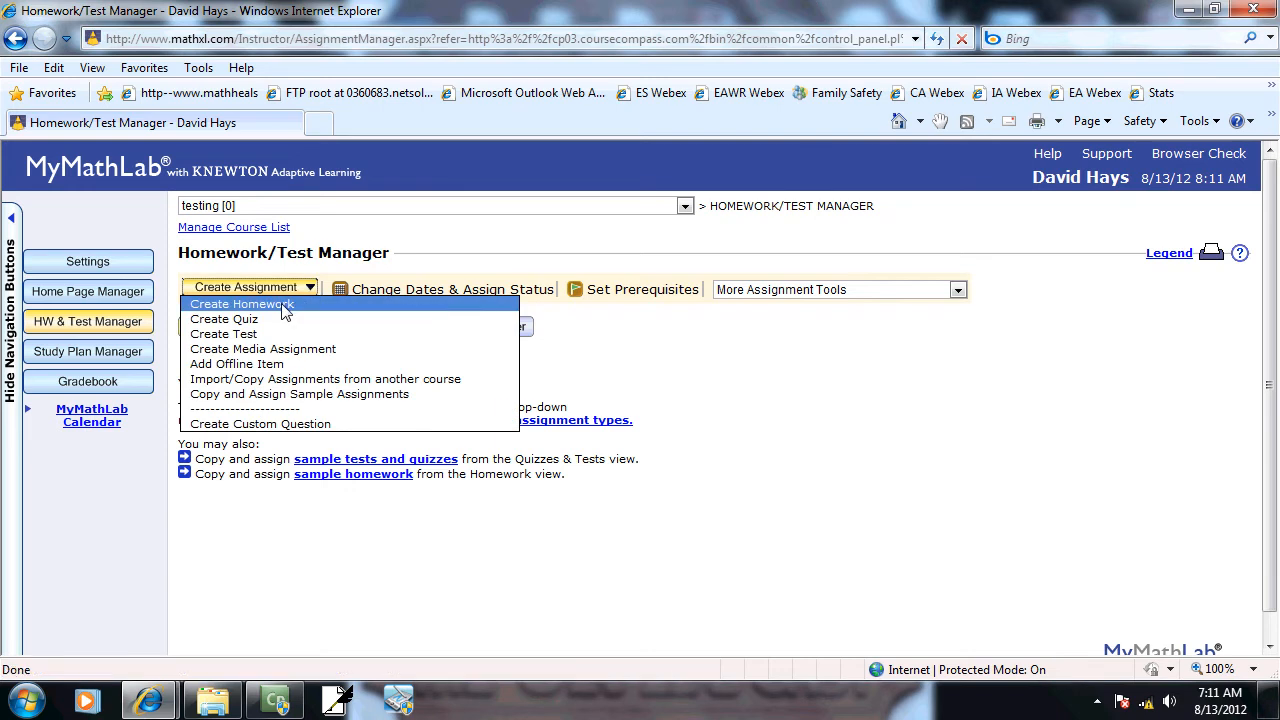
left_click(282, 305)
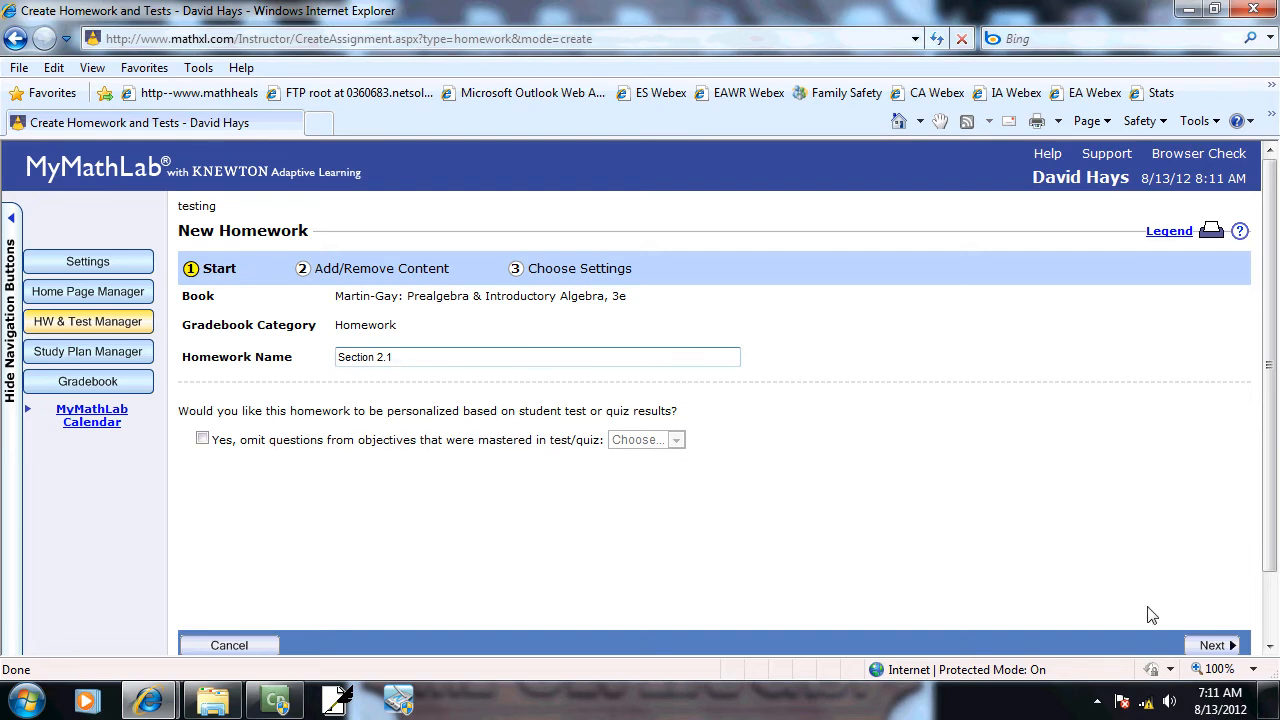
left_click(1212, 646)
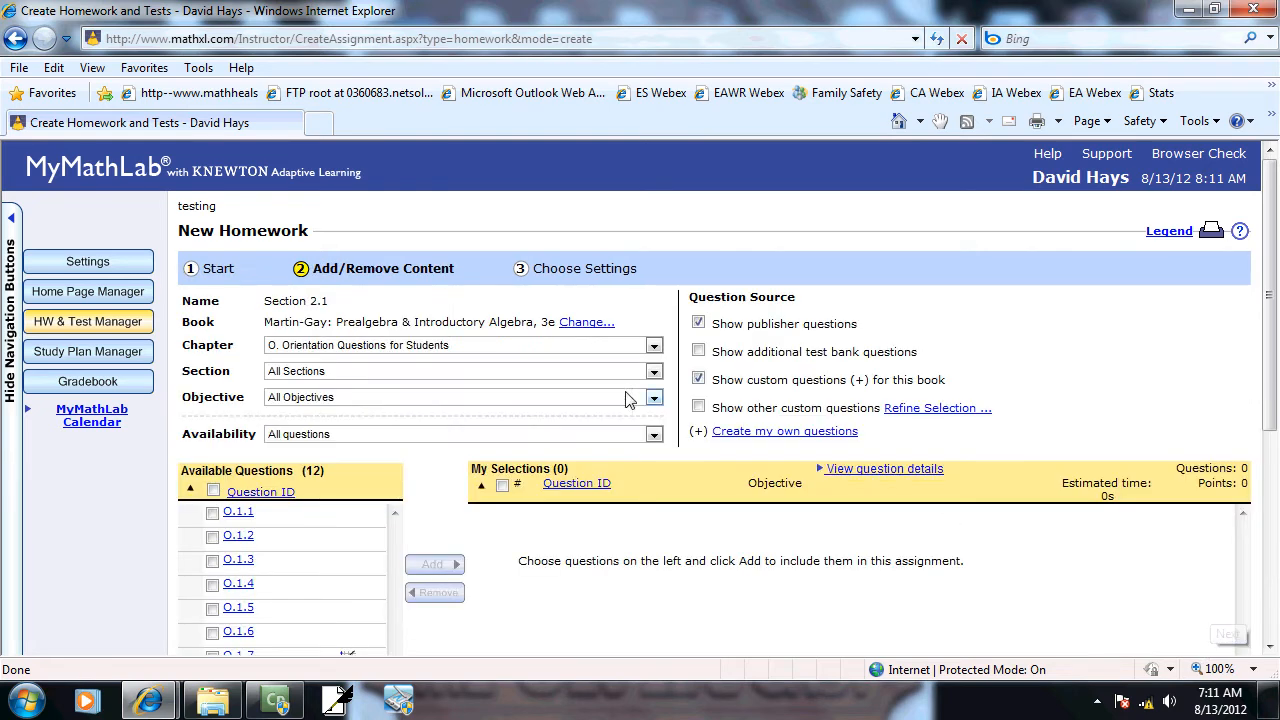
Step: Filter the available questions to chapter 2, Integers and Introduction to Solving Equations, Section 2.5: Order of Operations, keeping all objectives
left_click(653, 345)
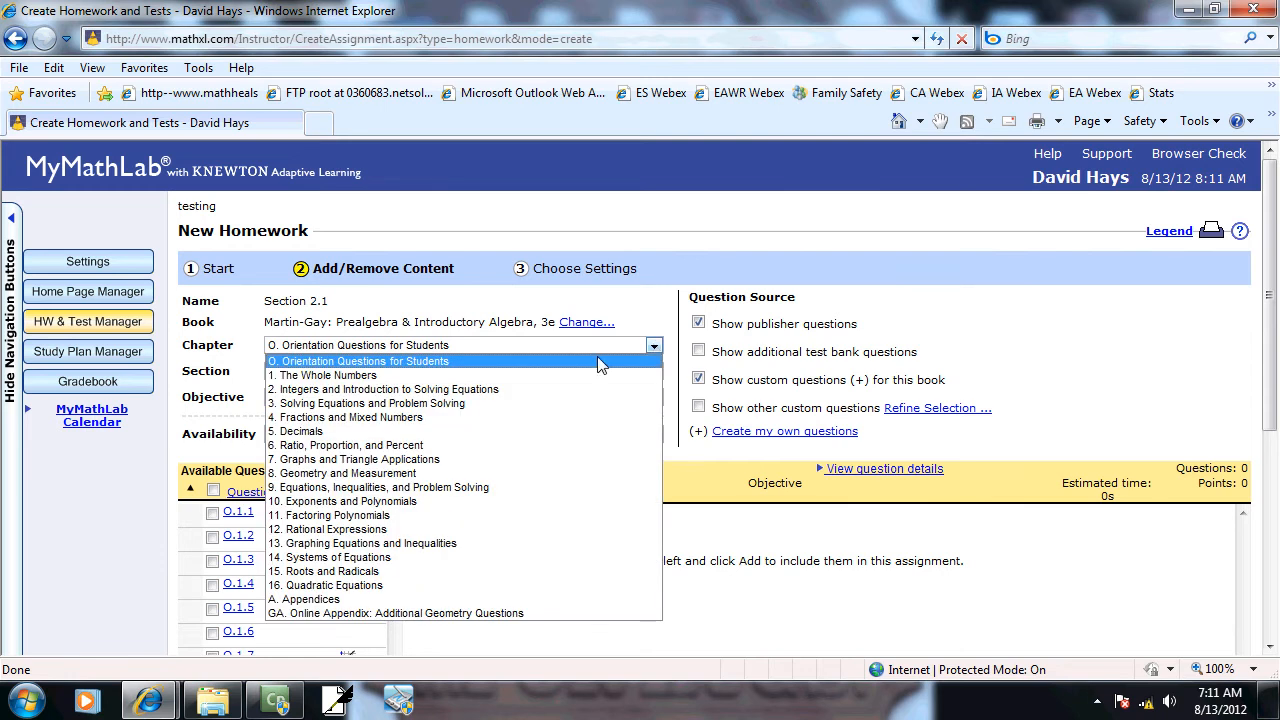
left_click(420, 390)
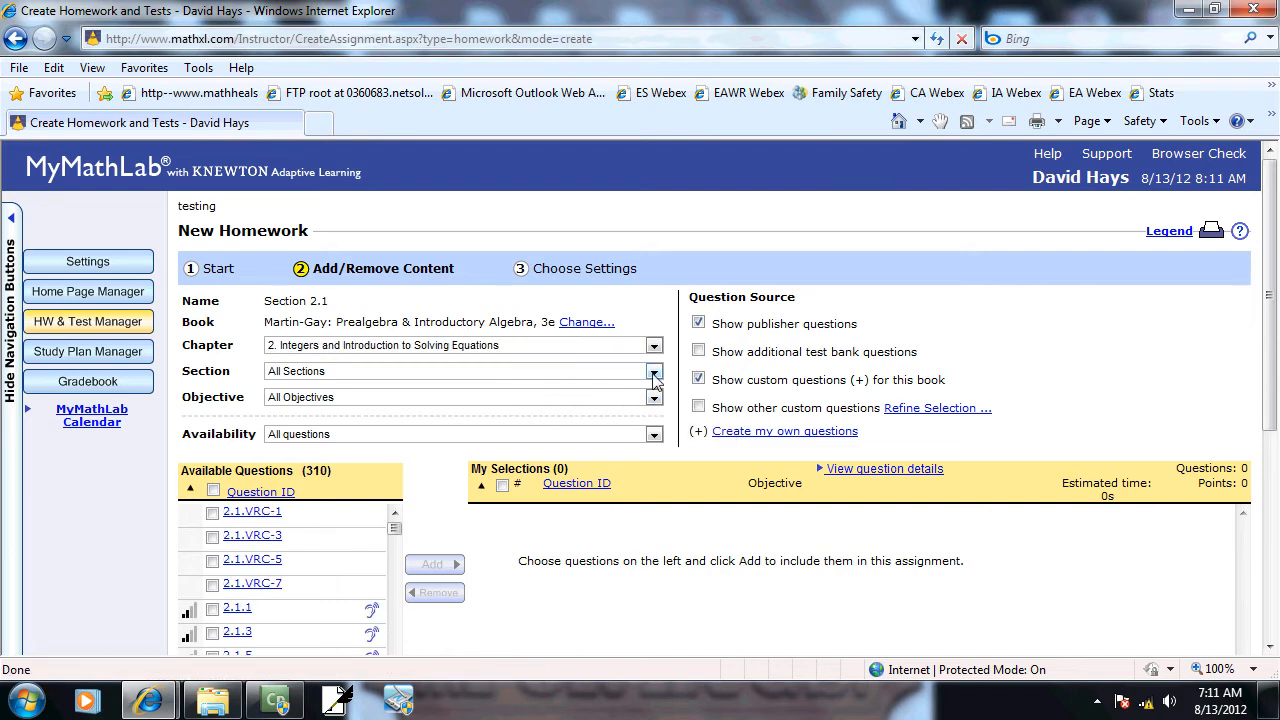
left_click(653, 372)
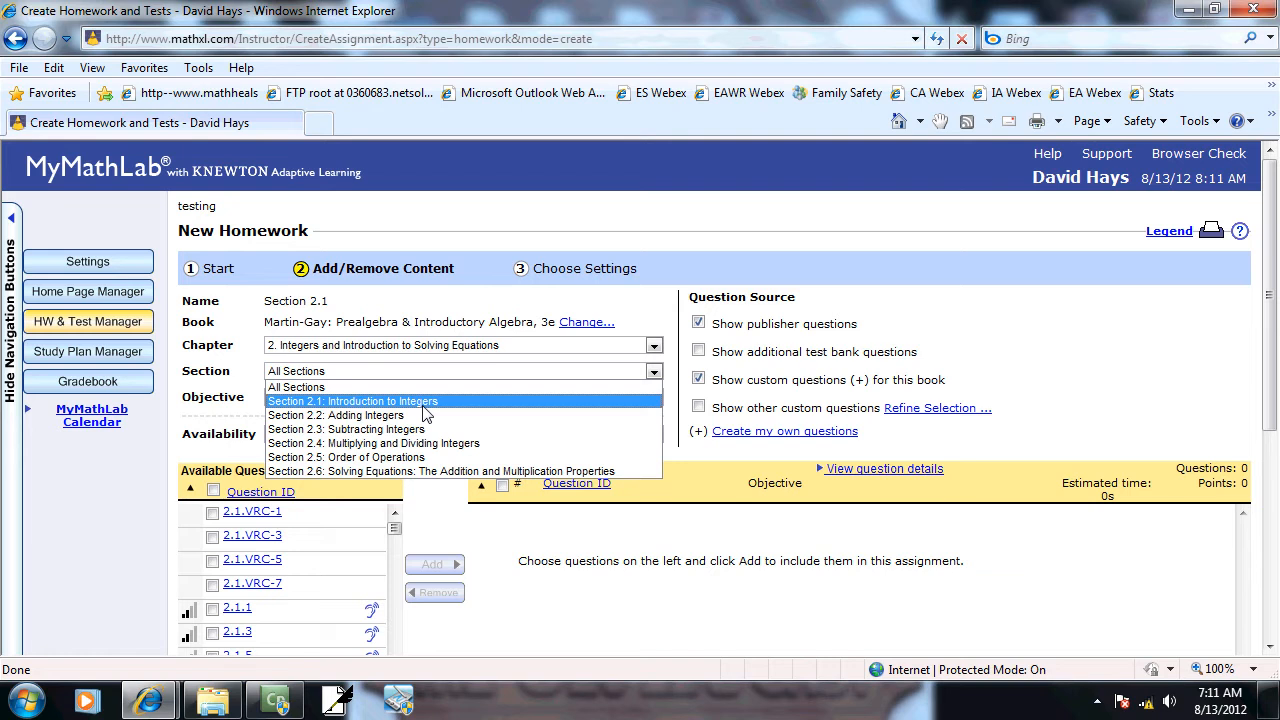
left_click(400, 458)
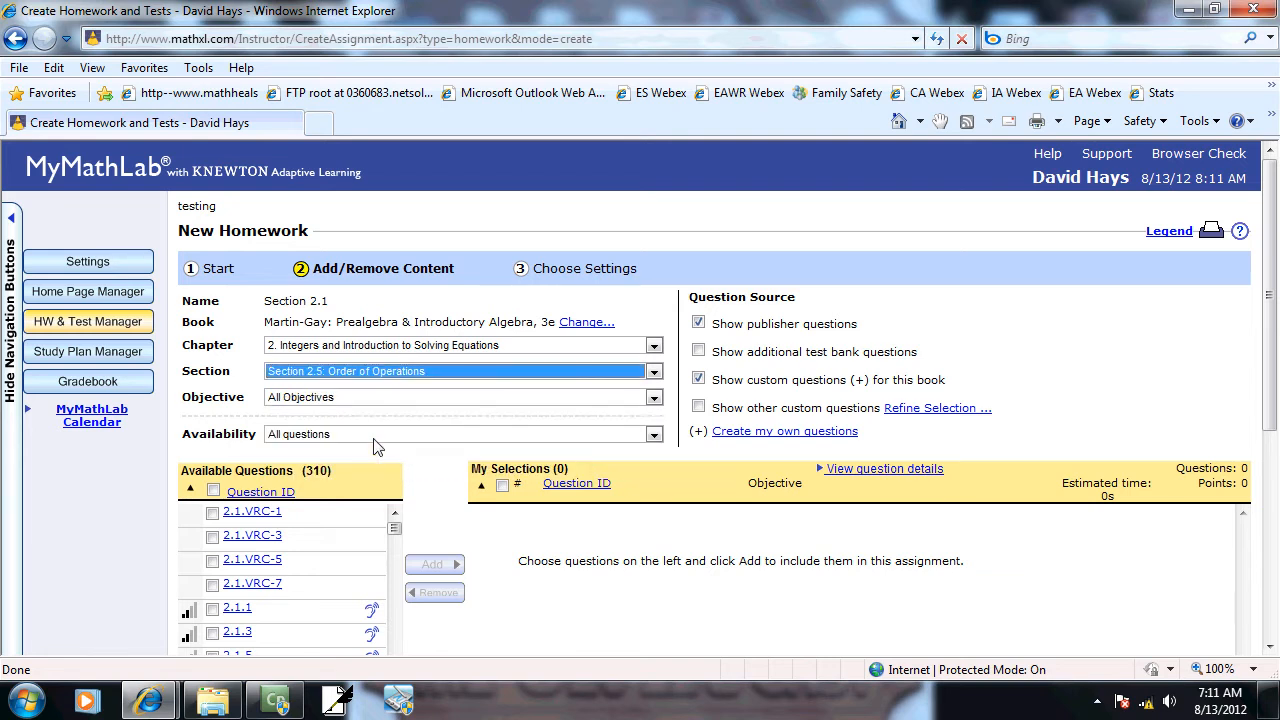
left_click(367, 399)
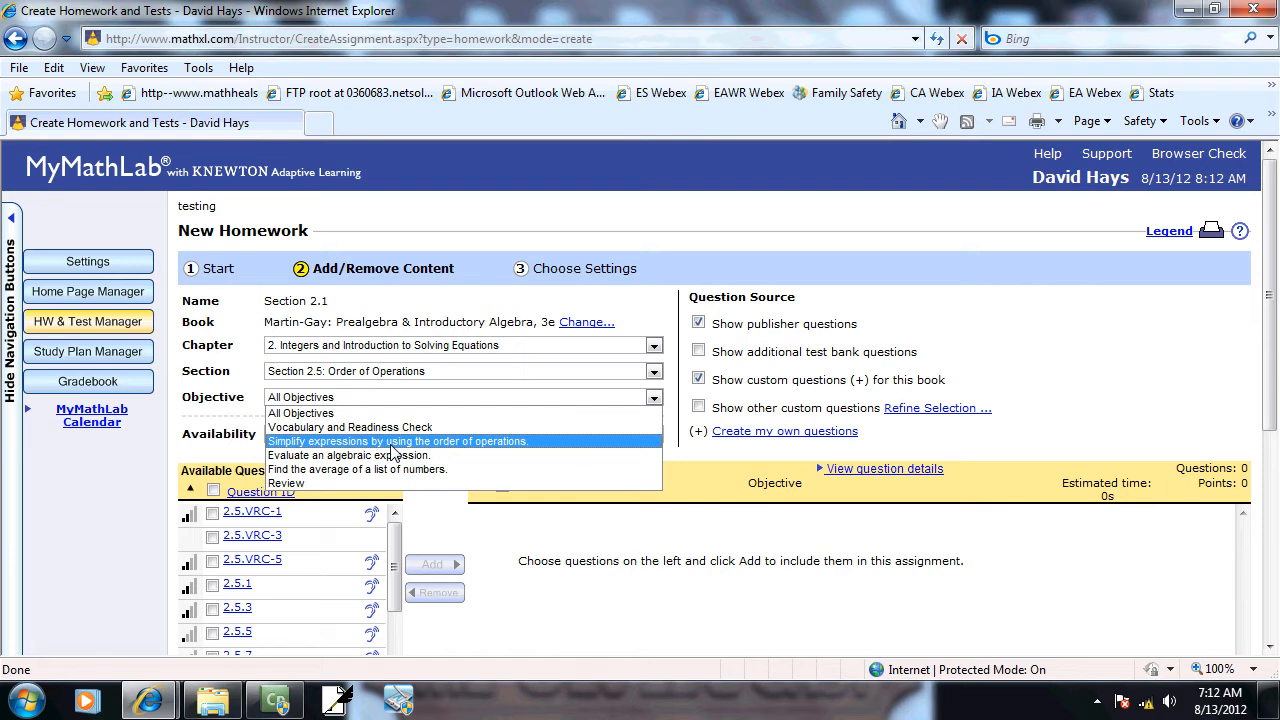
left_click(214, 407)
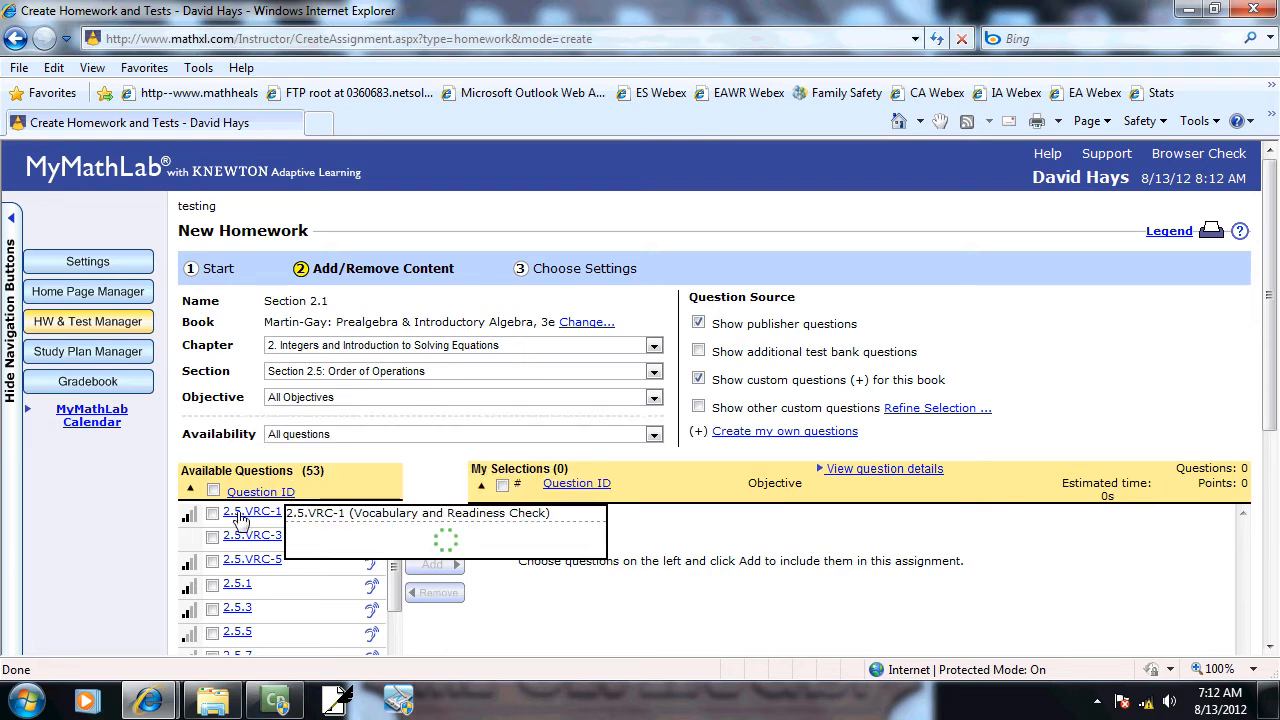
Step: Select all available Section 2.5 questions and open them in Preview & Add
scroll(245, 512, "down", 1)
scroll(245, 515, "up", 1)
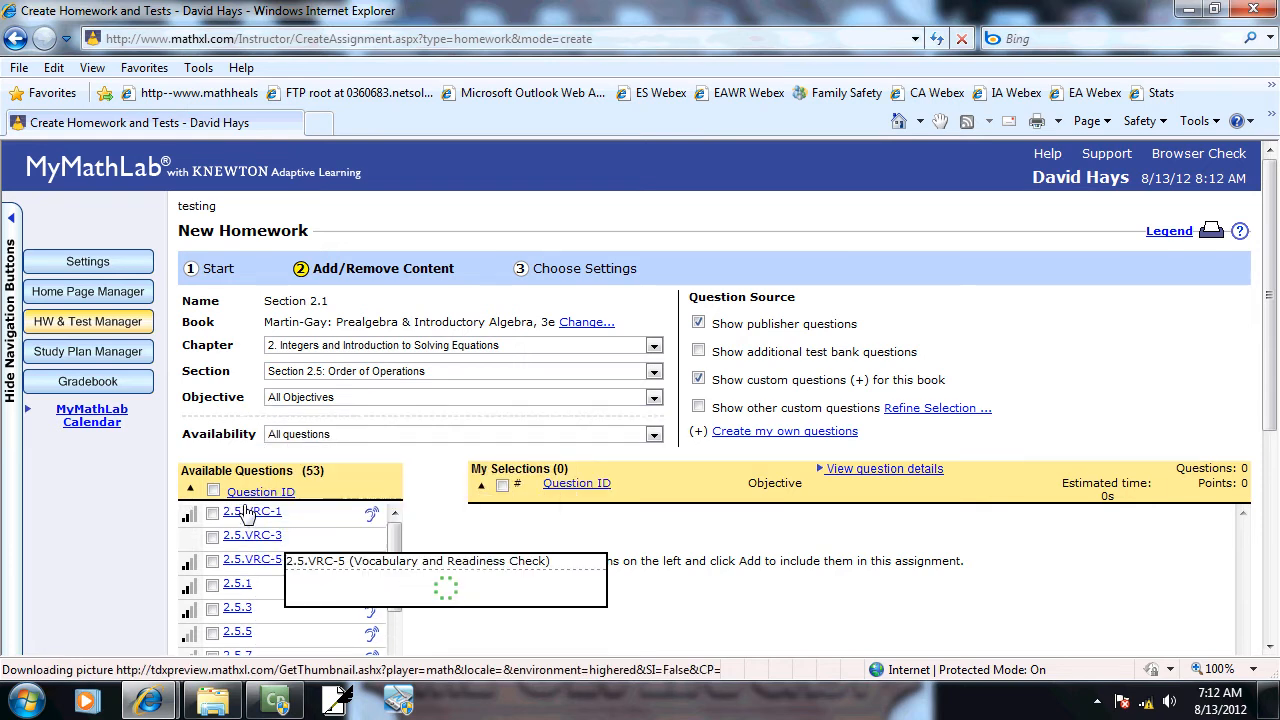
left_click(213, 491)
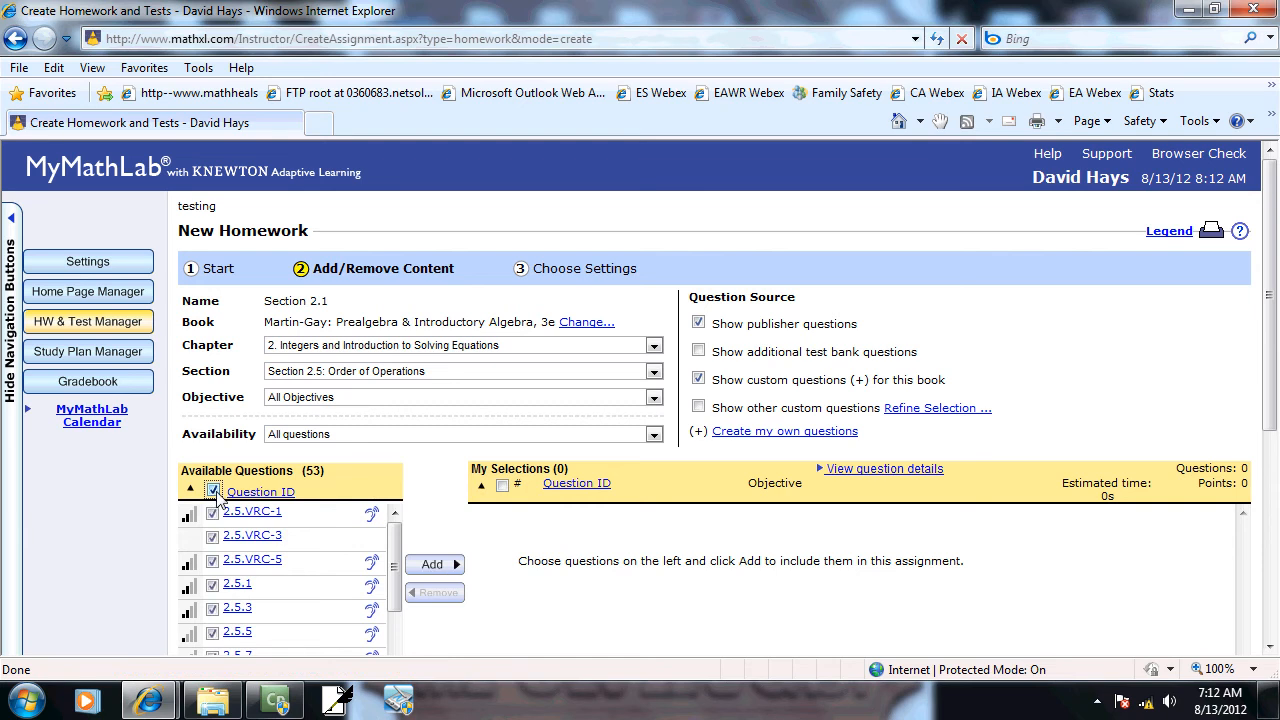
scroll(614, 600, "down", 5)
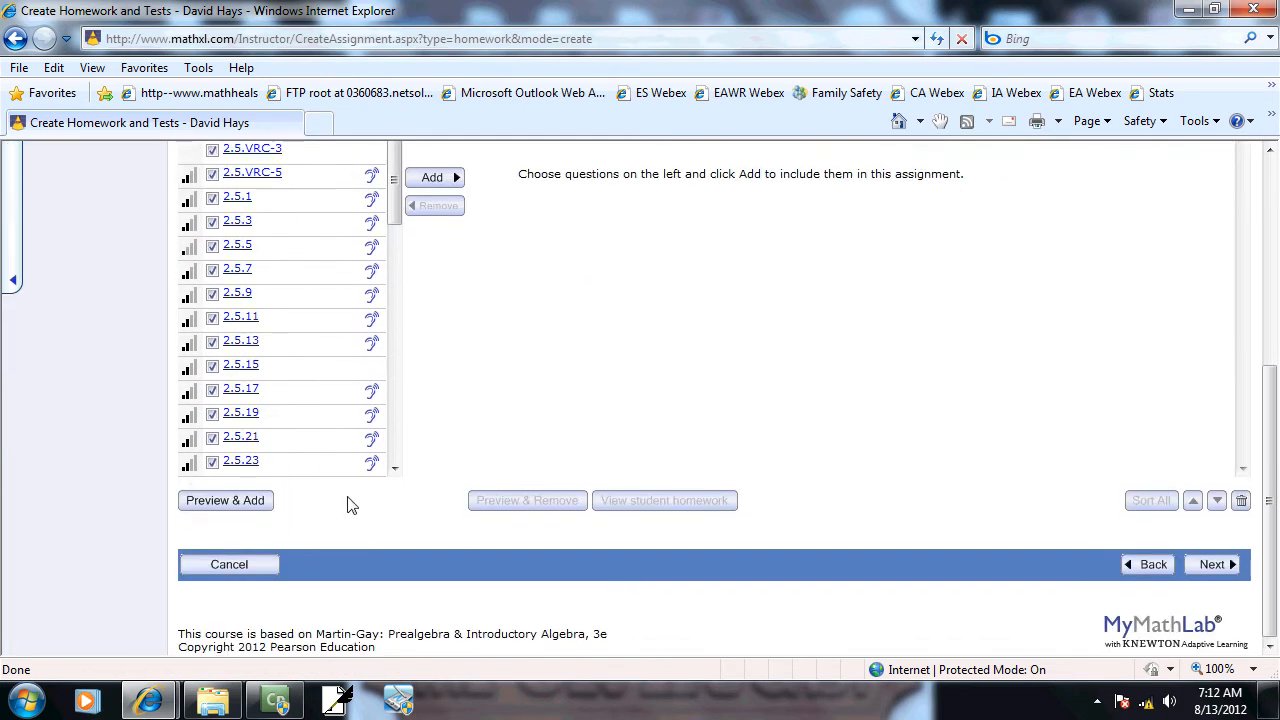
left_click(224, 505)
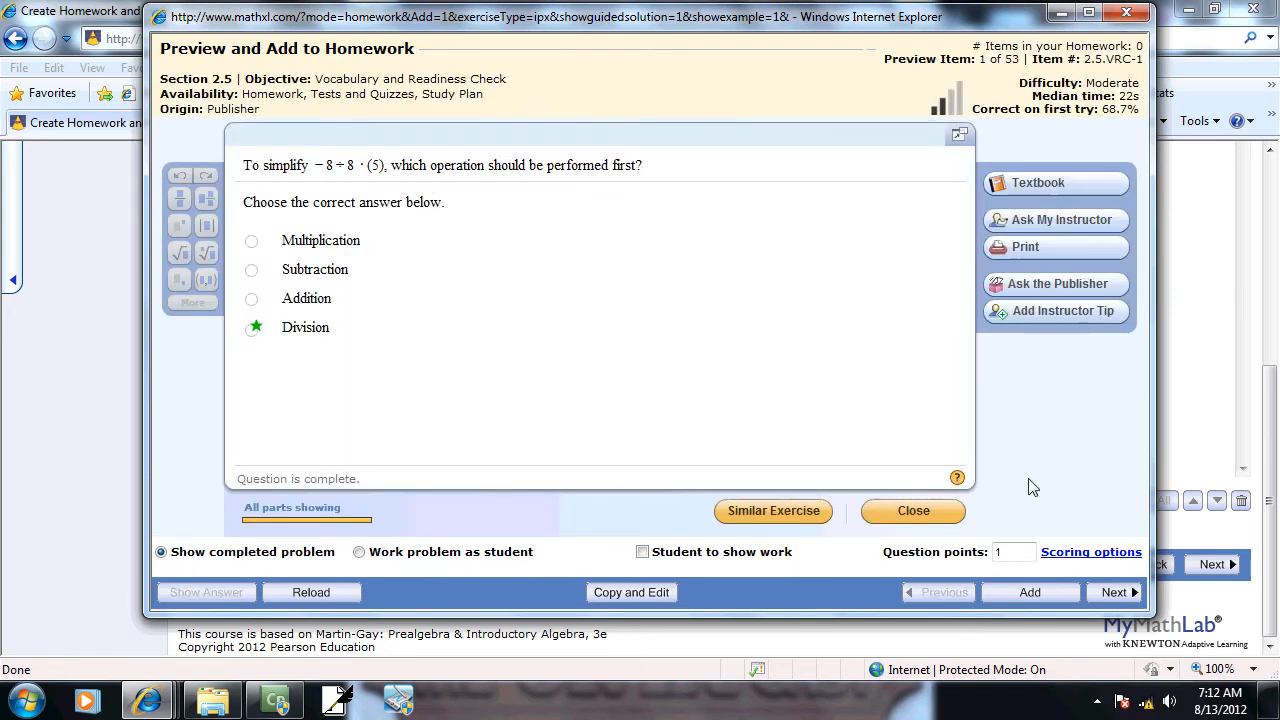
Step: Skip the three Vocabulary and Readiness Check questions and add previewed questions 2.5.1 through 2.5.13 to the homework
left_click(1112, 594)
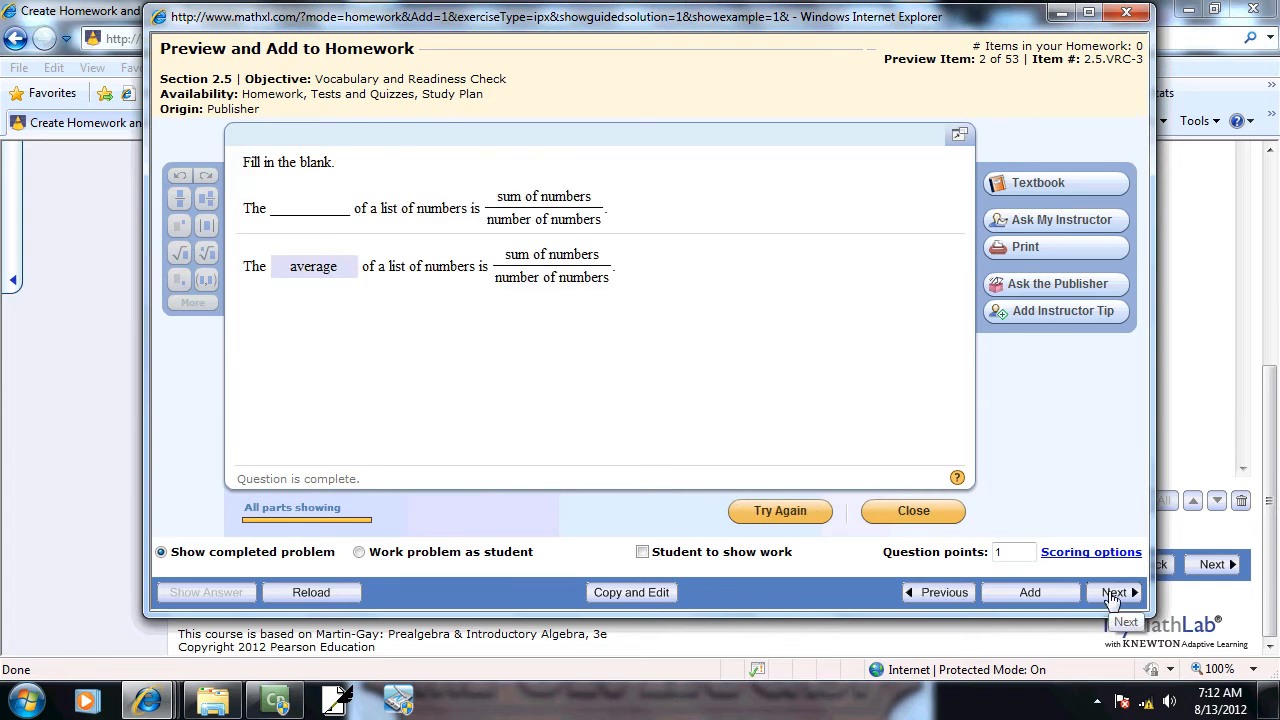
left_click(1112, 594)
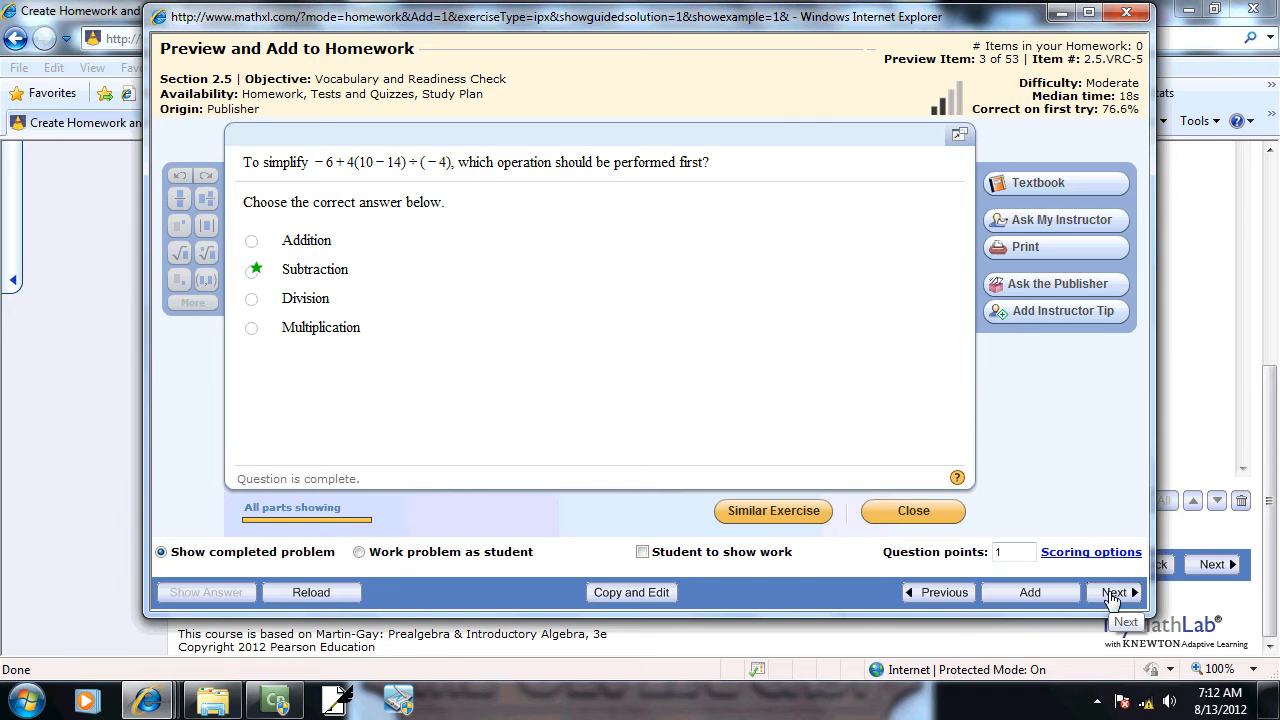
left_click(1112, 594)
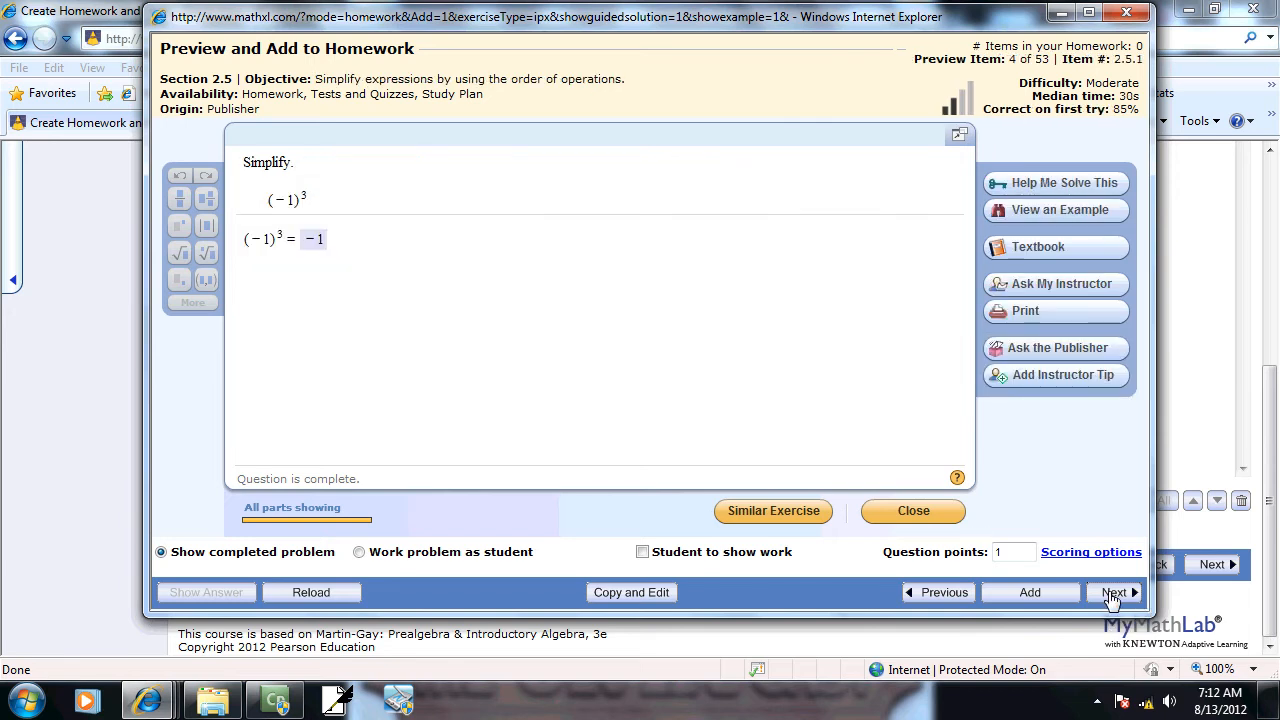
left_click(1030, 592)
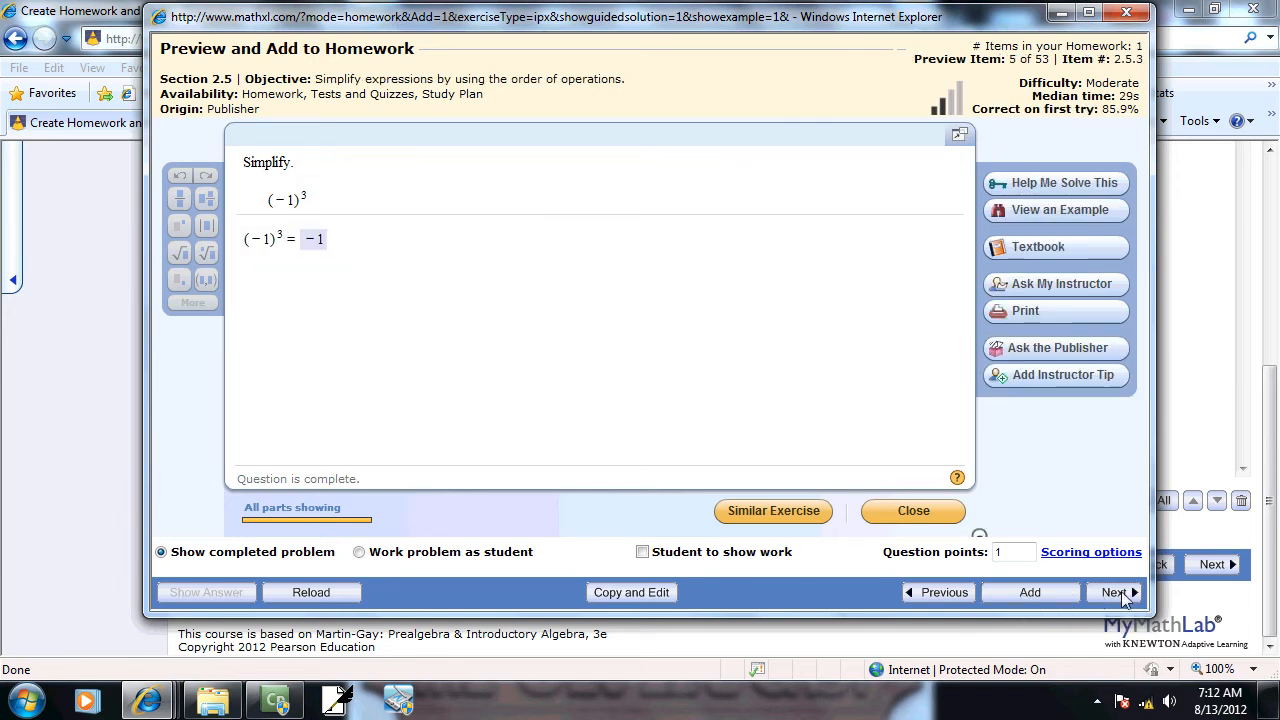
left_click(1030, 592)
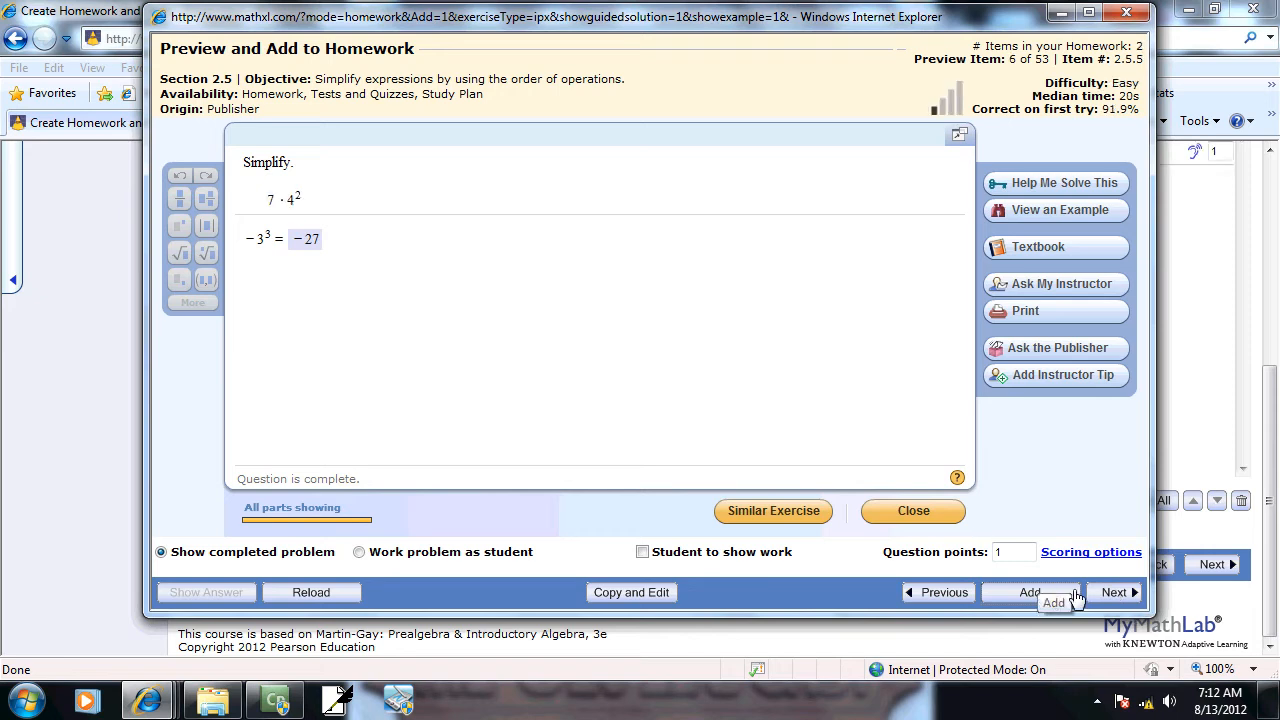
left_click(1028, 592)
left_click(1010, 590)
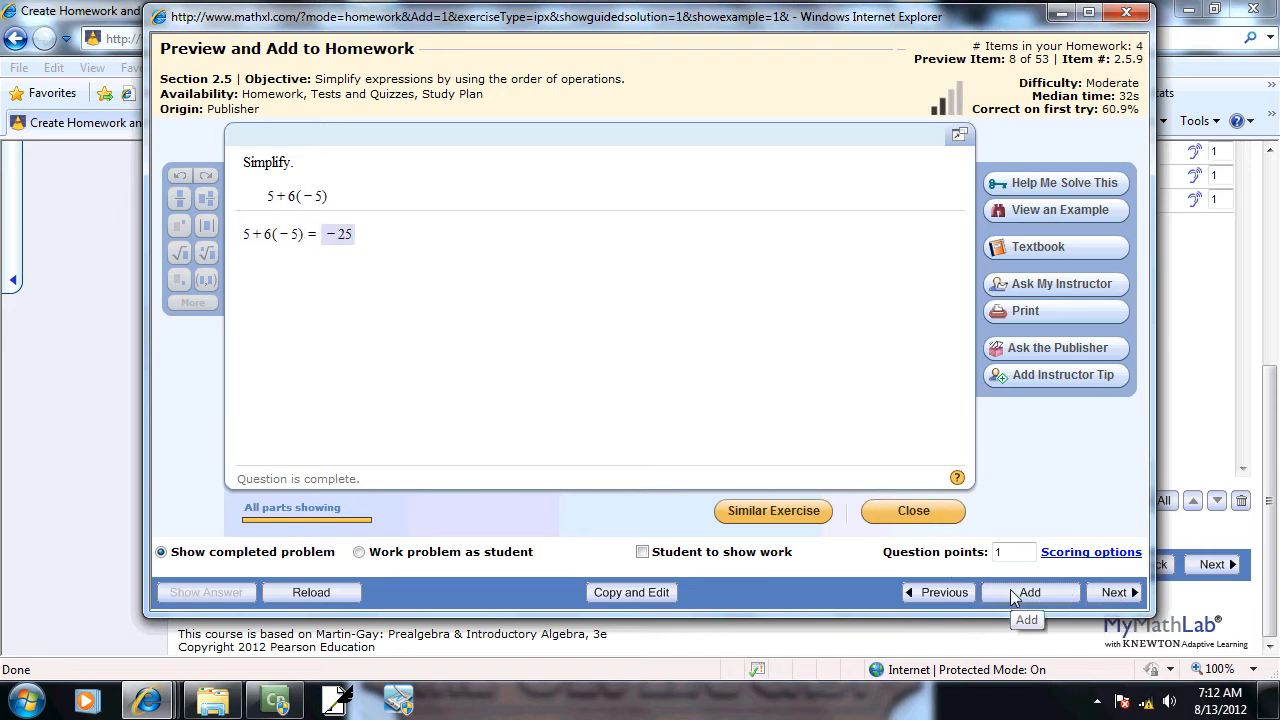
left_click(1010, 590)
left_click(1010, 590)
left_click(1012, 594)
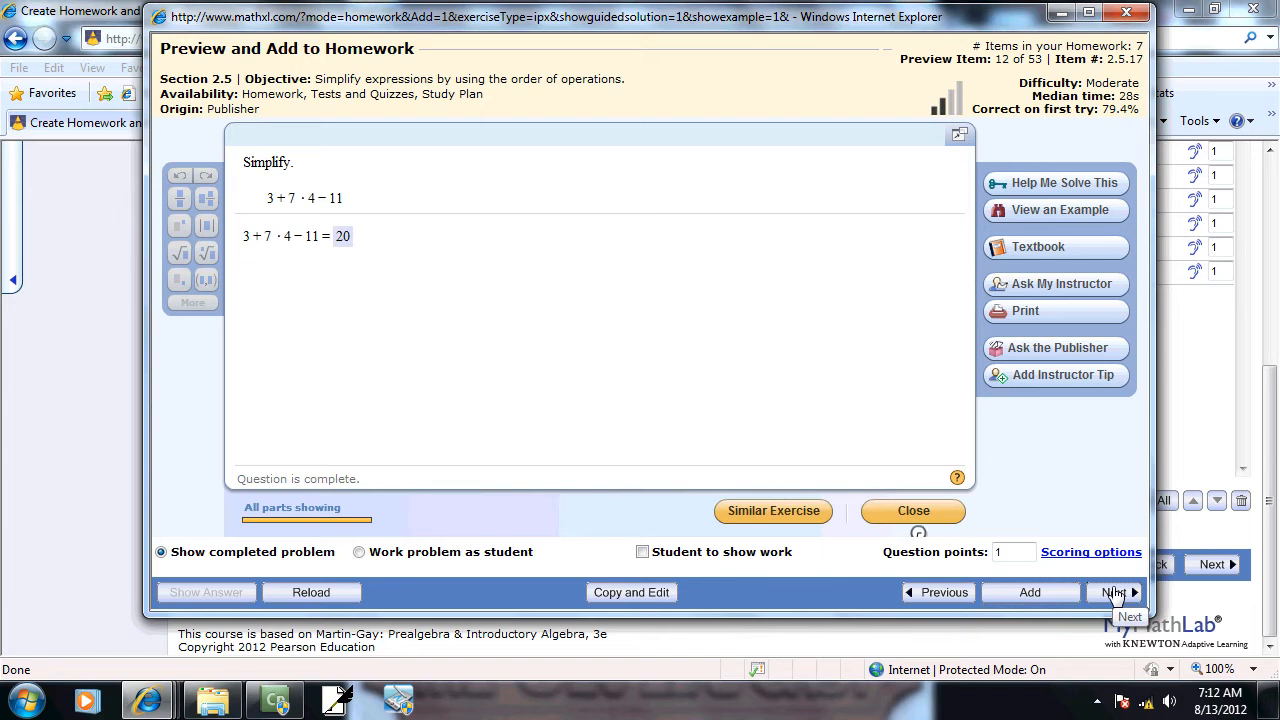
Step: Go back to skipped question 2.5.15 and add each previewed question from 2.5.15 through 2.5.35 to the homework
left_click(1115, 593)
left_click(940, 592)
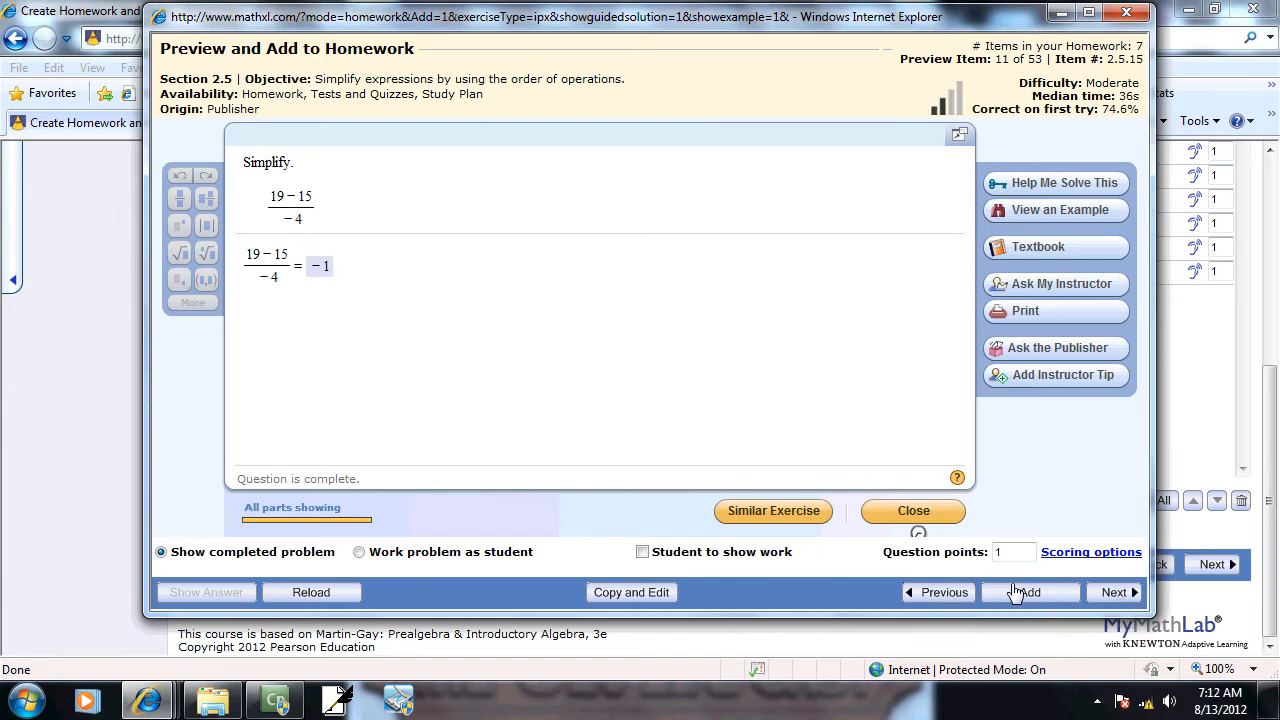
left_click(1017, 594)
left_click(1017, 594)
left_click(1017, 594)
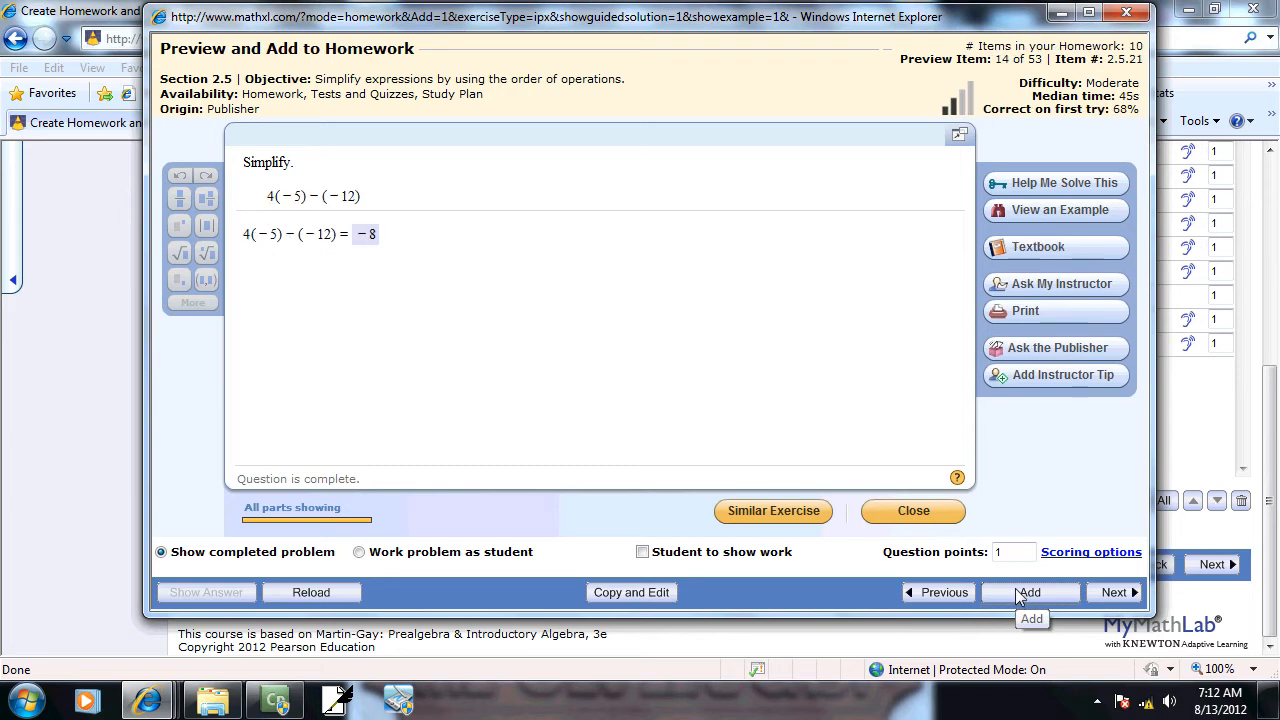
left_click(1017, 594)
left_click(1017, 594)
left_click(1017, 594)
left_click(1017, 594)
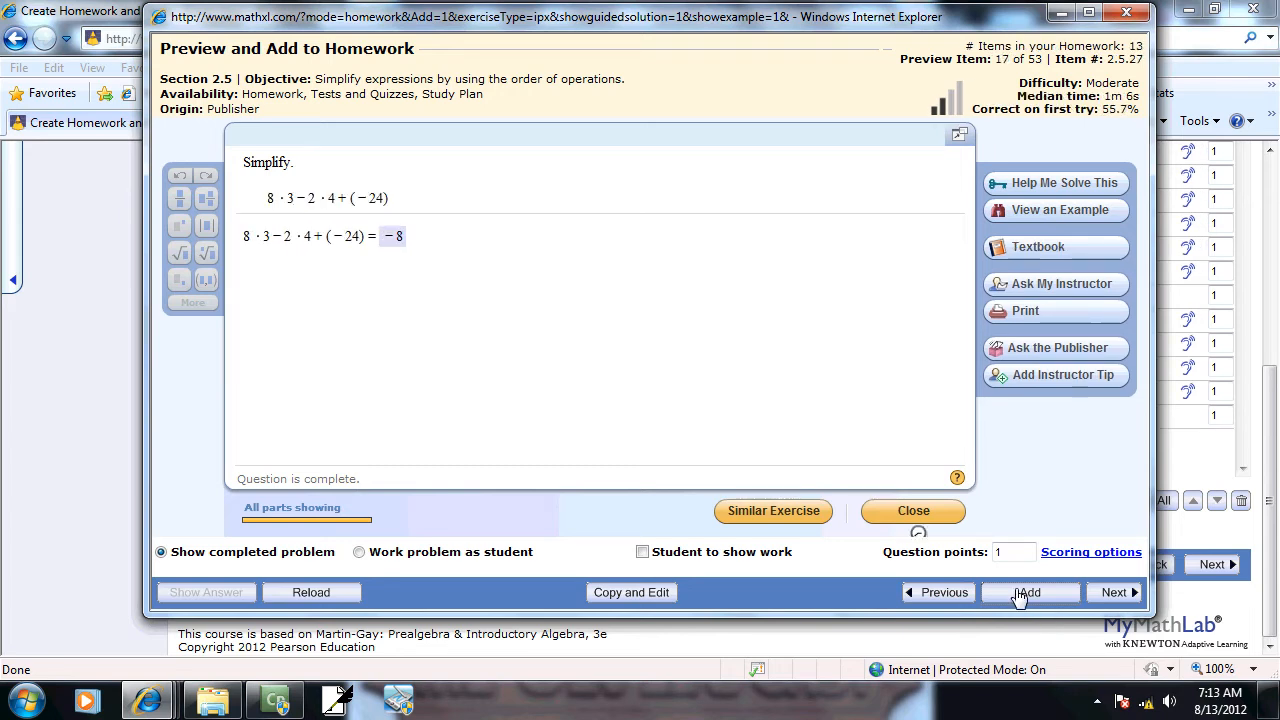
left_click(1017, 594)
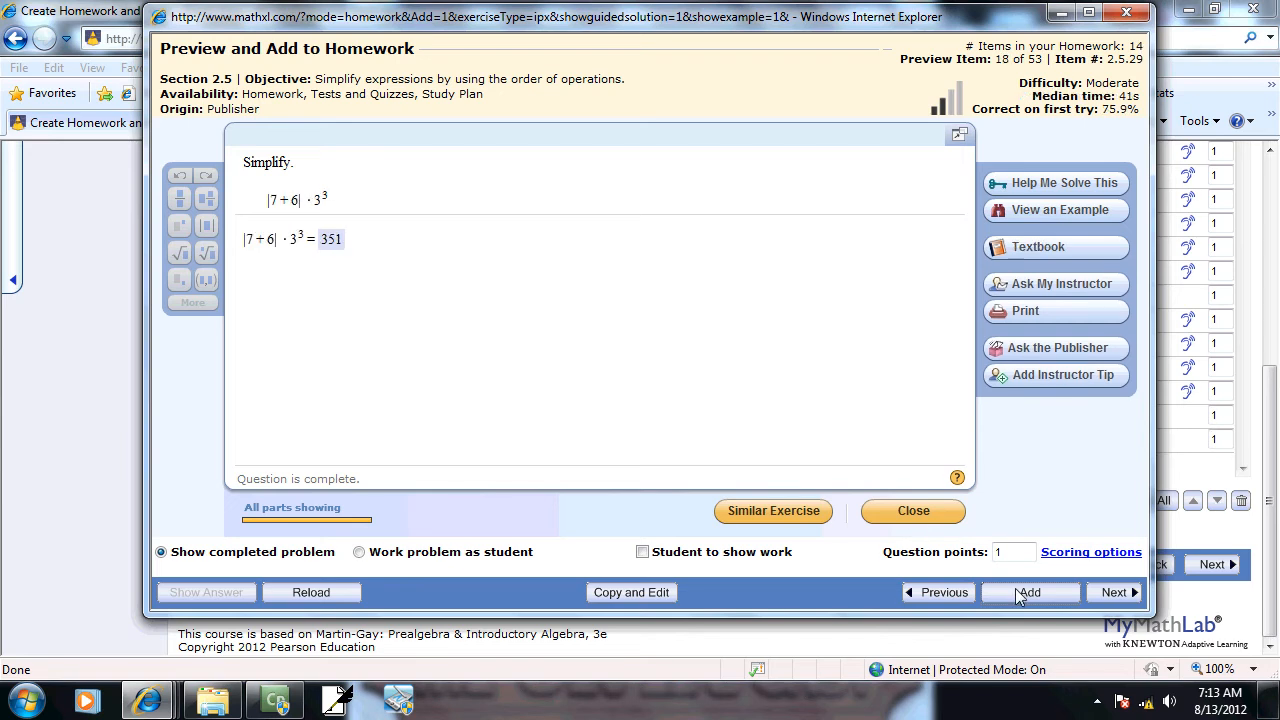
left_click(1017, 592)
left_click(1019, 594)
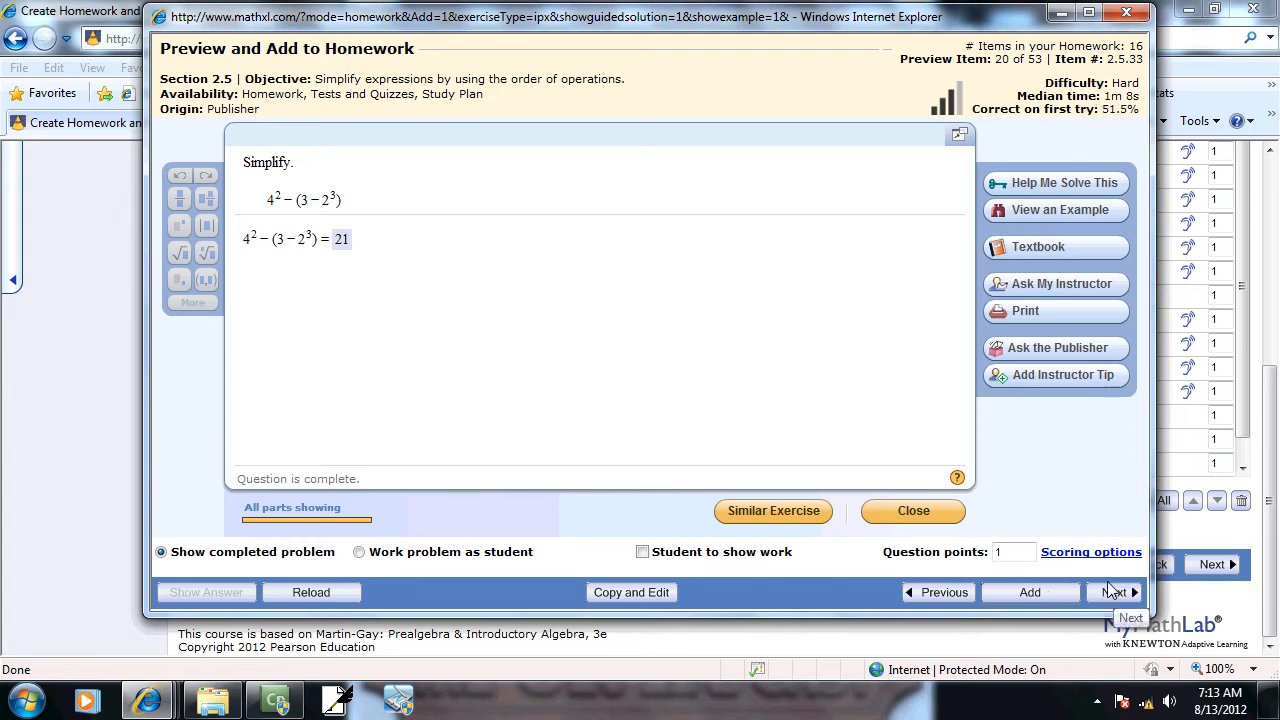
left_click(1045, 597)
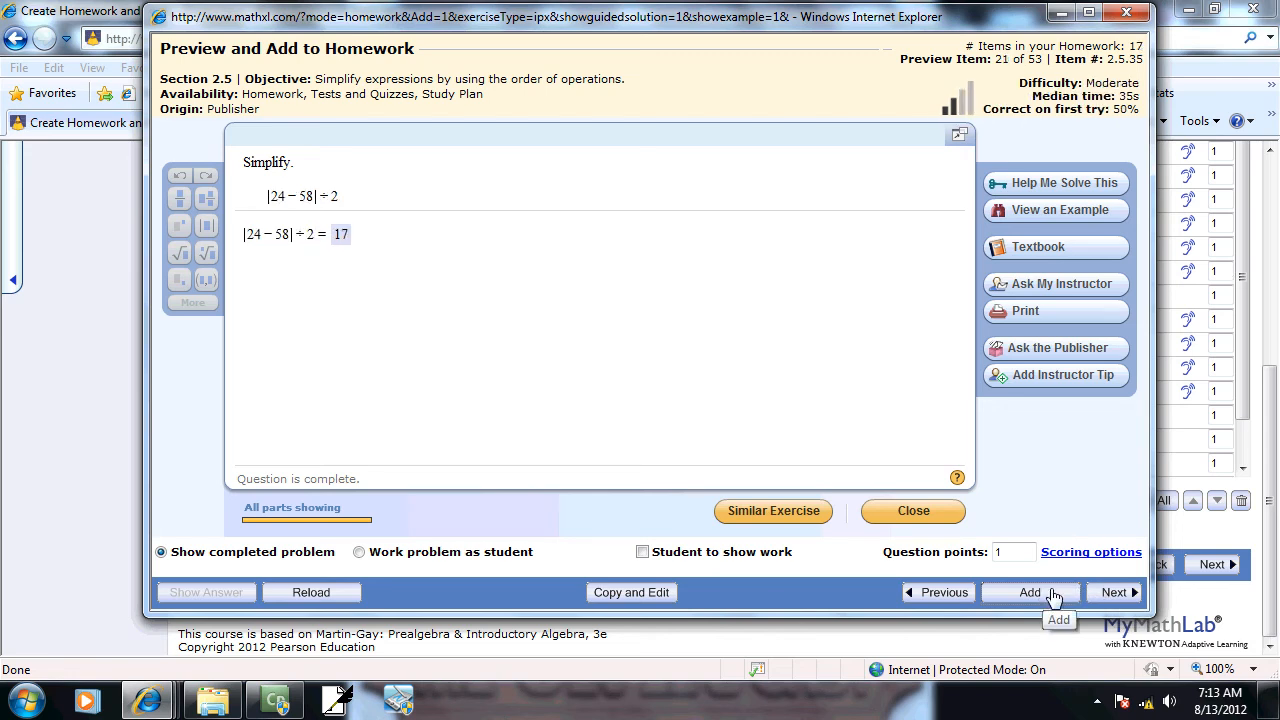
left_click(1045, 597)
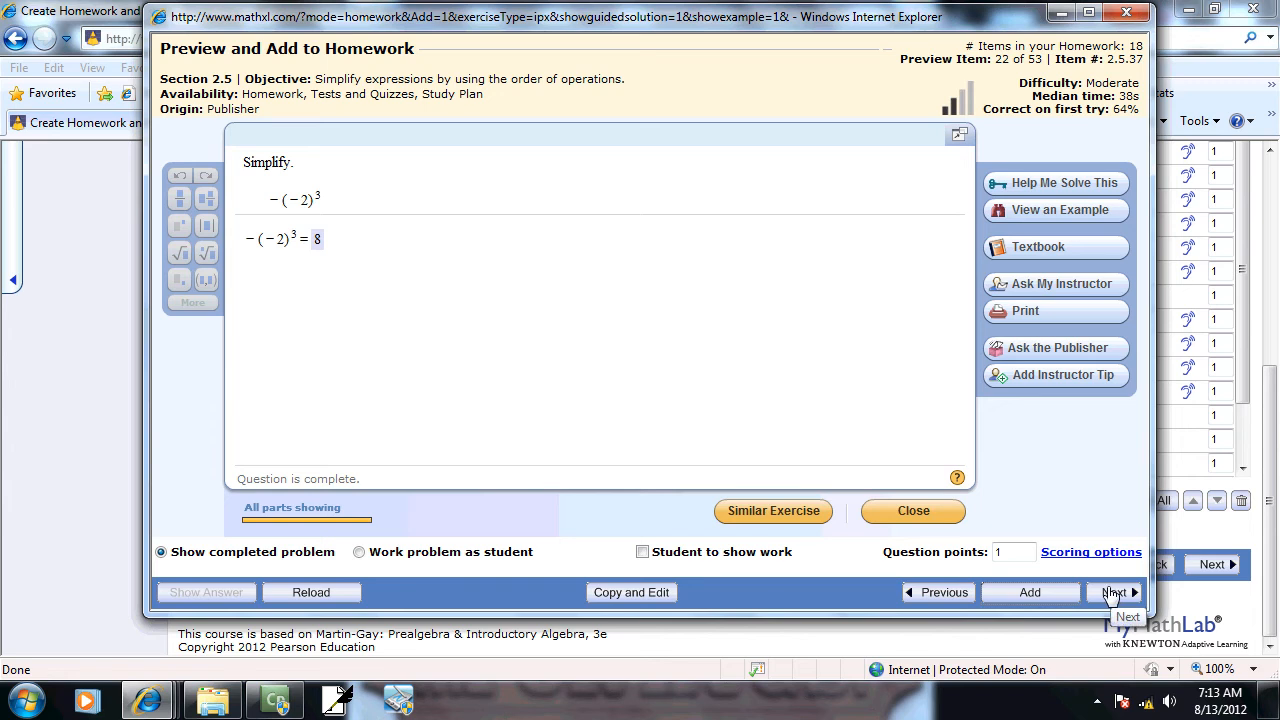
Step: Skip questions 2.5.37 through 2.5.41, add question 2.5.43 to the homework, and close the preview window
left_click(1112, 592)
left_click(1112, 592)
left_click(1112, 592)
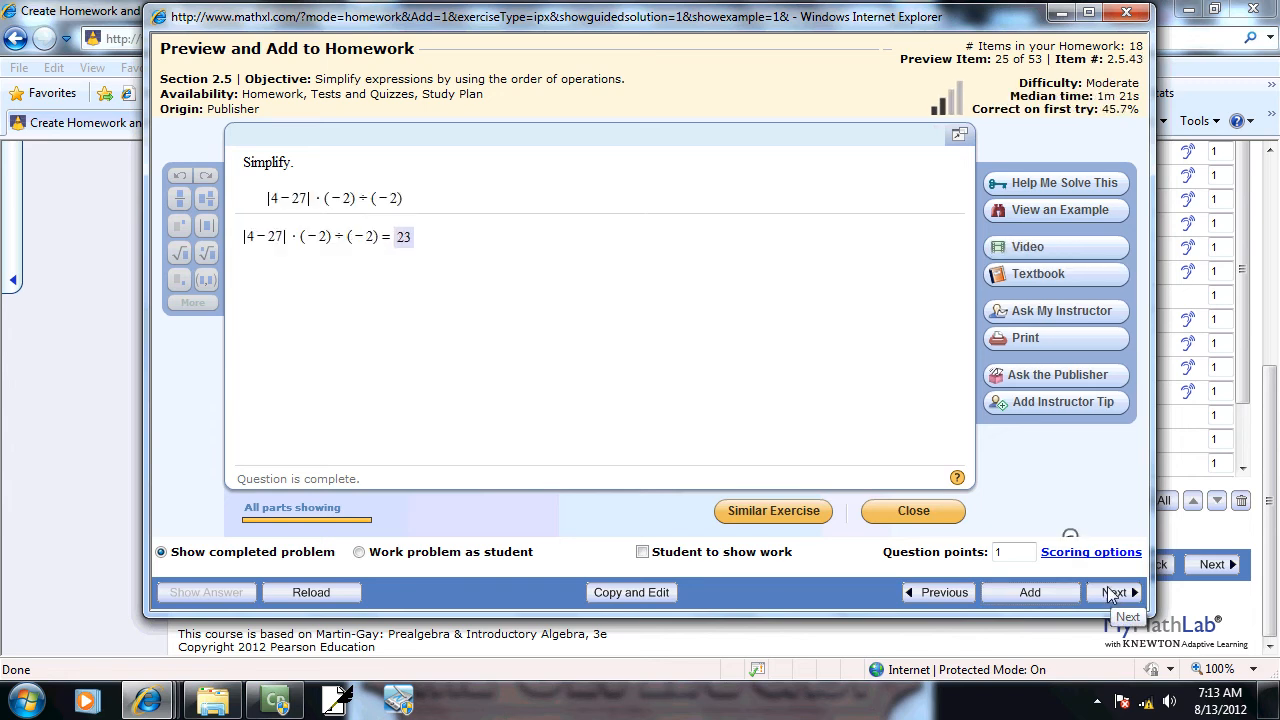
left_click(1112, 592)
left_click(1058, 593)
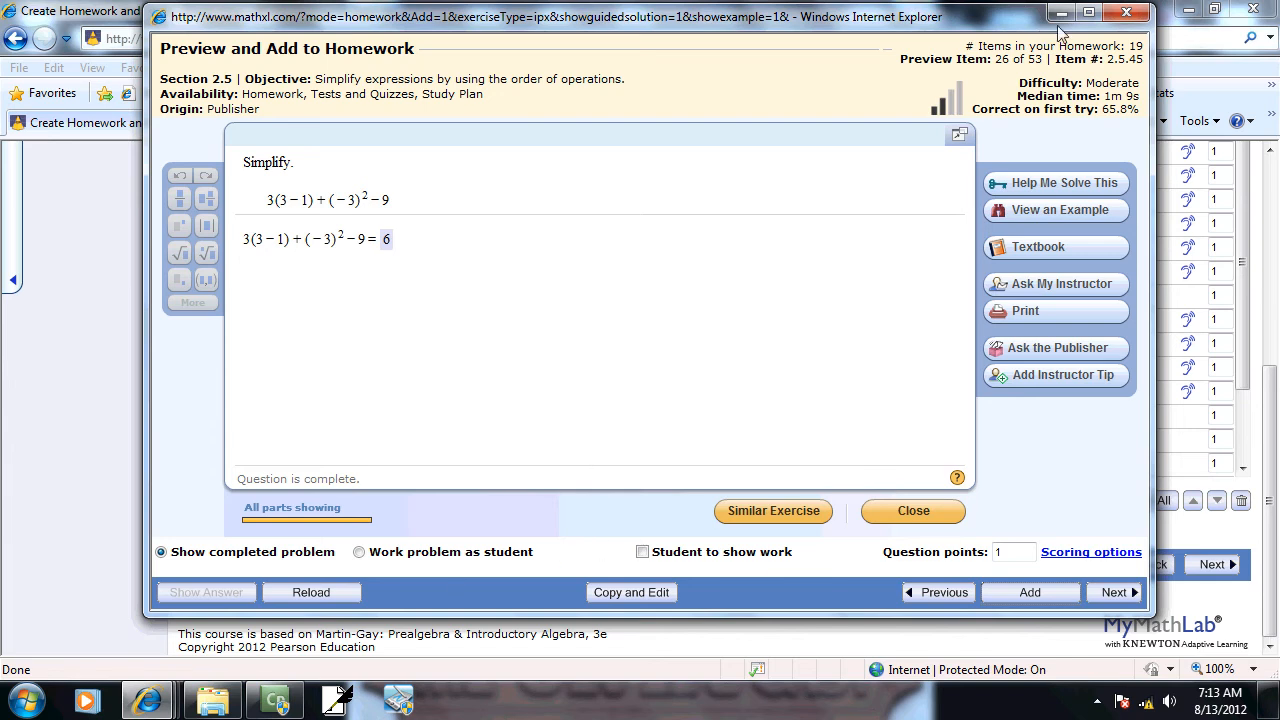
left_click(1128, 13)
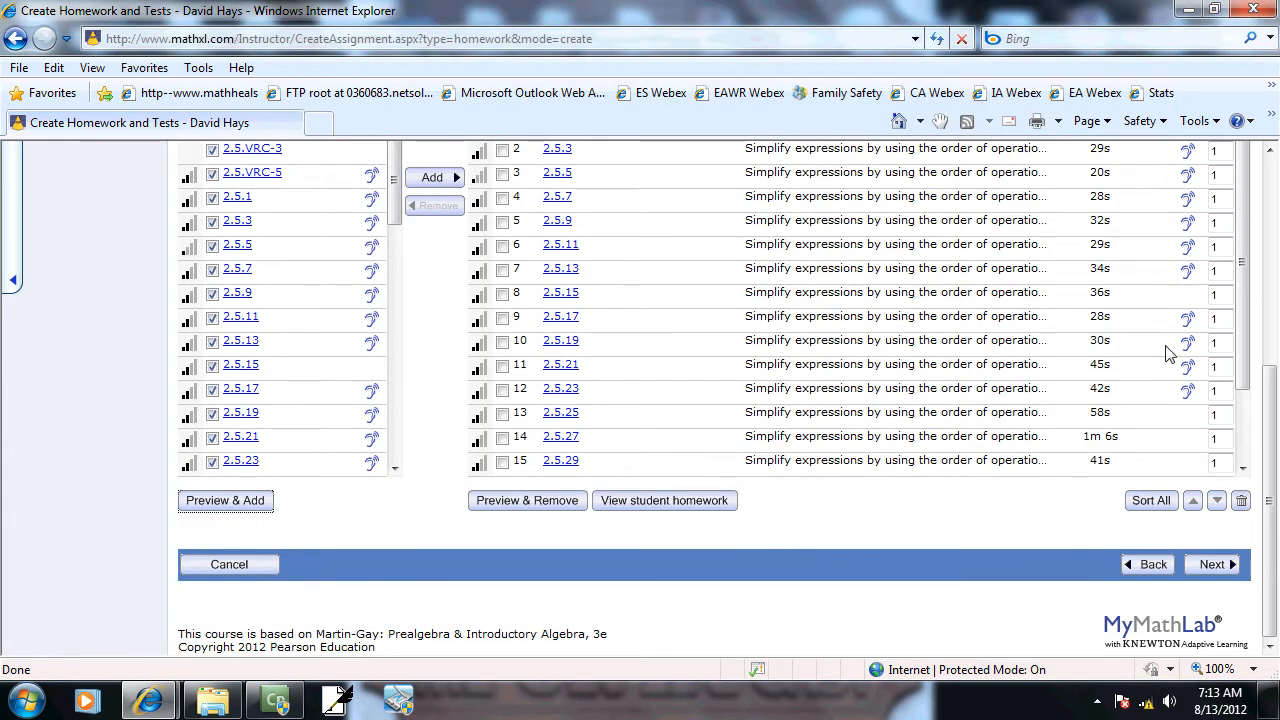
Step: Set the point value of question 2.5.1 in My Selections to 2
scroll(1170, 346, "down", 1)
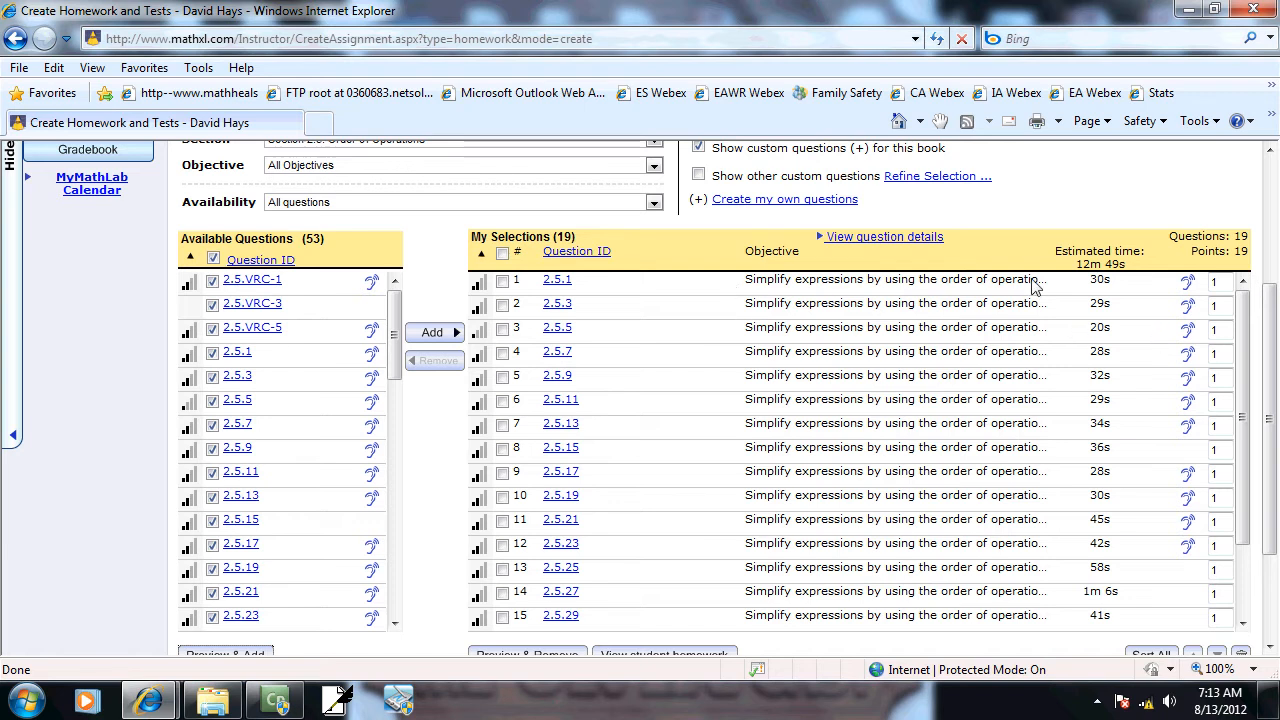
scroll(1152, 338, "down", 1)
scroll(1168, 334, "up", 1)
double_click(1220, 283)
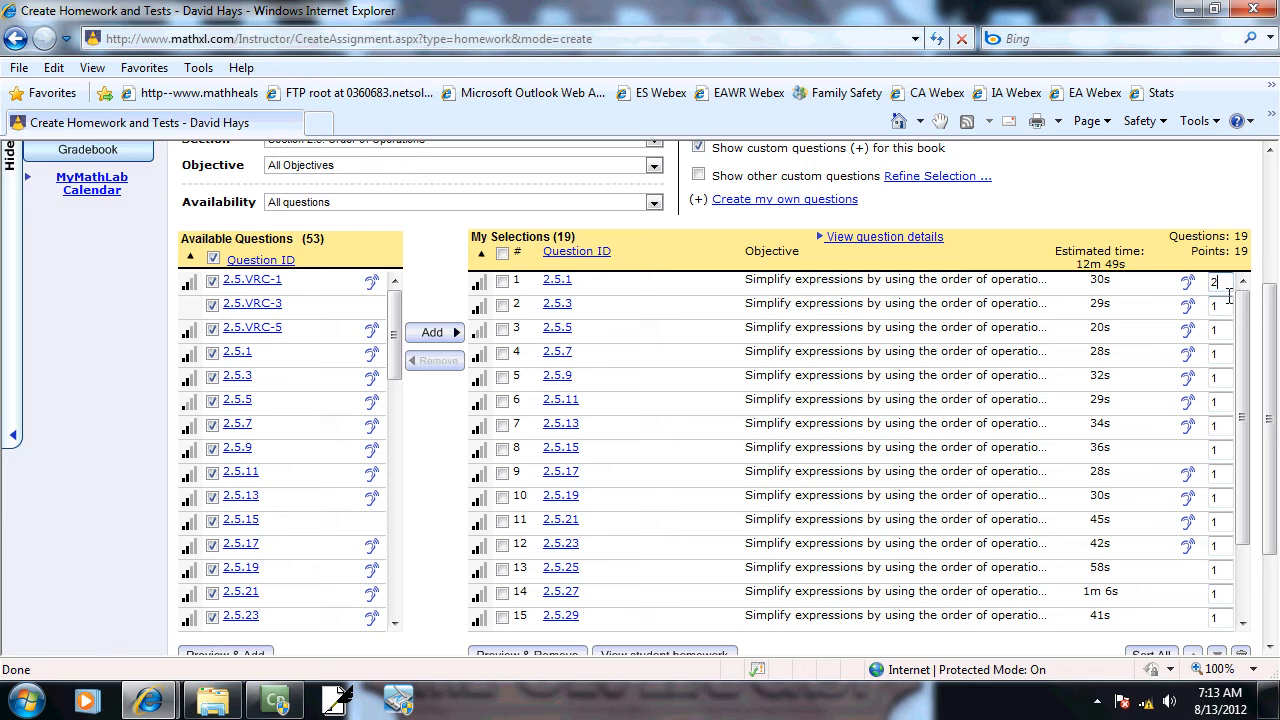
Step: Set the points of questions 2.5.3 through 2.5.17 to 2 each, except 5 for 2.5.9 and 9 for 2.5.13
left_click_drag(1224, 309, 1188, 428)
type("22229")
type("2")
left_click_drag(1226, 448, 1180, 485)
type("2")
scroll(1186, 490, "down", 3)
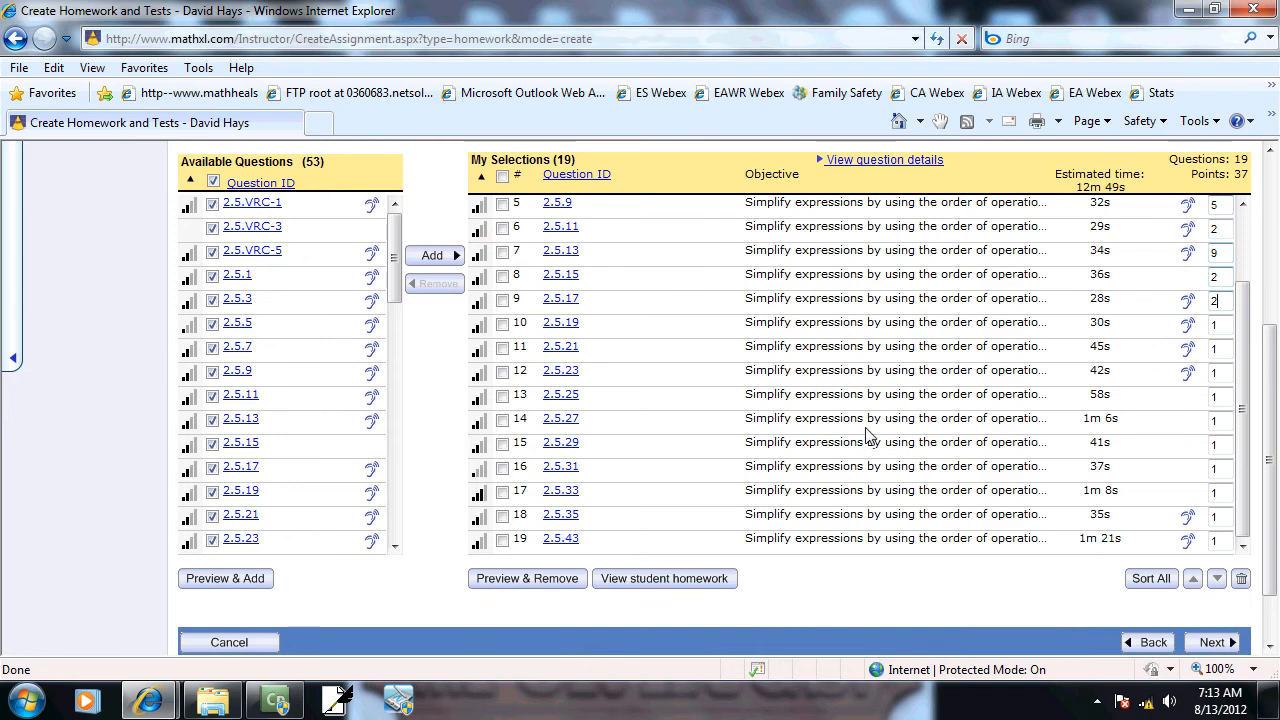
scroll(868, 440, "up", 5)
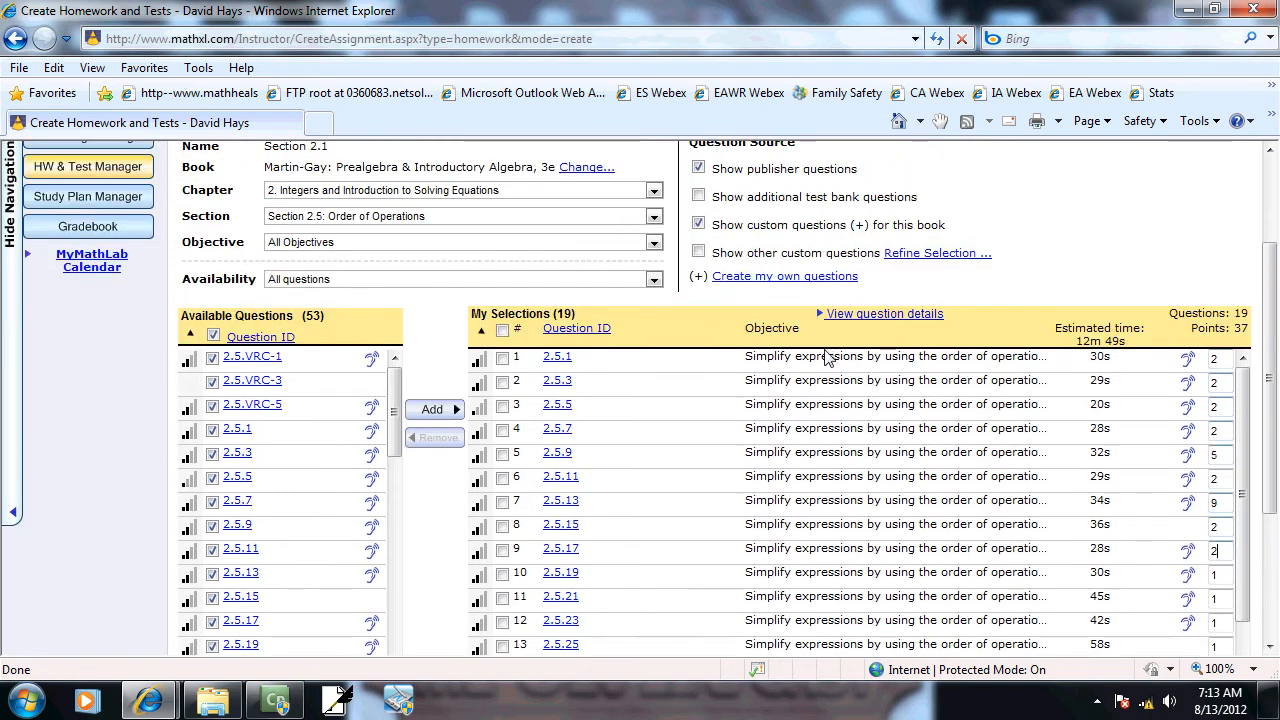
scroll(828, 362, "down", 5)
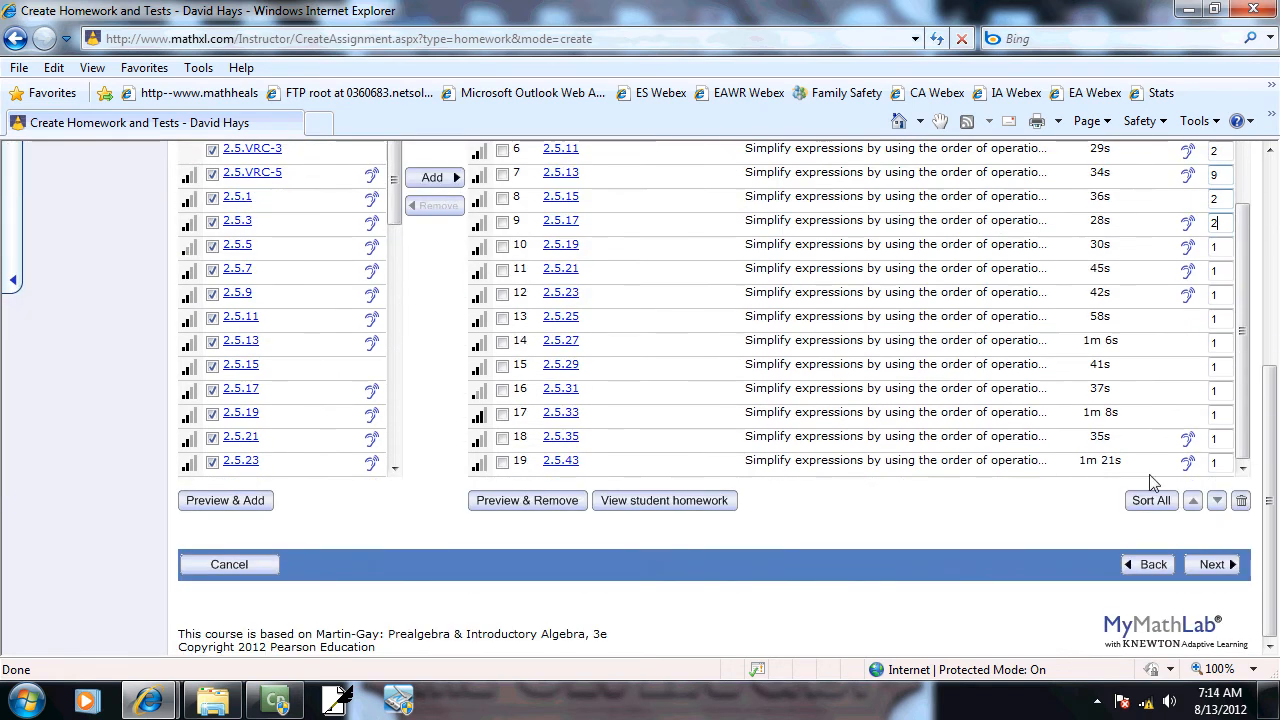
Step: Proceed to the homework's settings and set its due date to 8/15/2012
left_click(1212, 566)
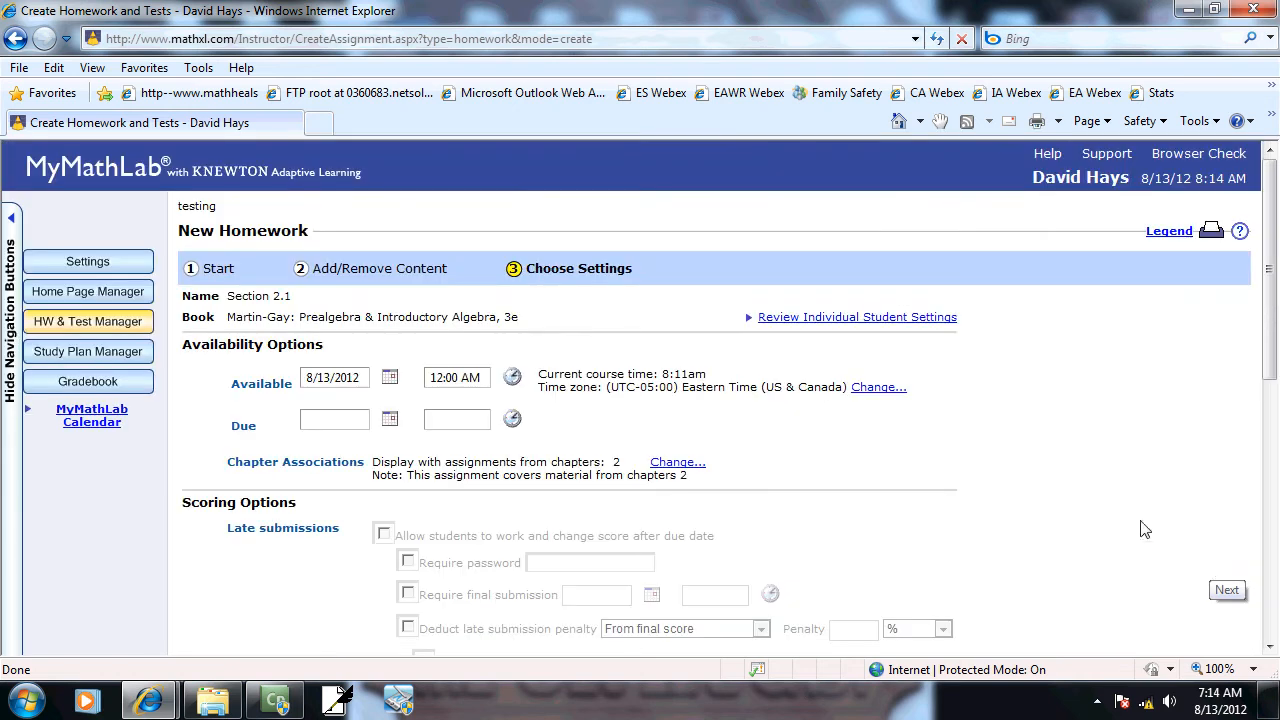
left_click(391, 421)
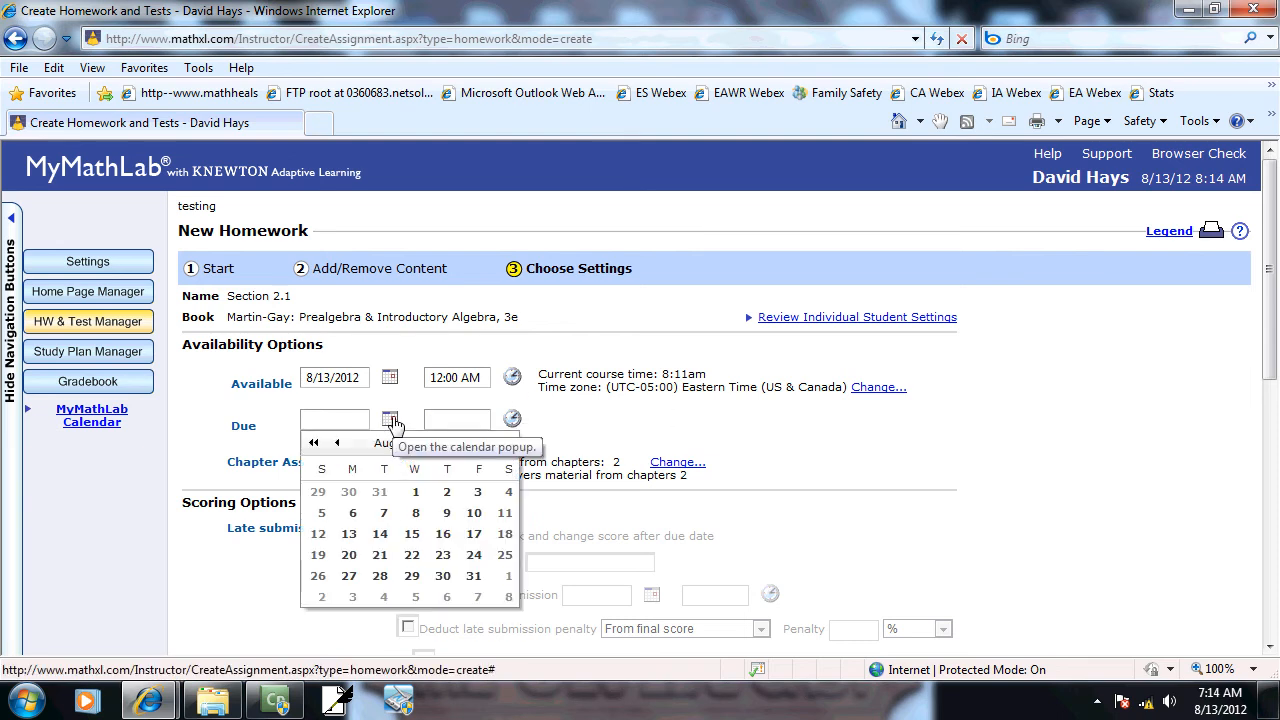
left_click(413, 536)
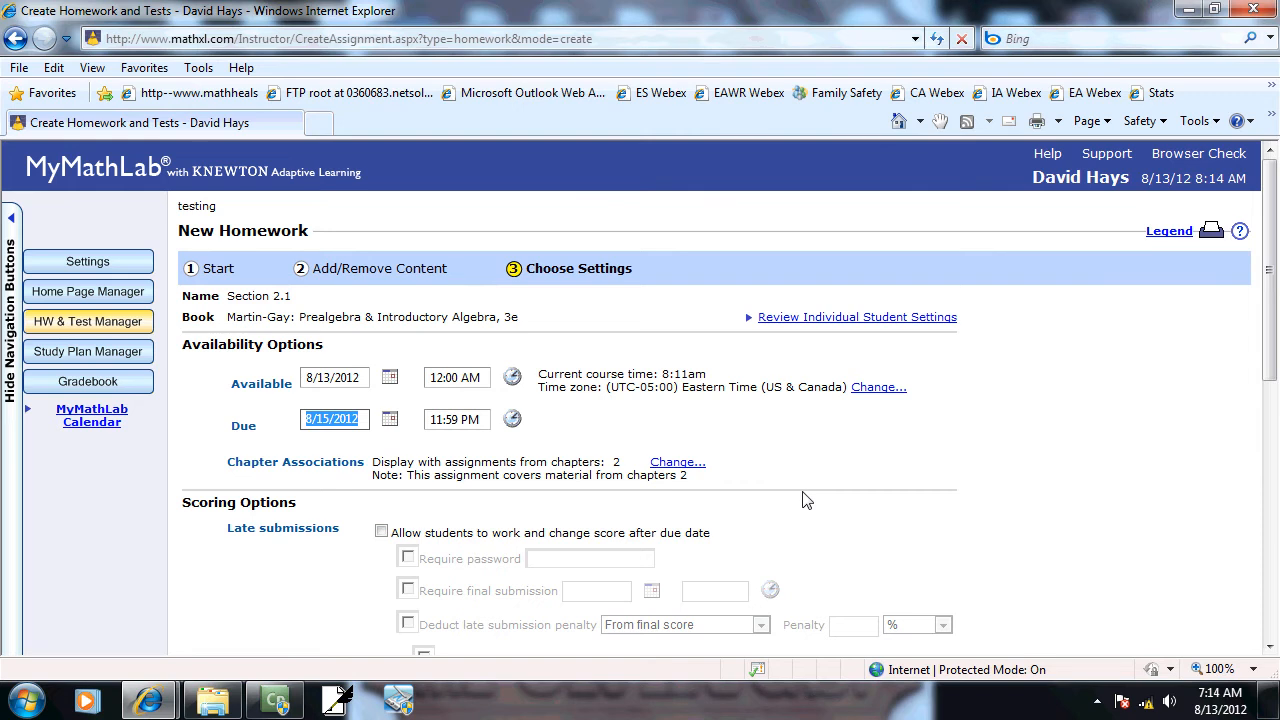
Step: Try allowing students to work and change their score after the due date, and clear that option again
scroll(807, 500, "down", 3)
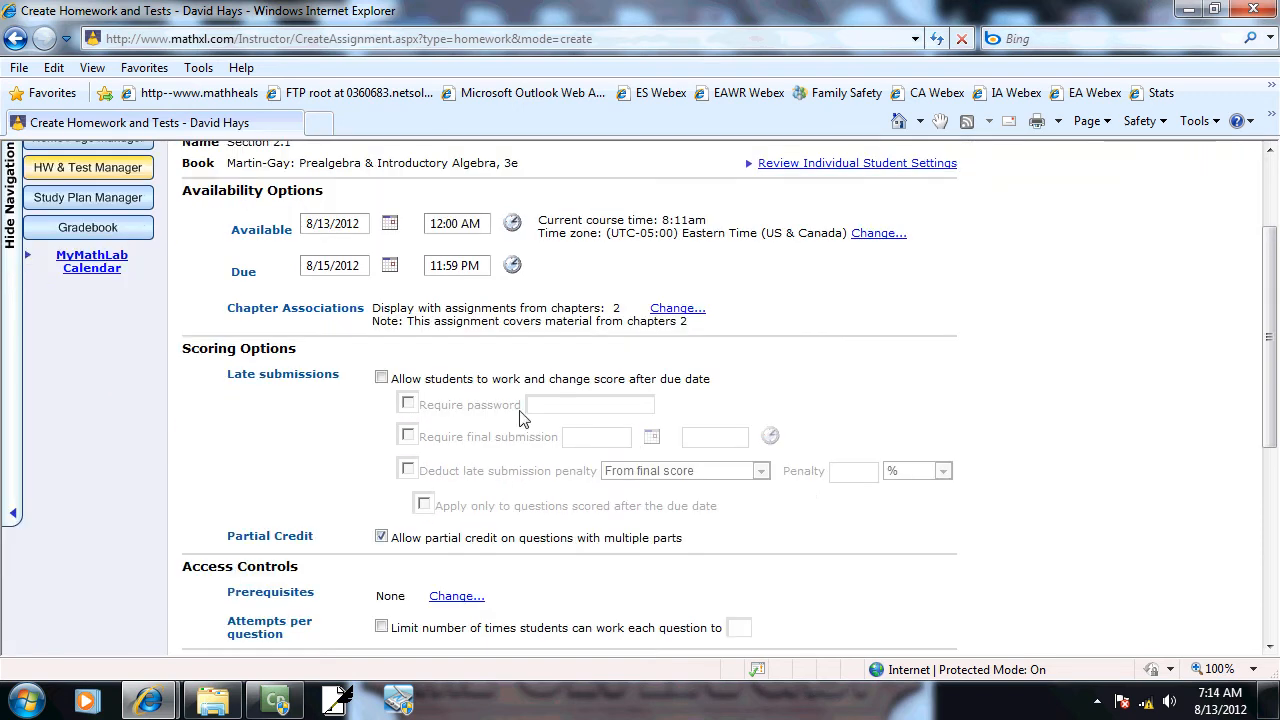
left_click(381, 377)
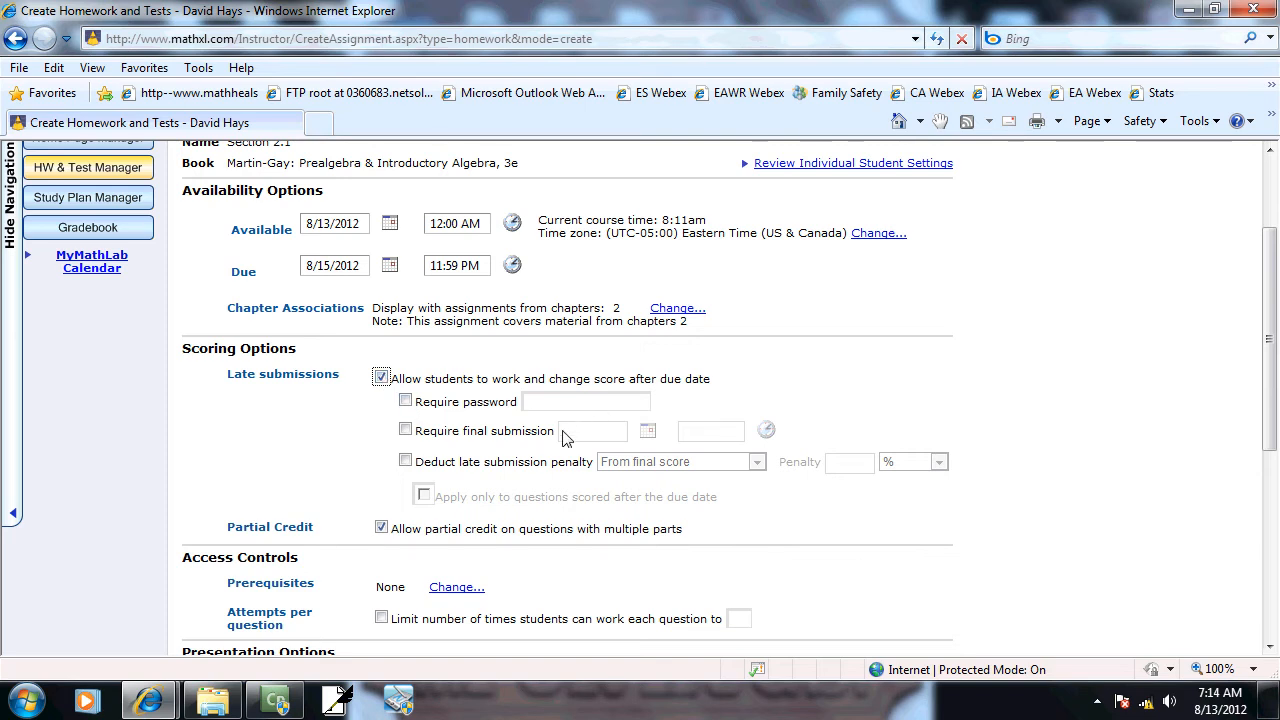
left_click(381, 377)
Step: Review the remaining scoring, access and presentation options, keep them as they are, and save and assign the homework
scroll(597, 494, "down", 3)
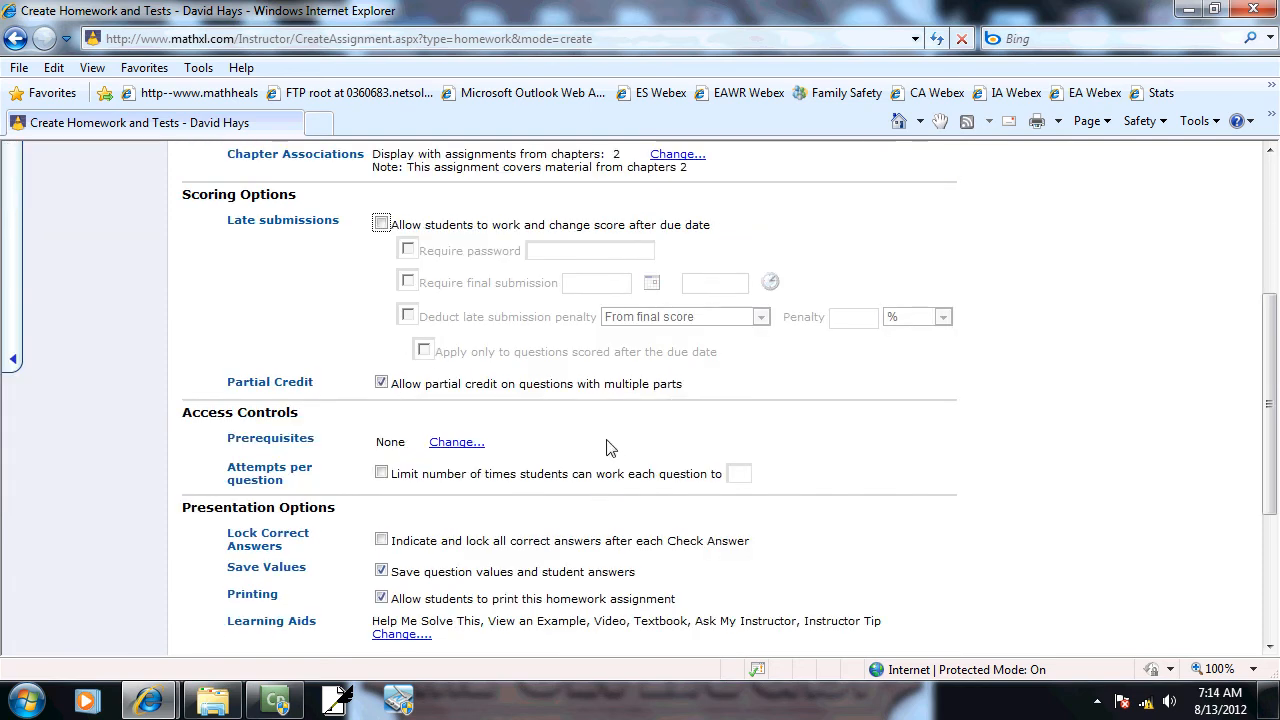
scroll(614, 444, "down", 3)
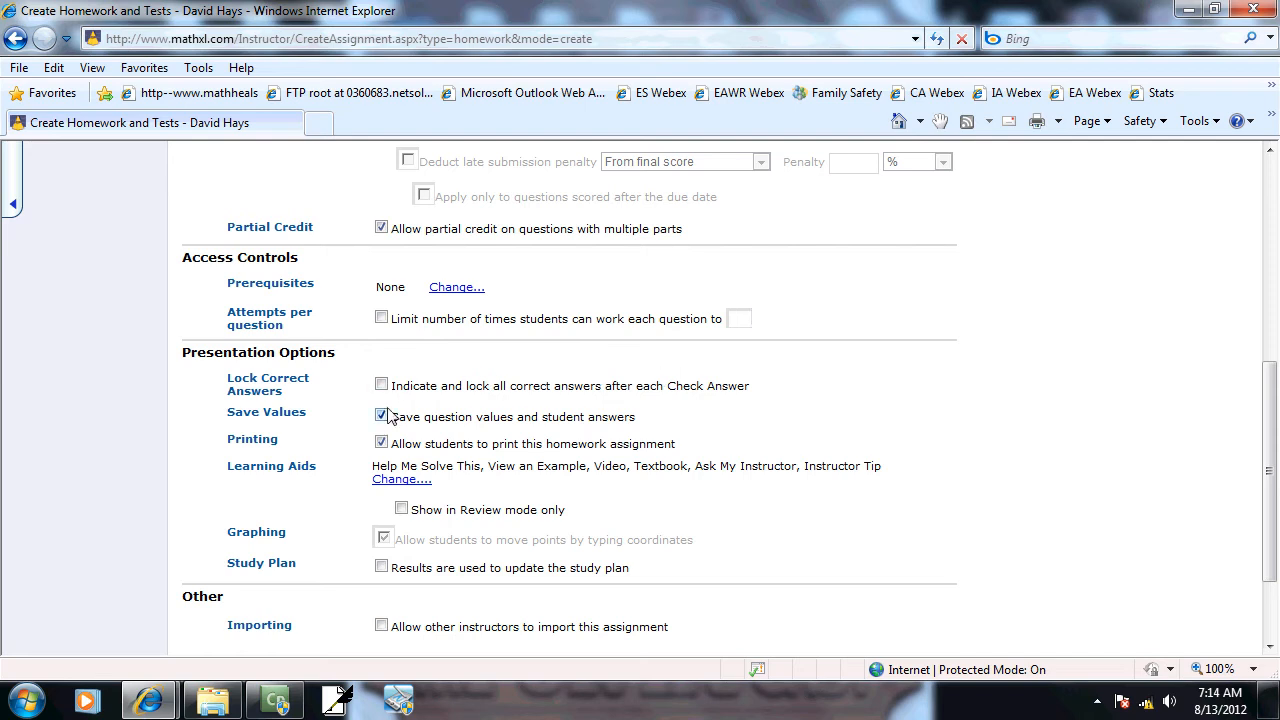
scroll(468, 416, "down", 2)
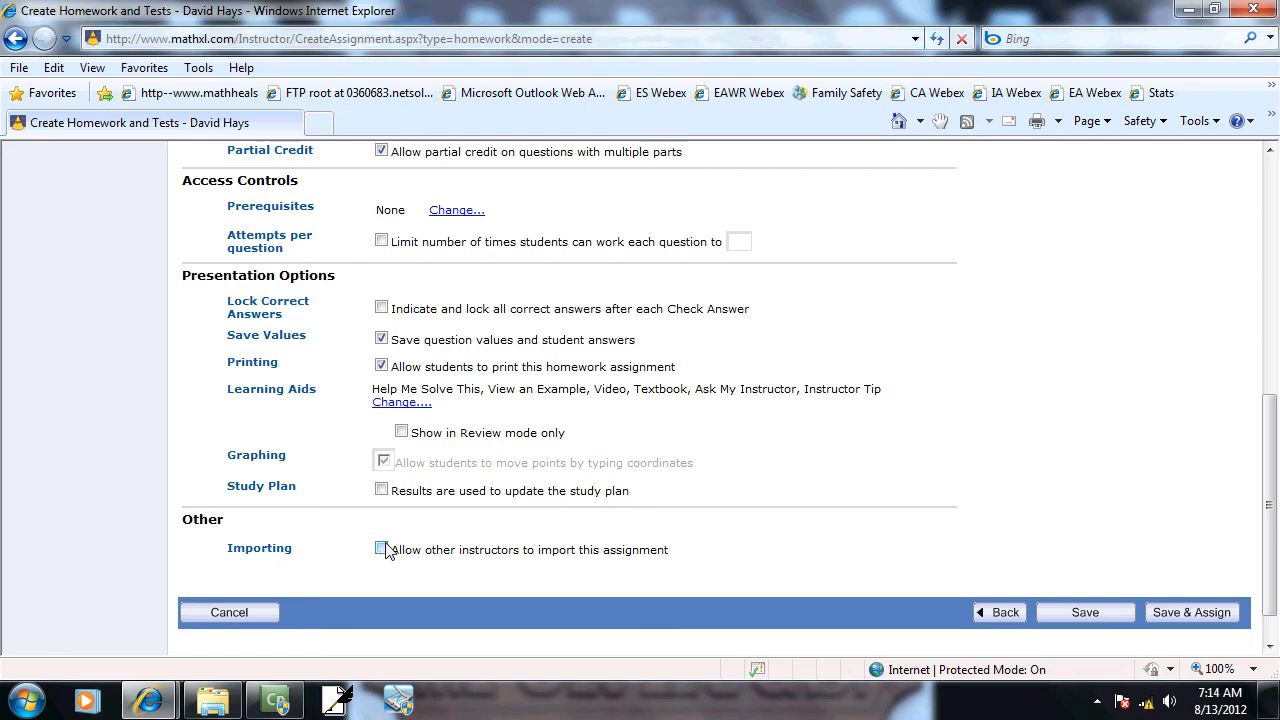
left_click(1192, 615)
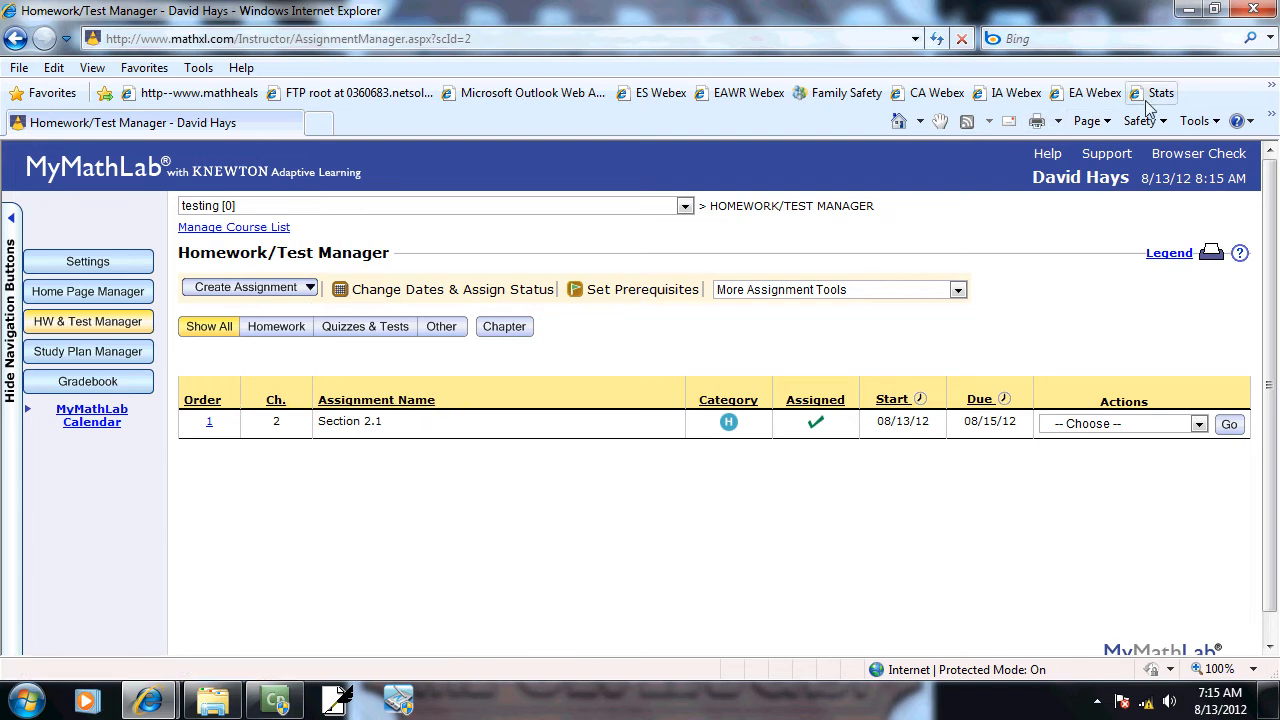
Step: Close the homework manager, return to the testing course's home page, and open its student Homework list in a maximized window
left_click(1253, 9)
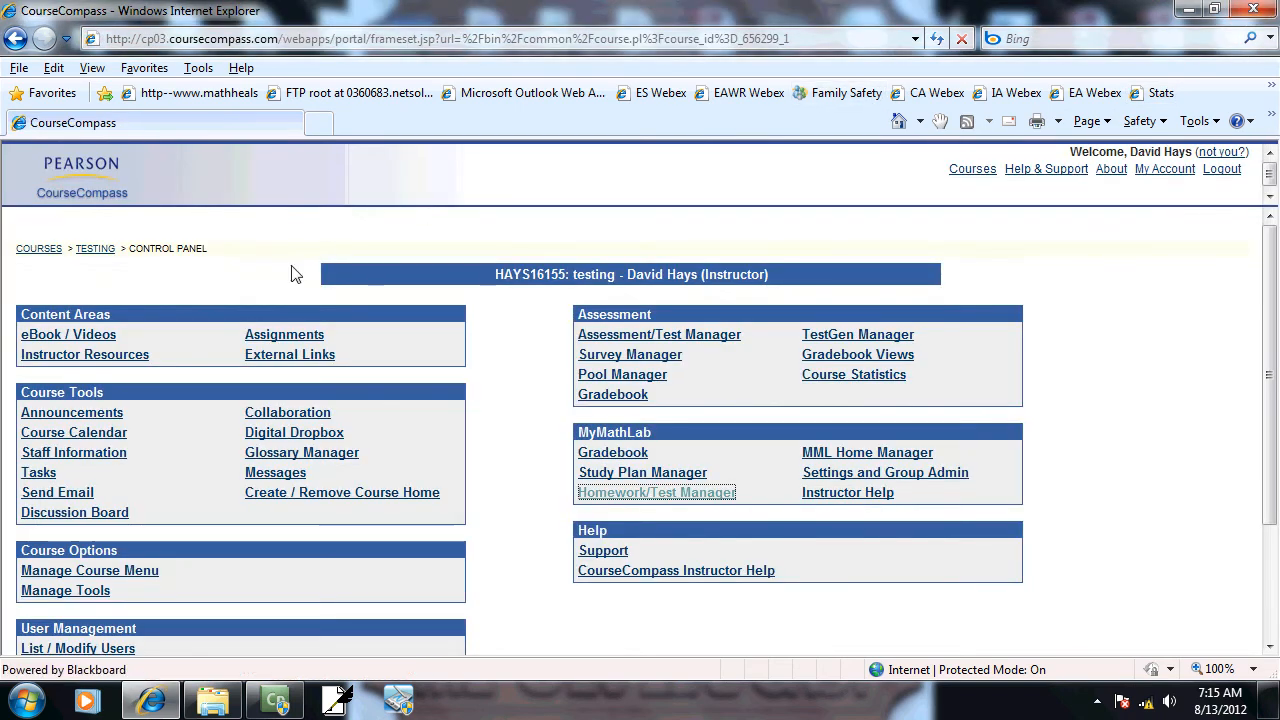
left_click(98, 250)
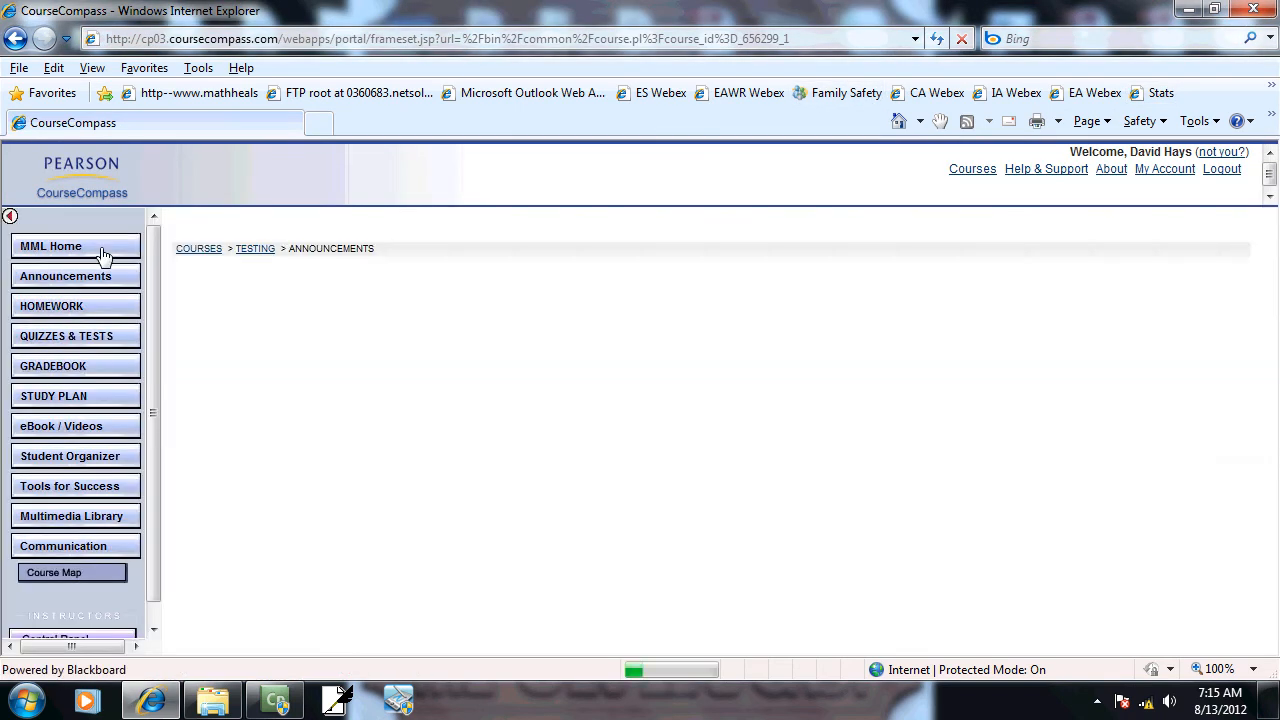
left_click(66, 372)
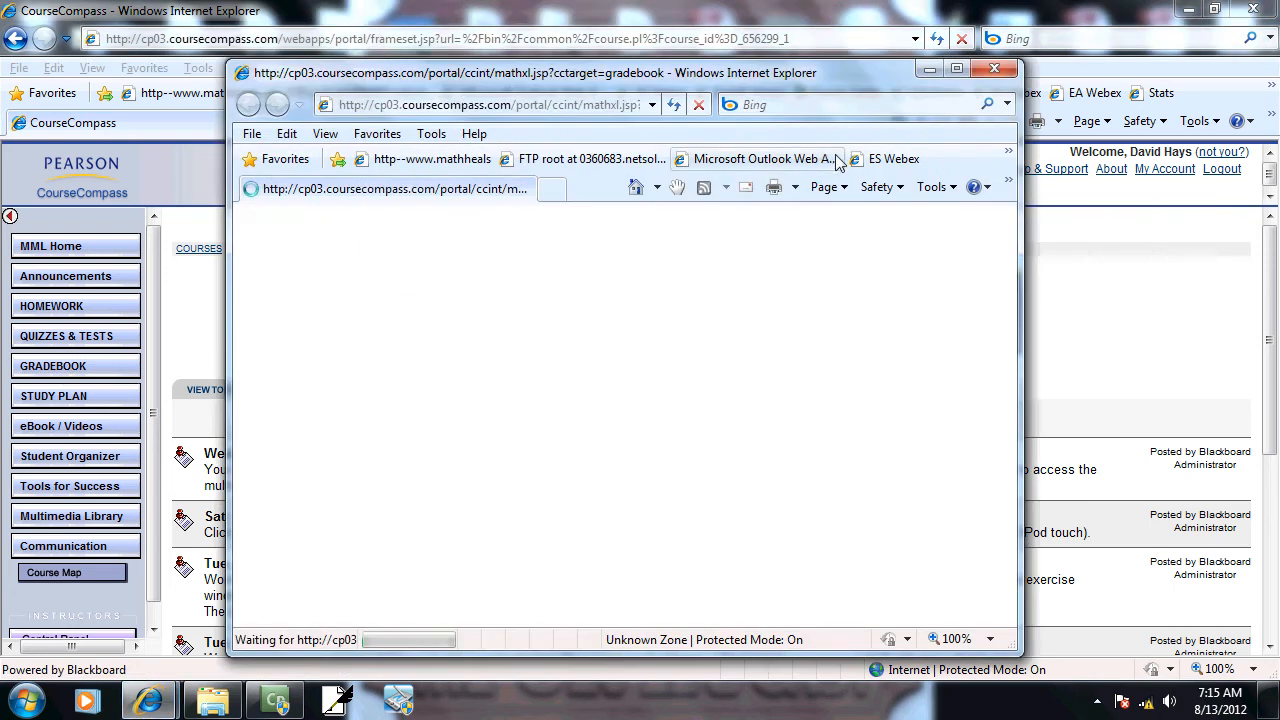
left_click(994, 68)
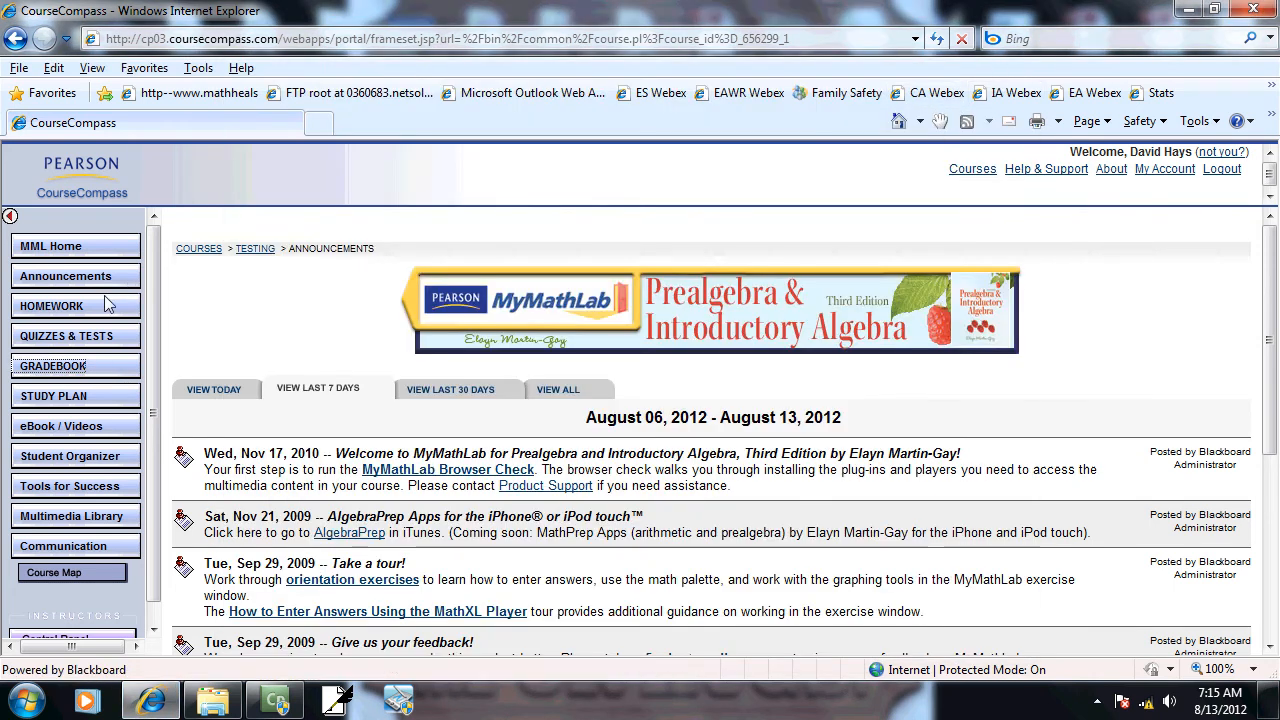
left_click(58, 308)
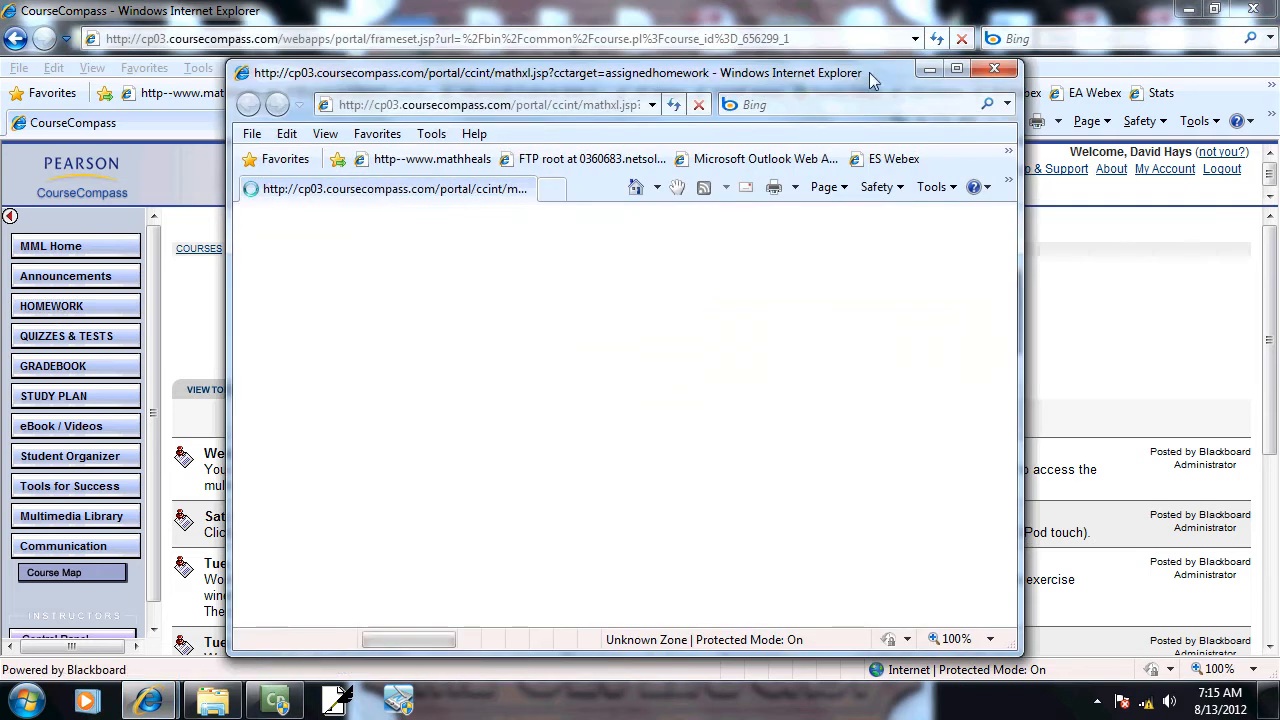
left_click(957, 69)
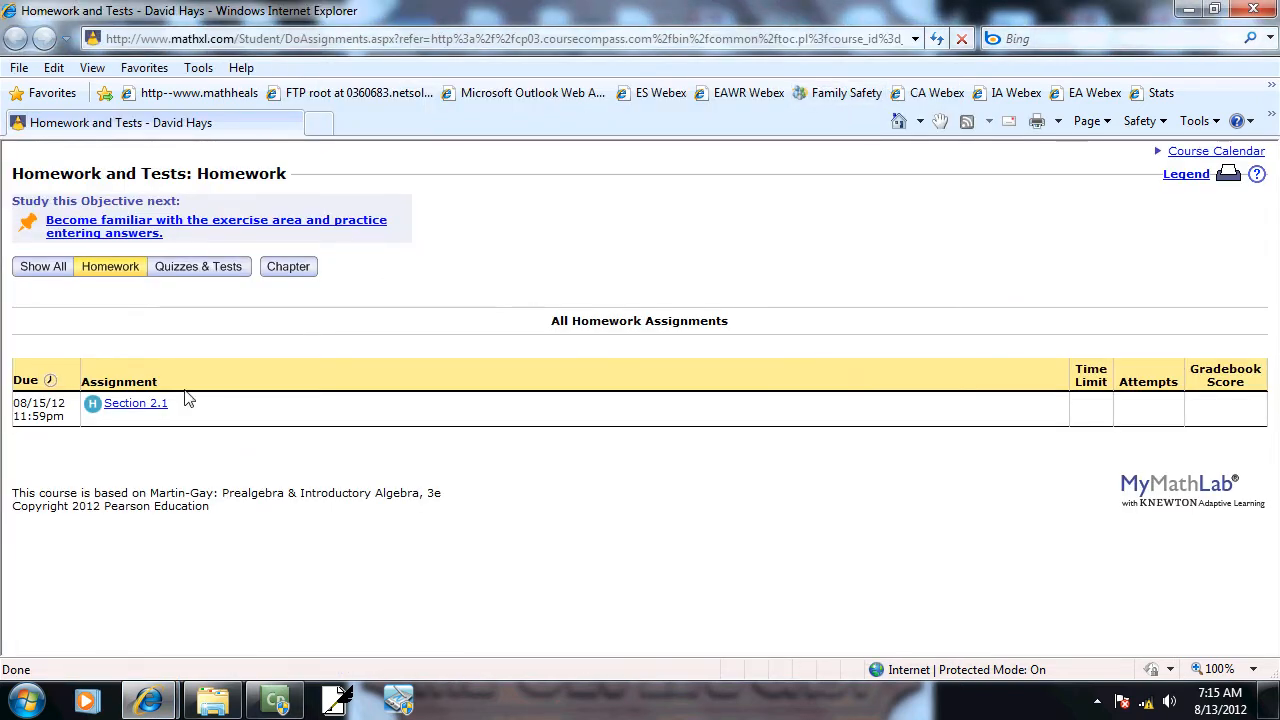
Step: Open question 1 of the Section 2.1 homework and submit -125 as the answer for (-5)³
left_click(160, 410)
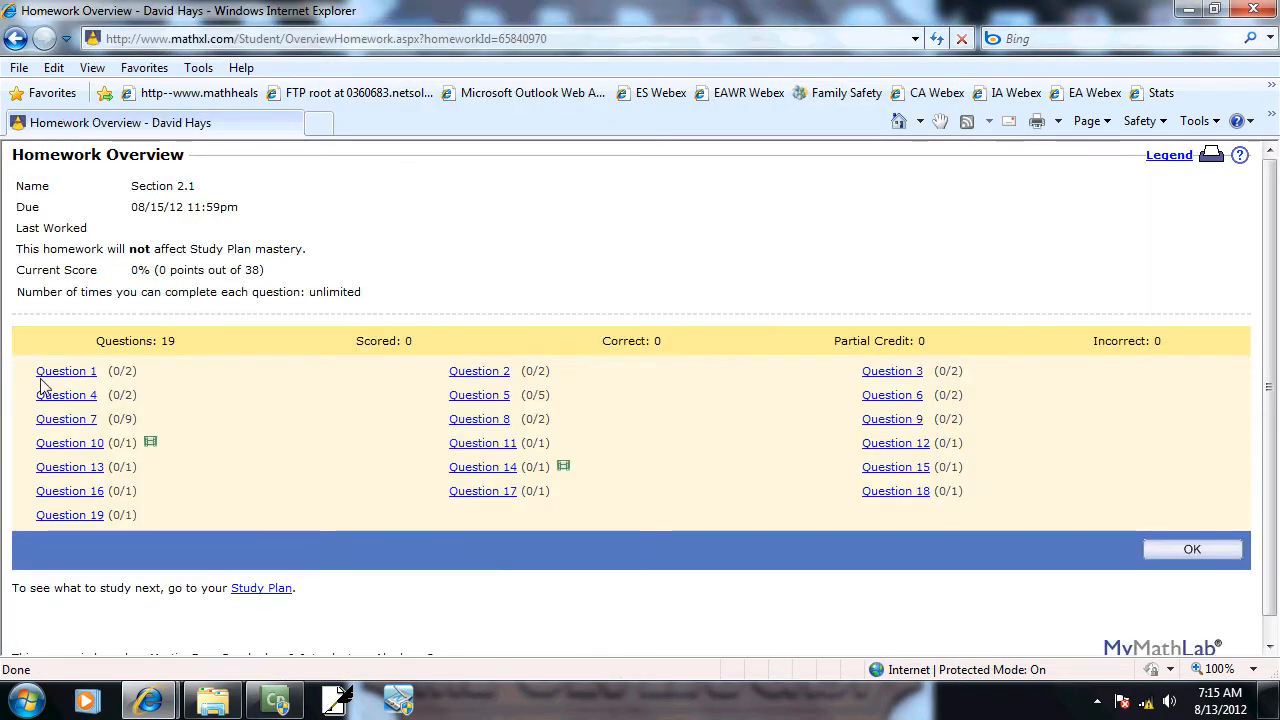
left_click(62, 372)
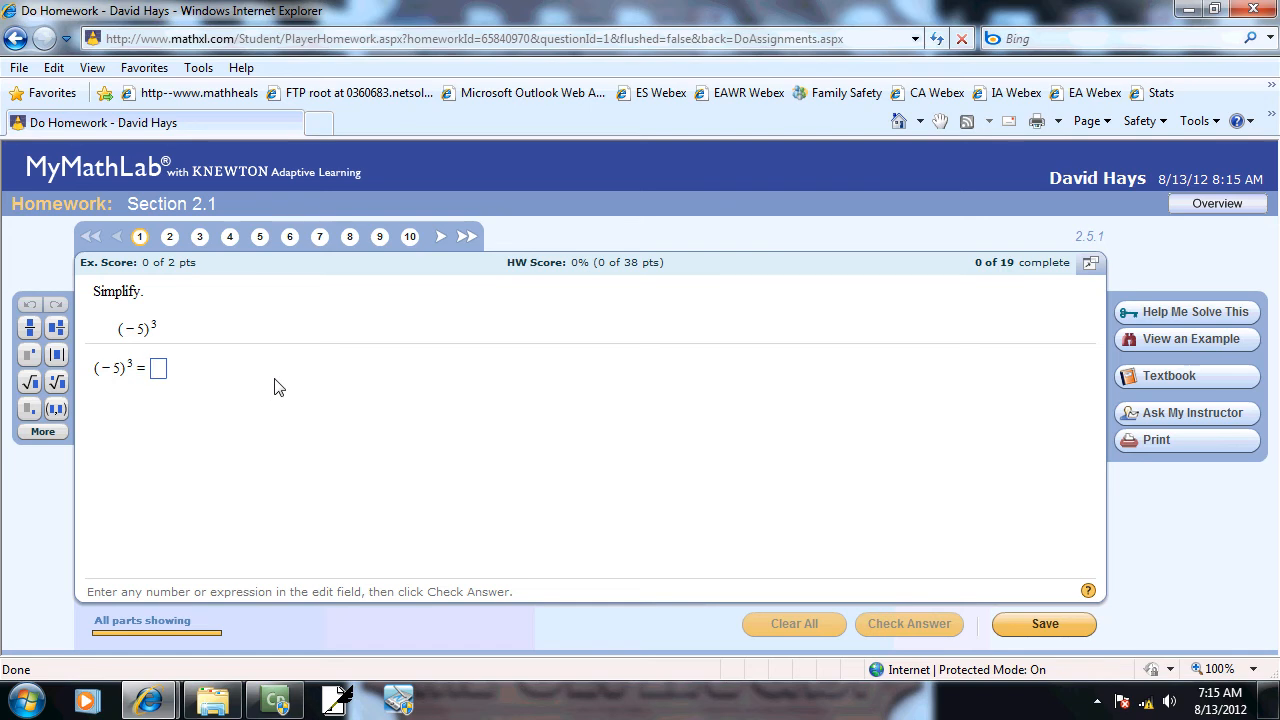
type("-12")
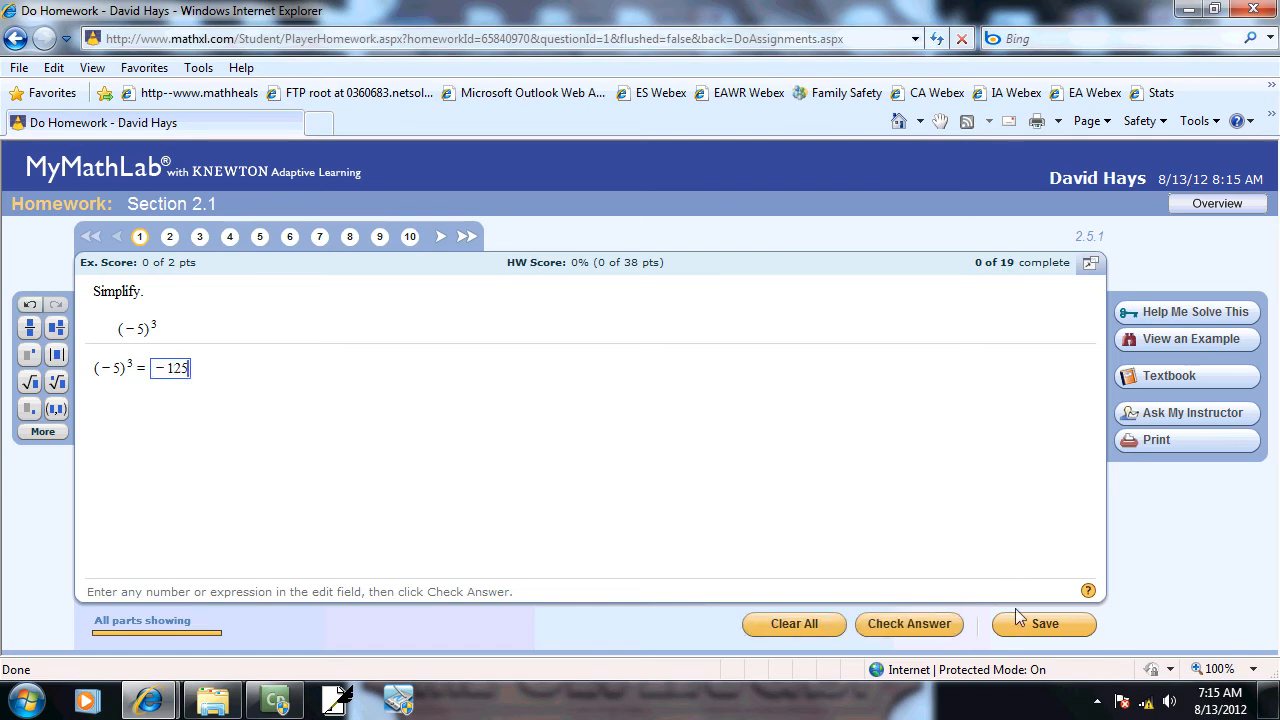
left_click(933, 623)
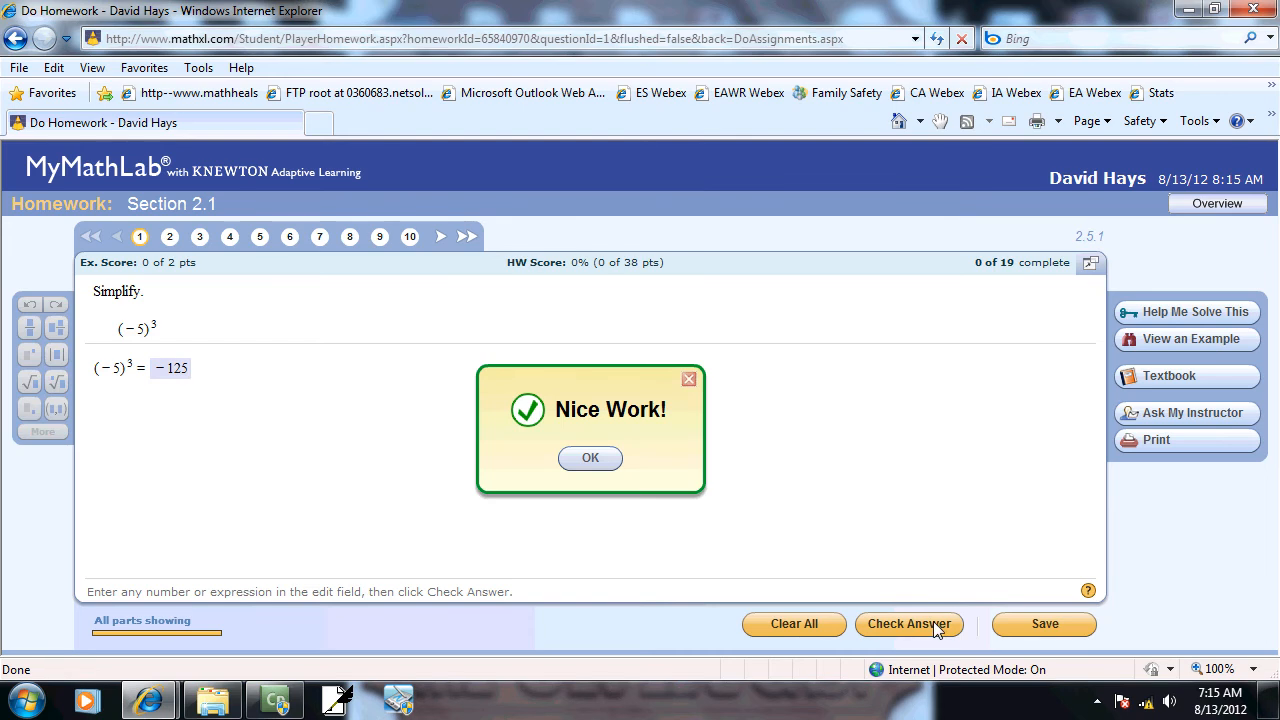
left_click(591, 458)
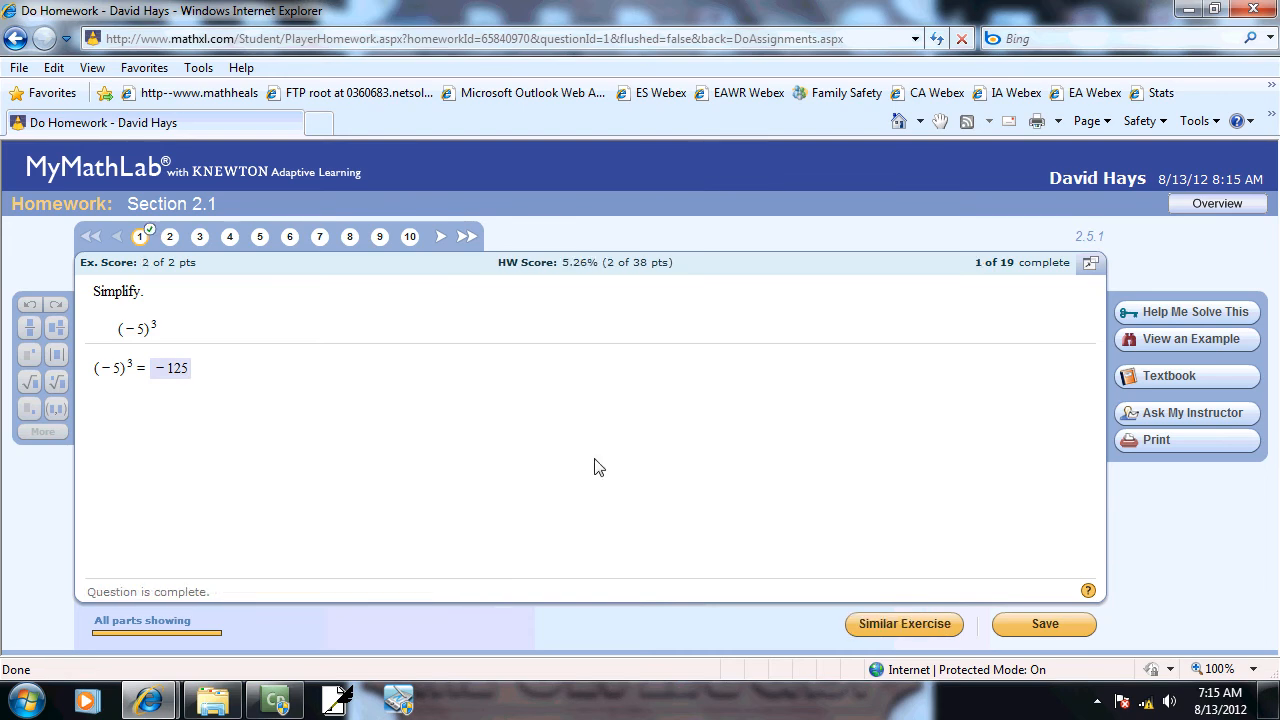
Step: Go to question 2, submit 33 as the answer for -4³, and dismiss the feedback
left_click(170, 237)
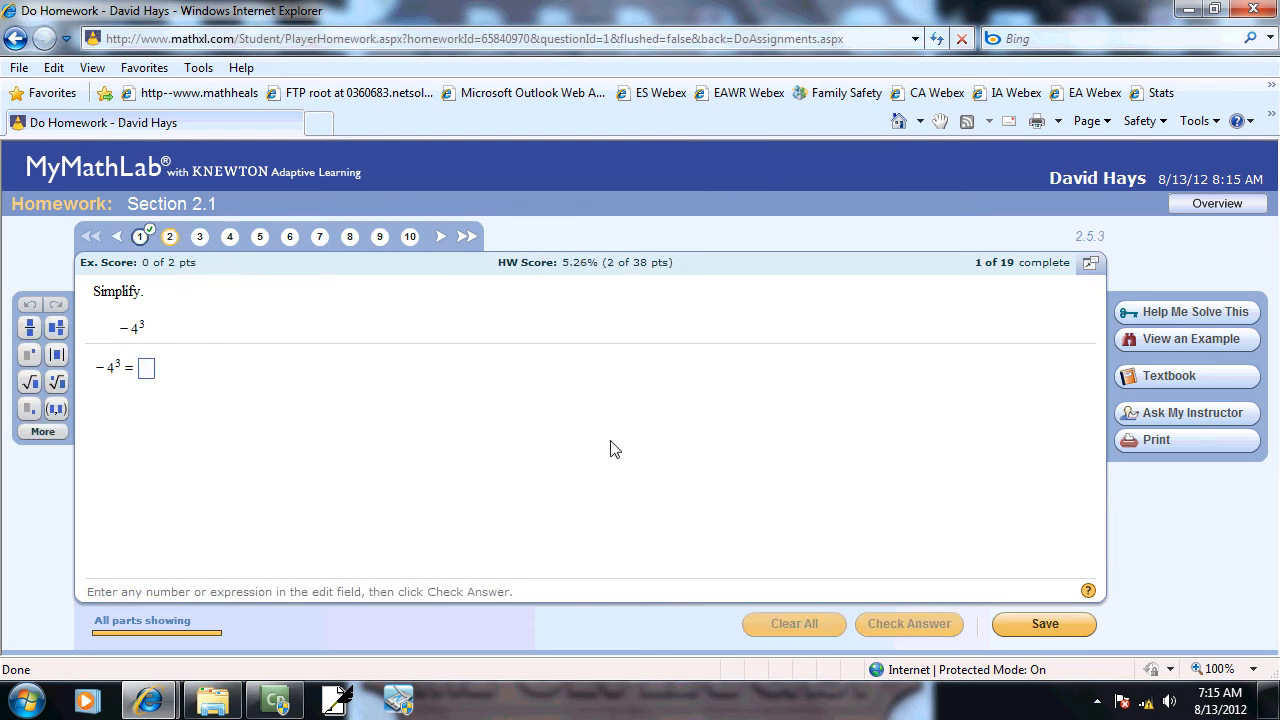
type("33")
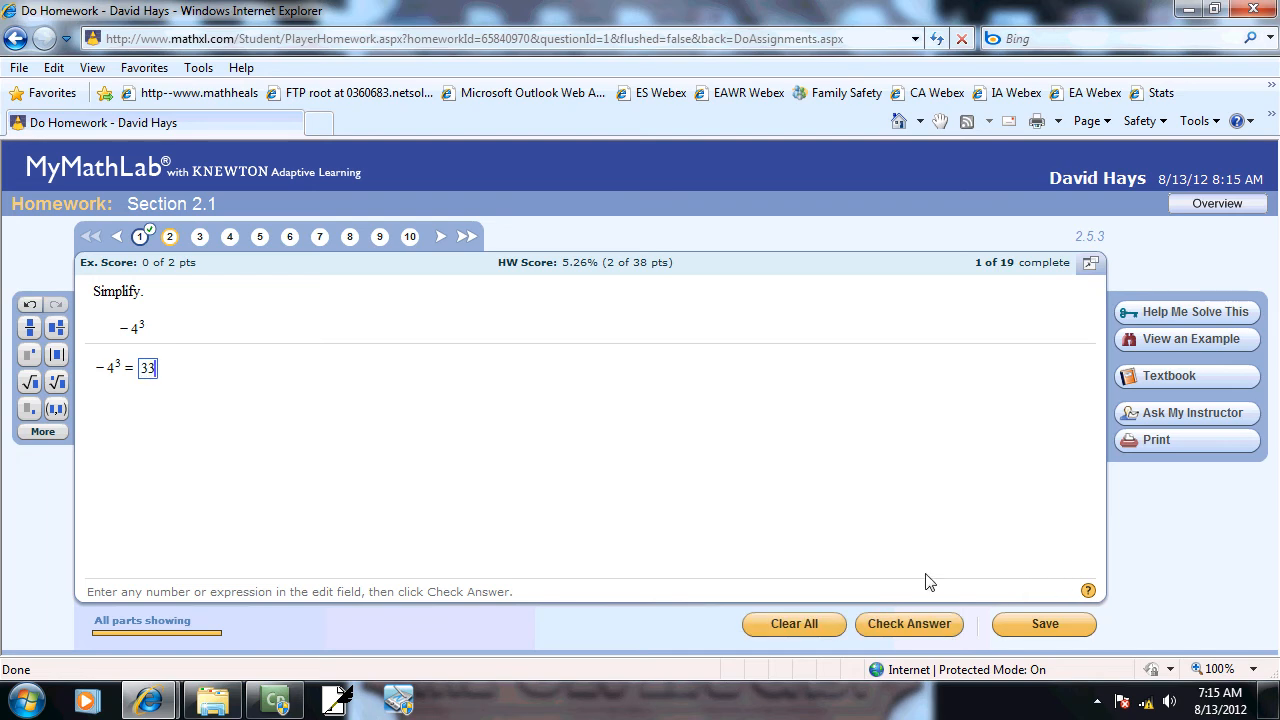
left_click(900, 623)
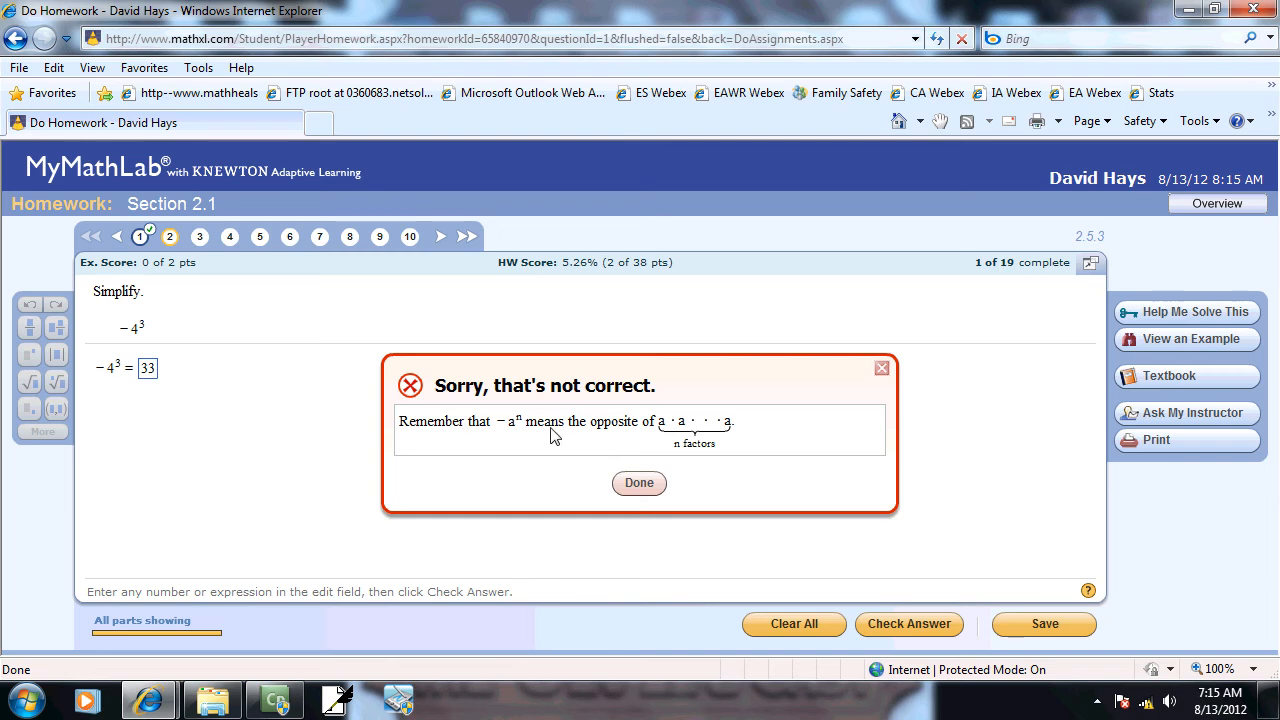
left_click(639, 483)
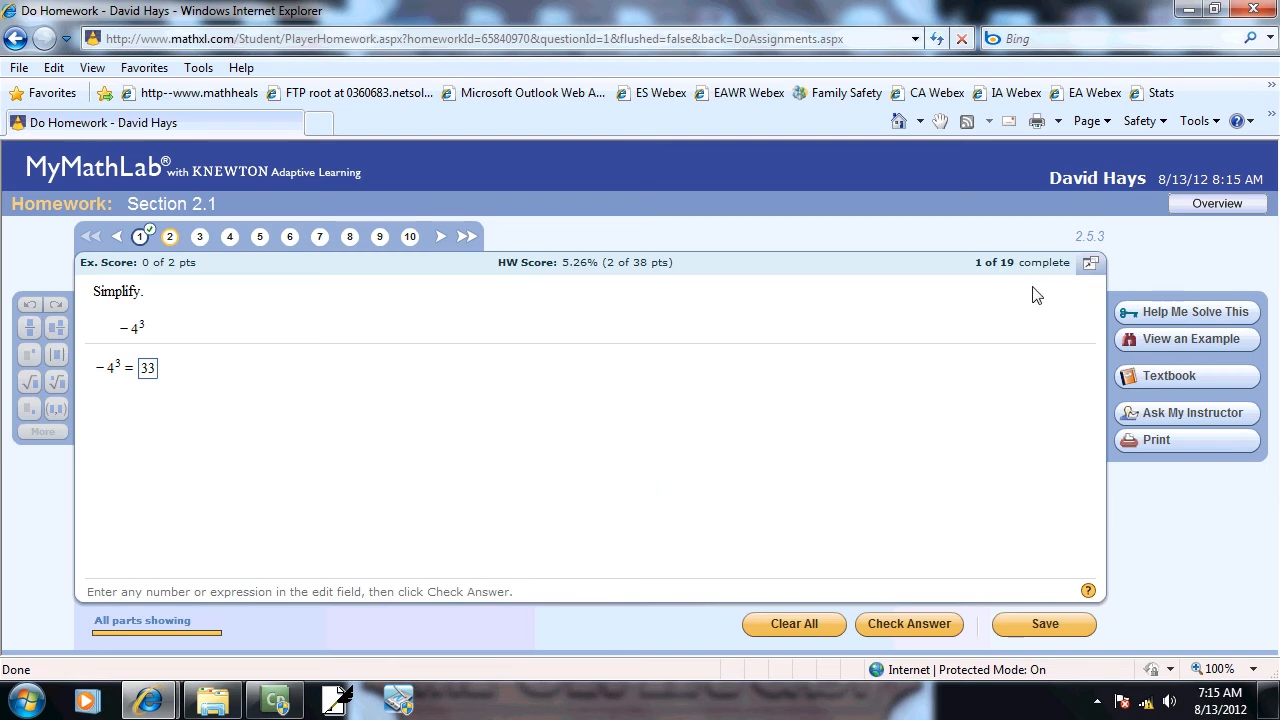
Step: Start Help Me Solve This for question 2 and submit 3 as the base of the exponent
left_click(1189, 310)
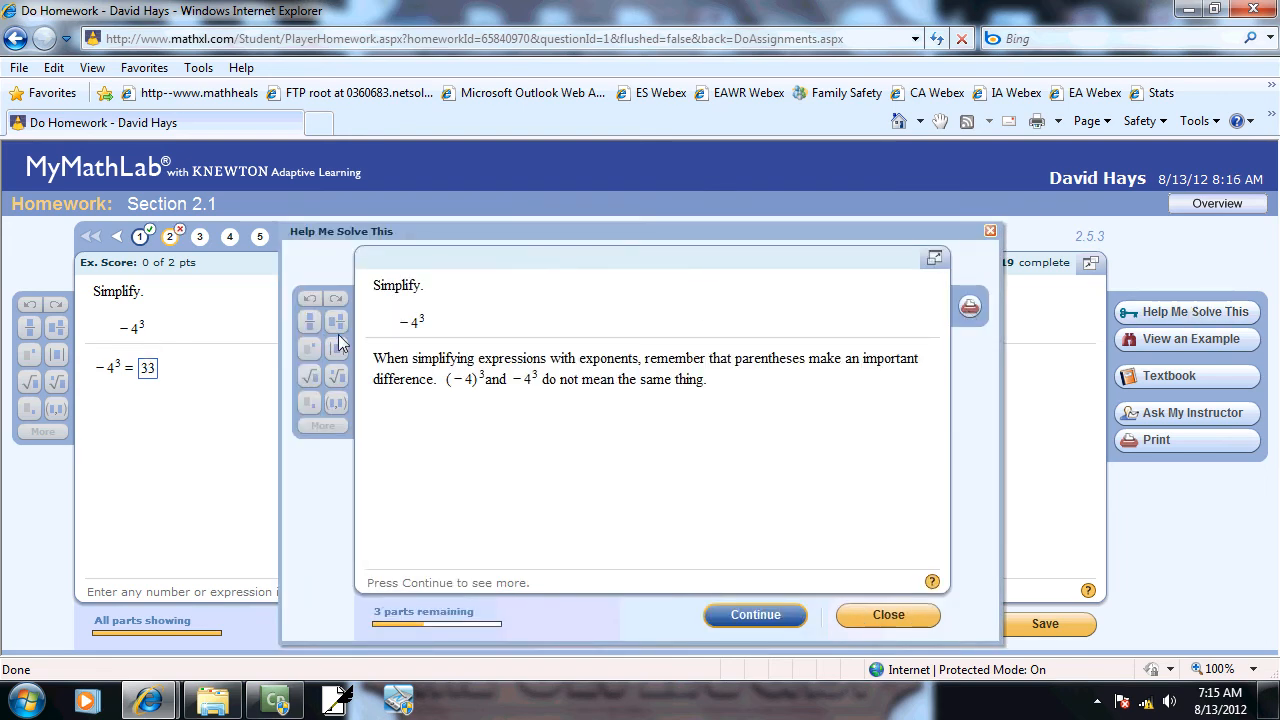
left_click(767, 612)
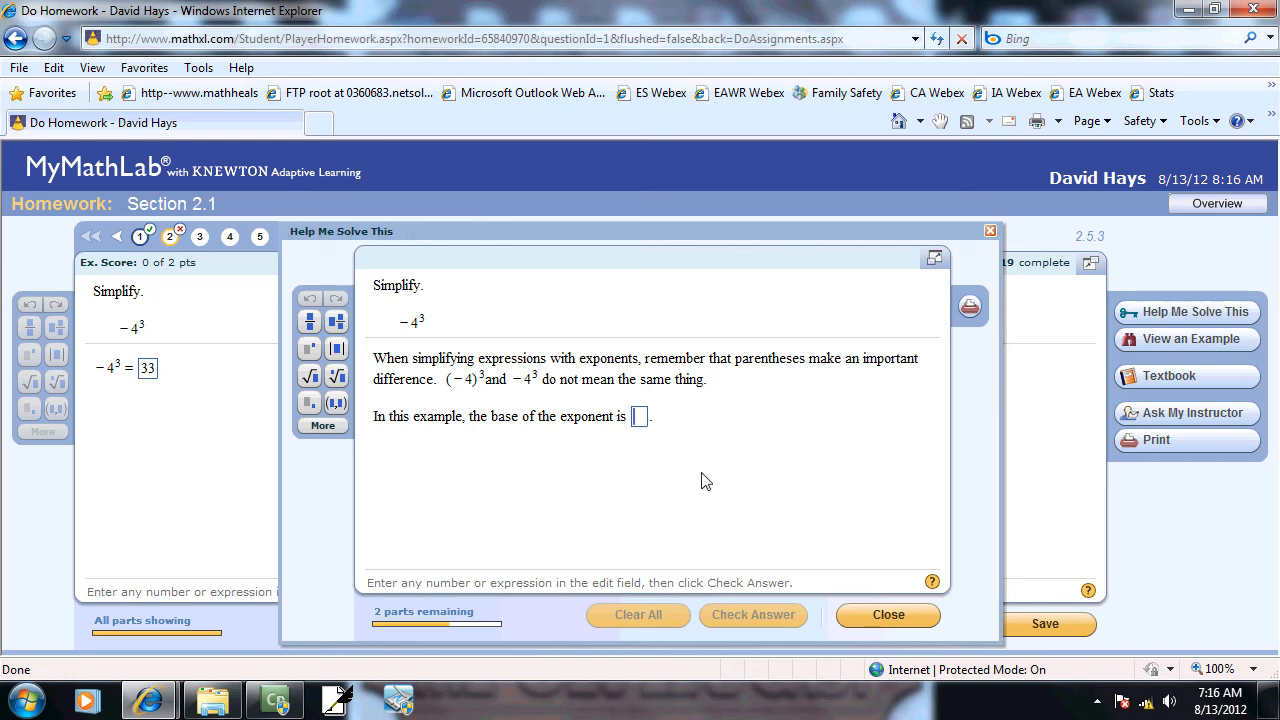
type("3")
left_click(760, 613)
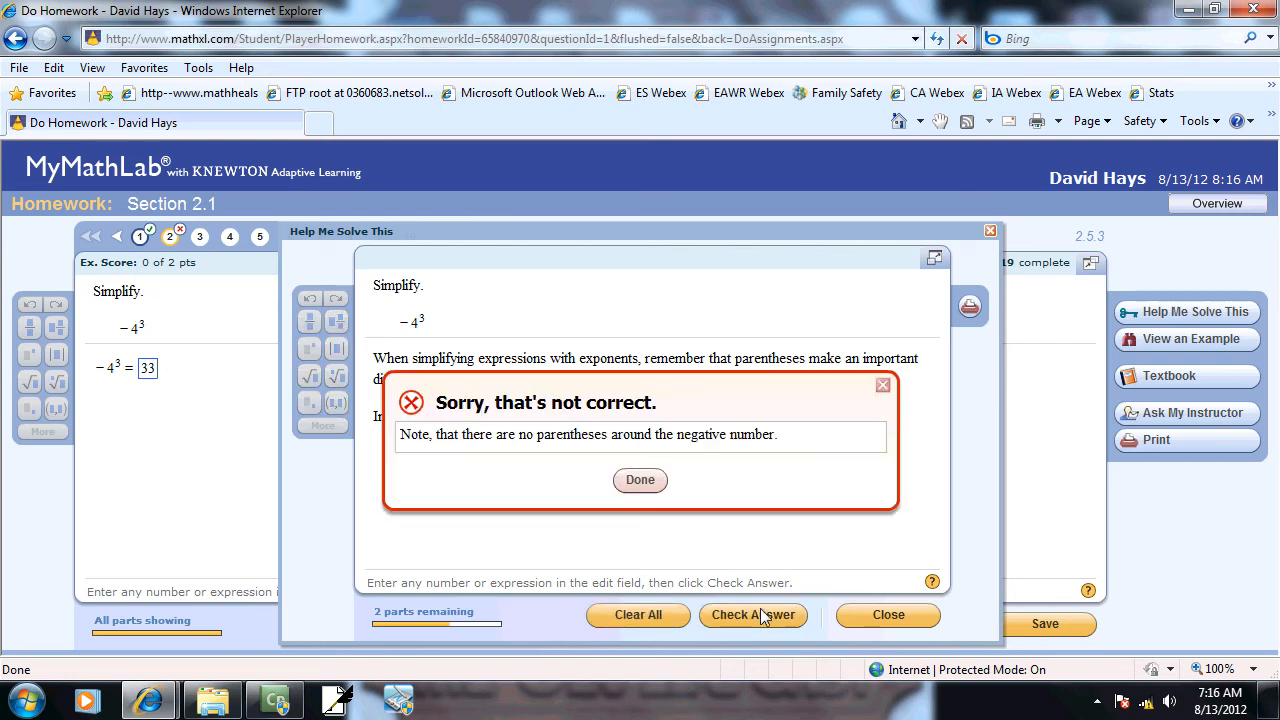
left_click(638, 480)
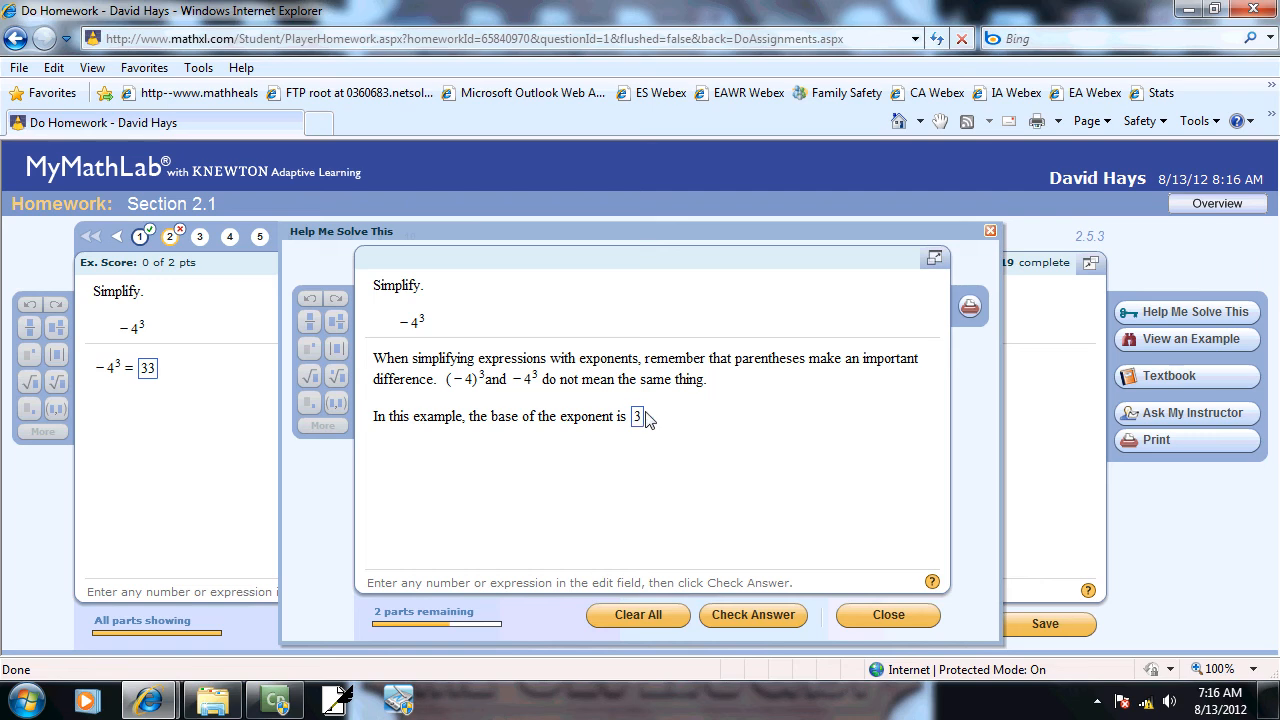
Step: Replace the base of the exponent with 4, check it, and continue to the next part of the guided solution
left_click(640, 420)
key("BackSpace")
type("4")
left_click(757, 617)
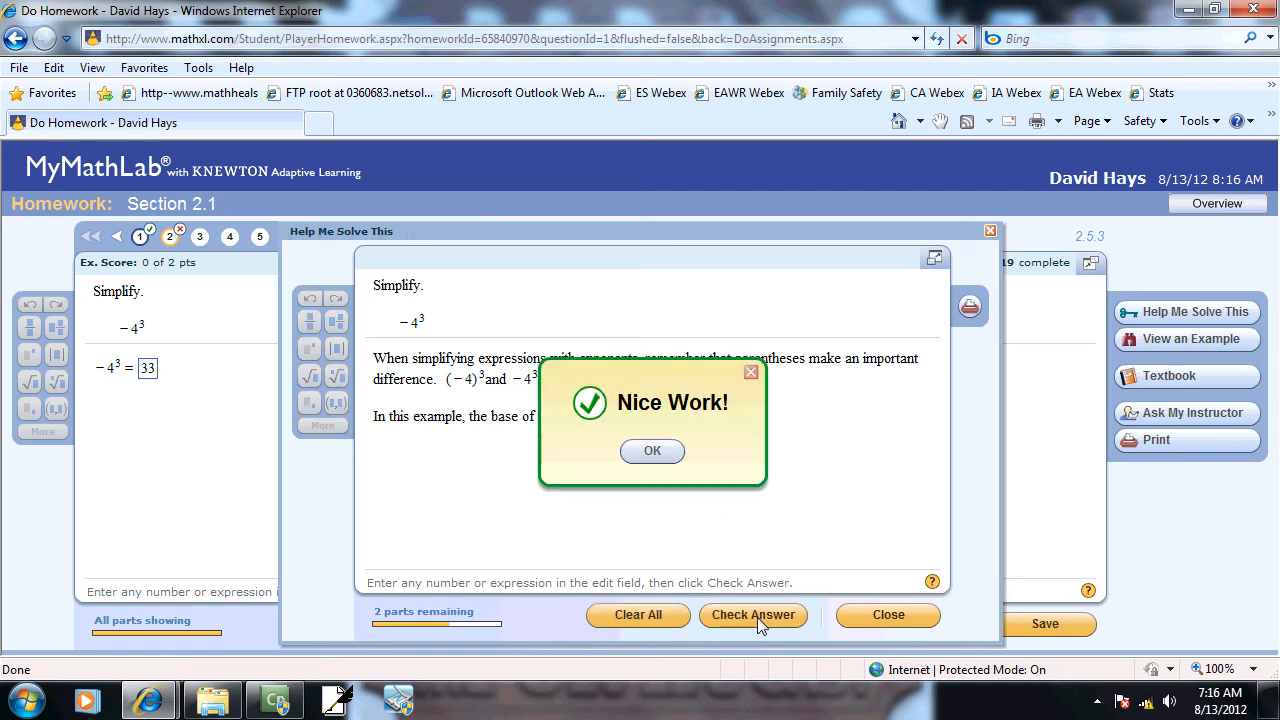
left_click(652, 452)
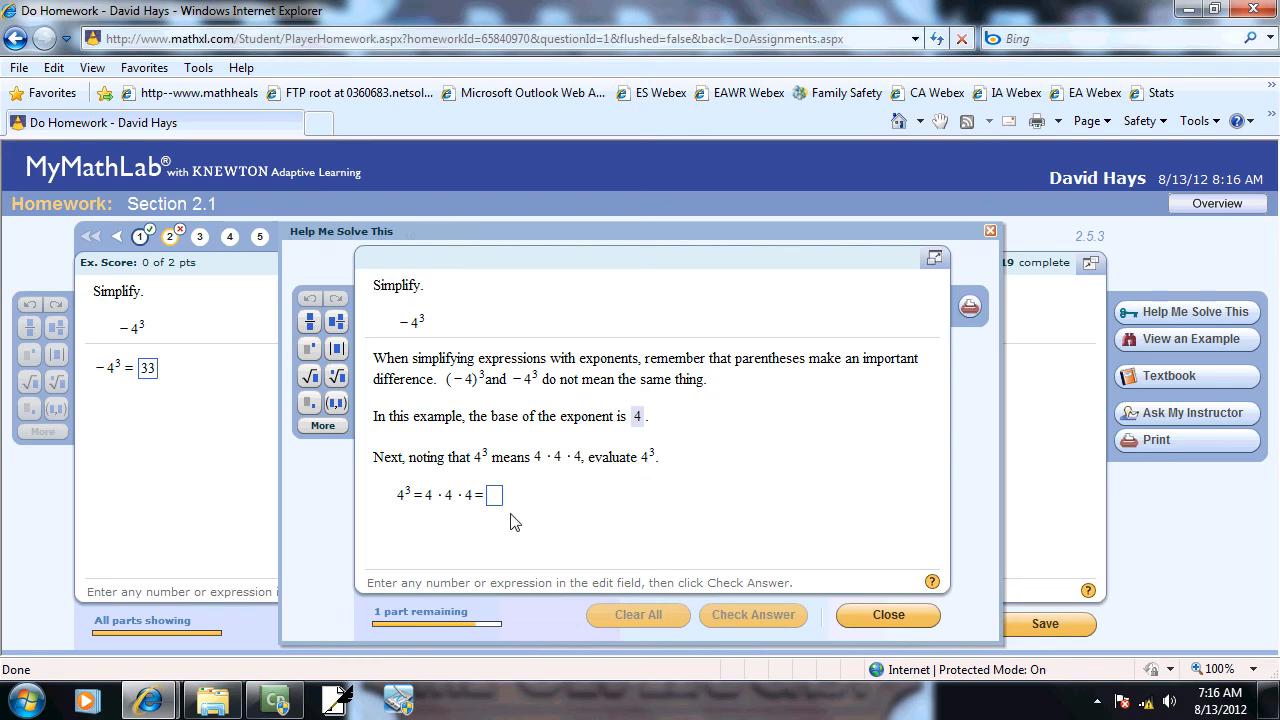
Step: Submit 64 as the value of 4³ in the guided solution and continue to its final part
type("64")
left_click(739, 617)
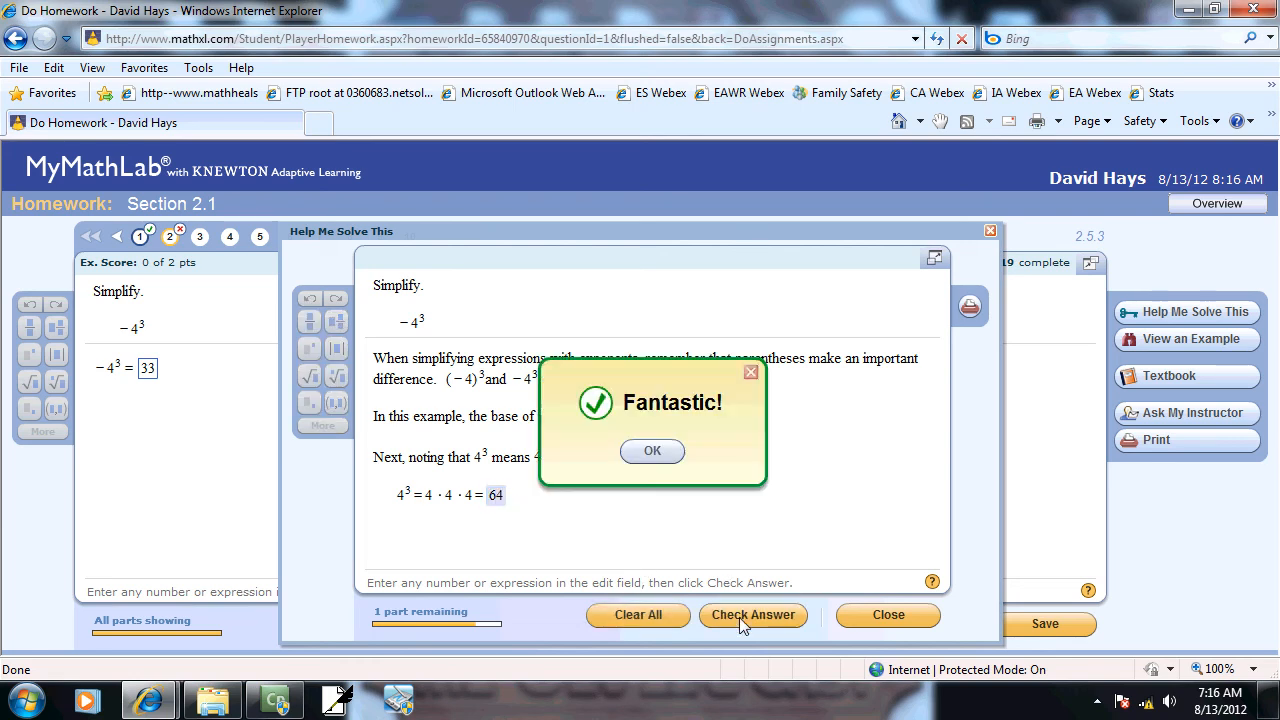
left_click(636, 454)
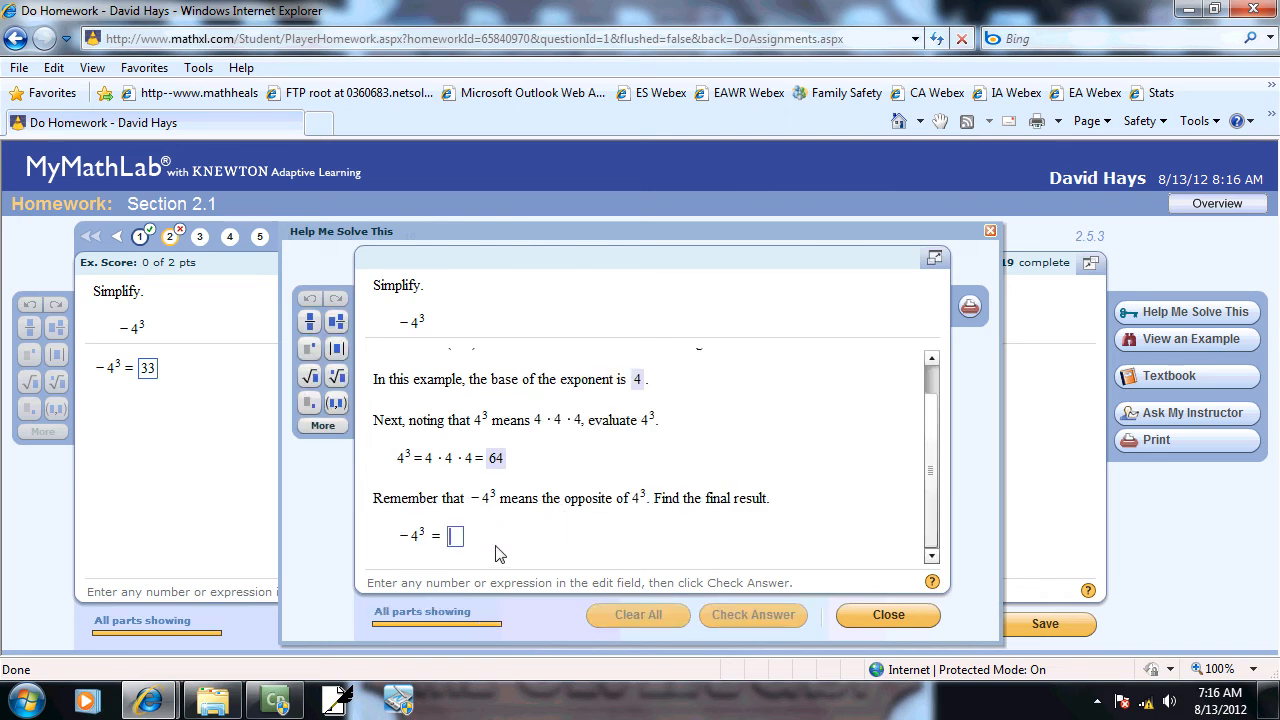
Step: Submit -64 as the final result for -4³ in the guided solution, dismiss the feedback, and close Help Me Solve This
type("-64")
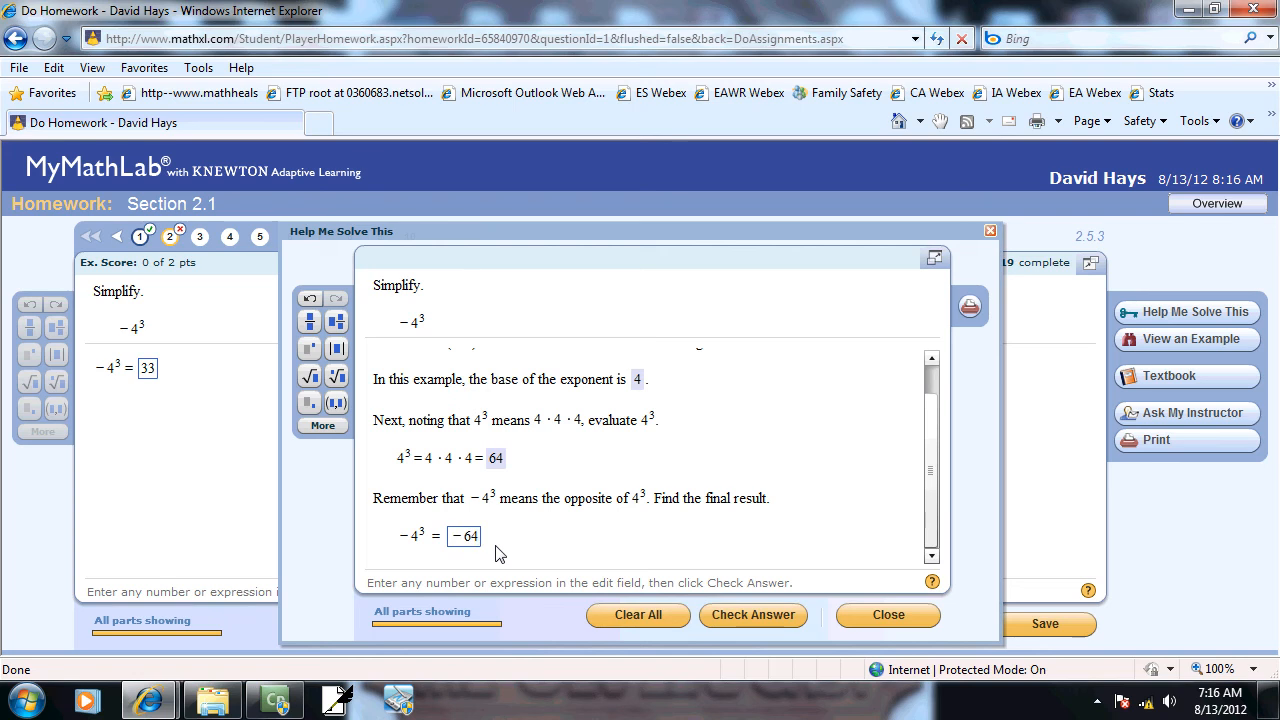
left_click(754, 616)
left_click(654, 451)
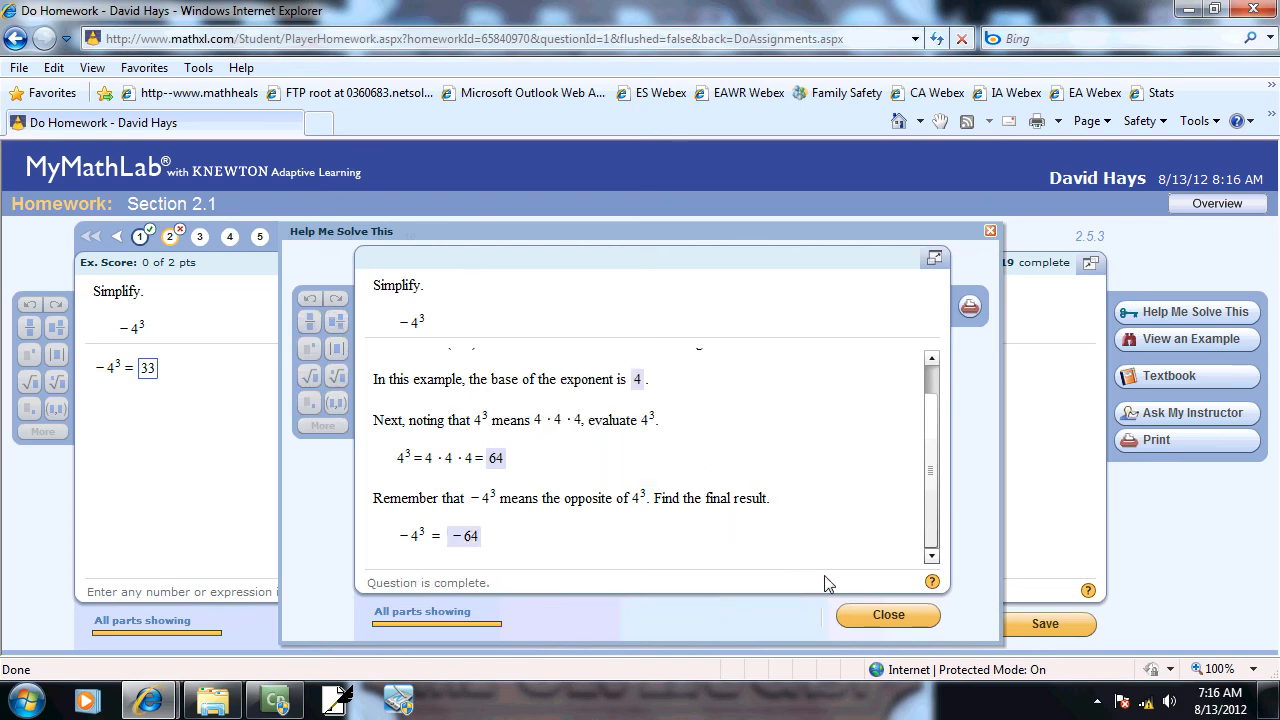
left_click(856, 612)
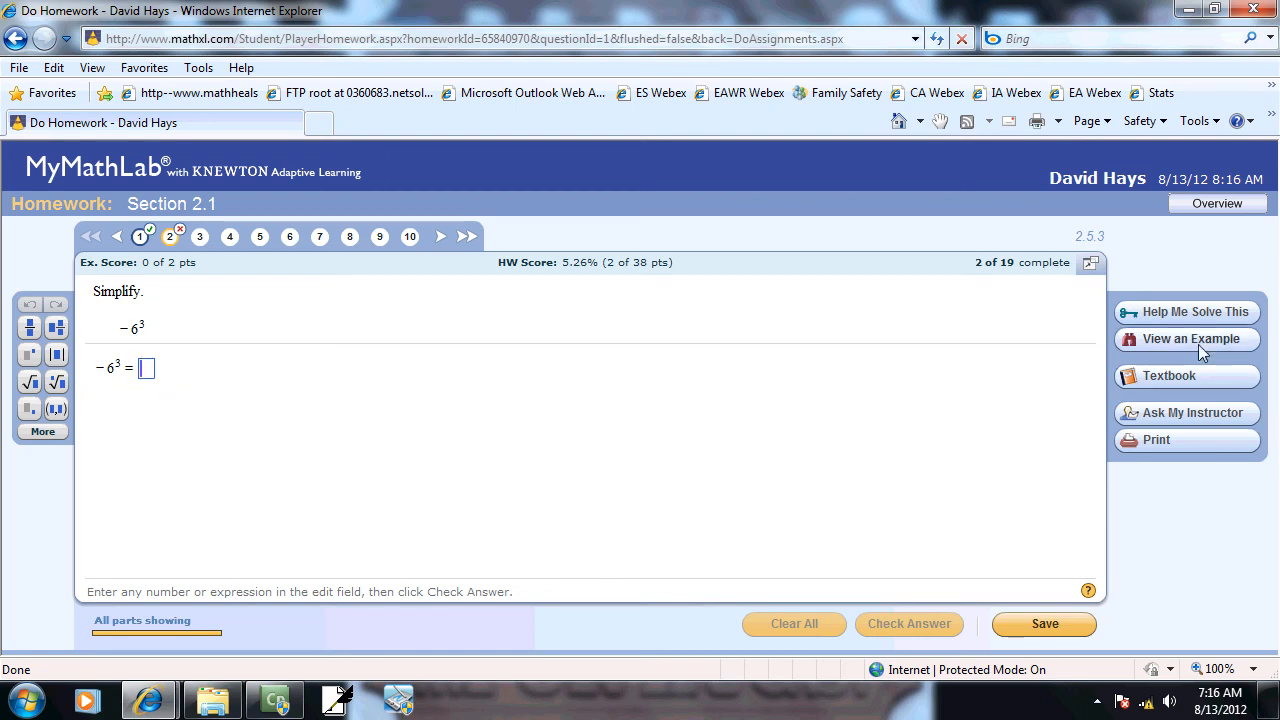
Step: Go to question 10, play its video, skip ahead in it to about 0:29, and close the player
left_click(201, 240)
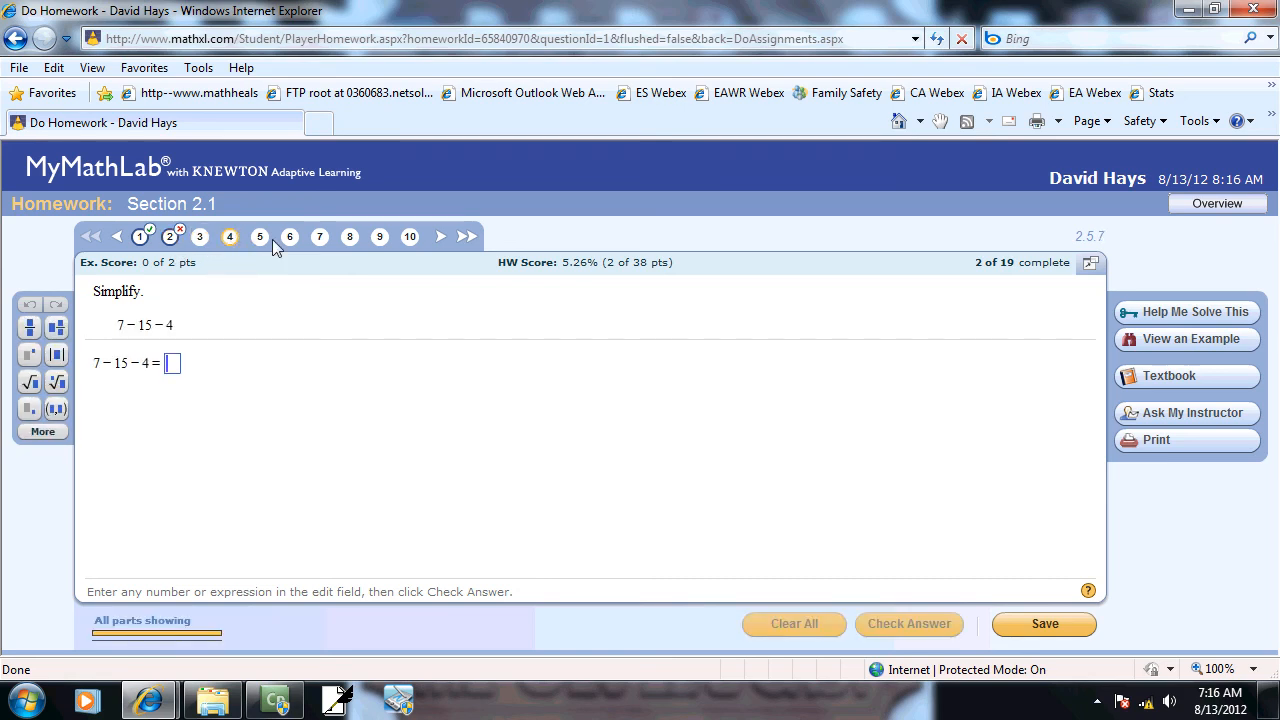
left_click(318, 239)
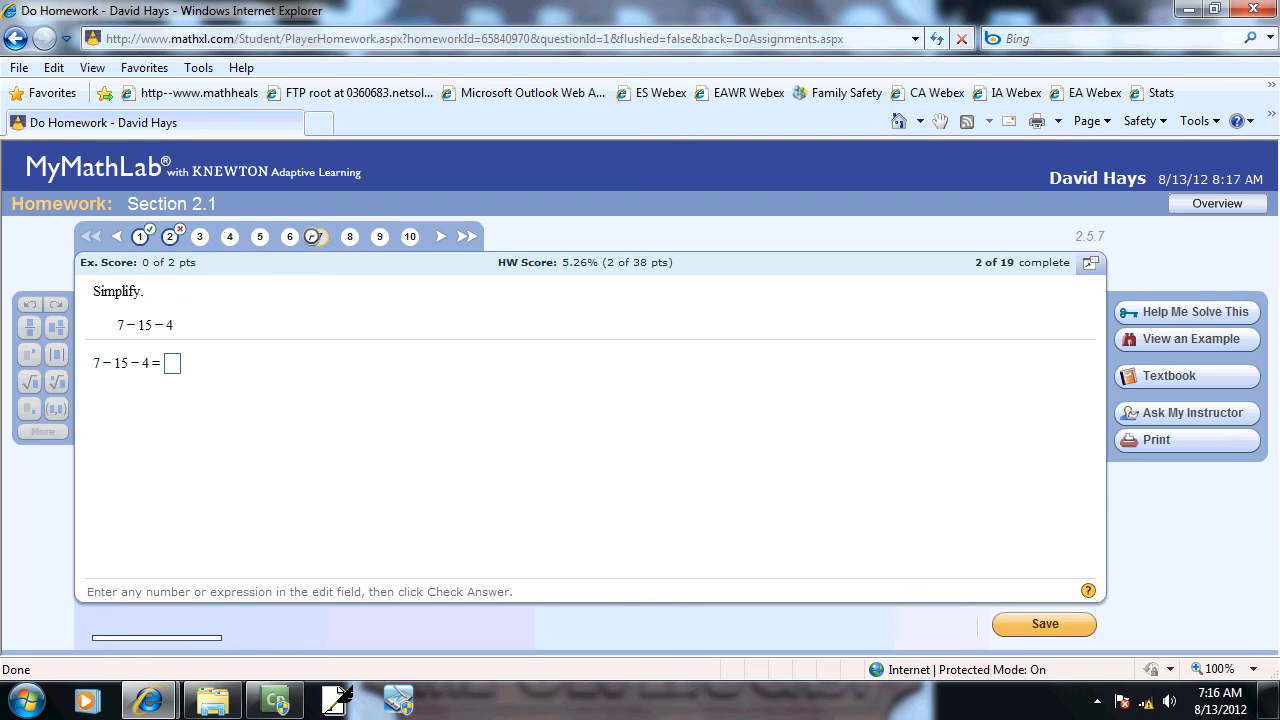
left_click(411, 239)
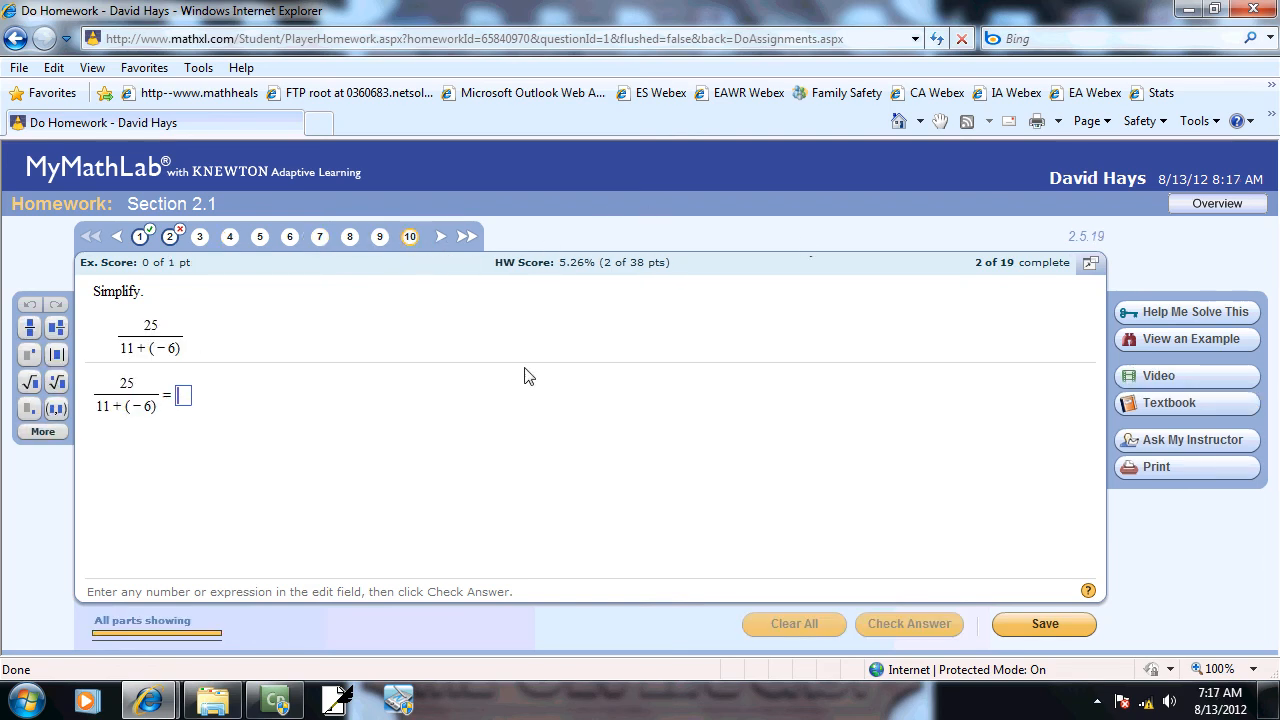
left_click(1152, 378)
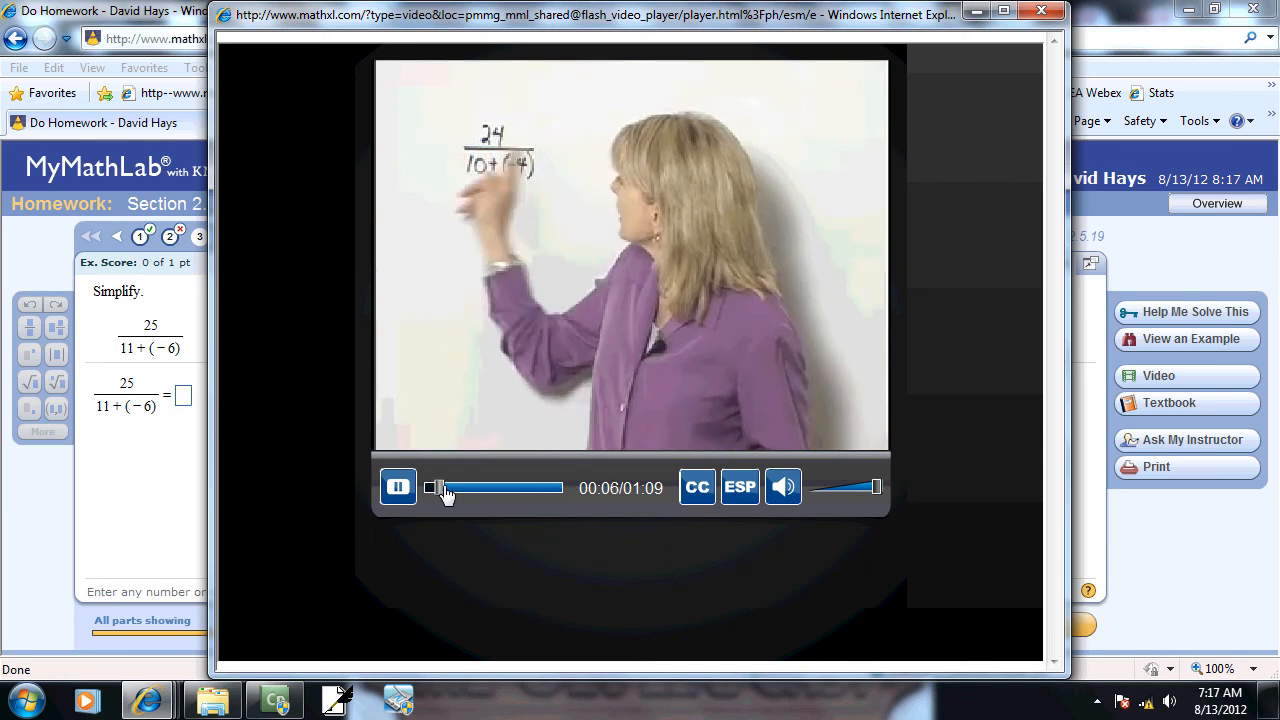
left_click(483, 487)
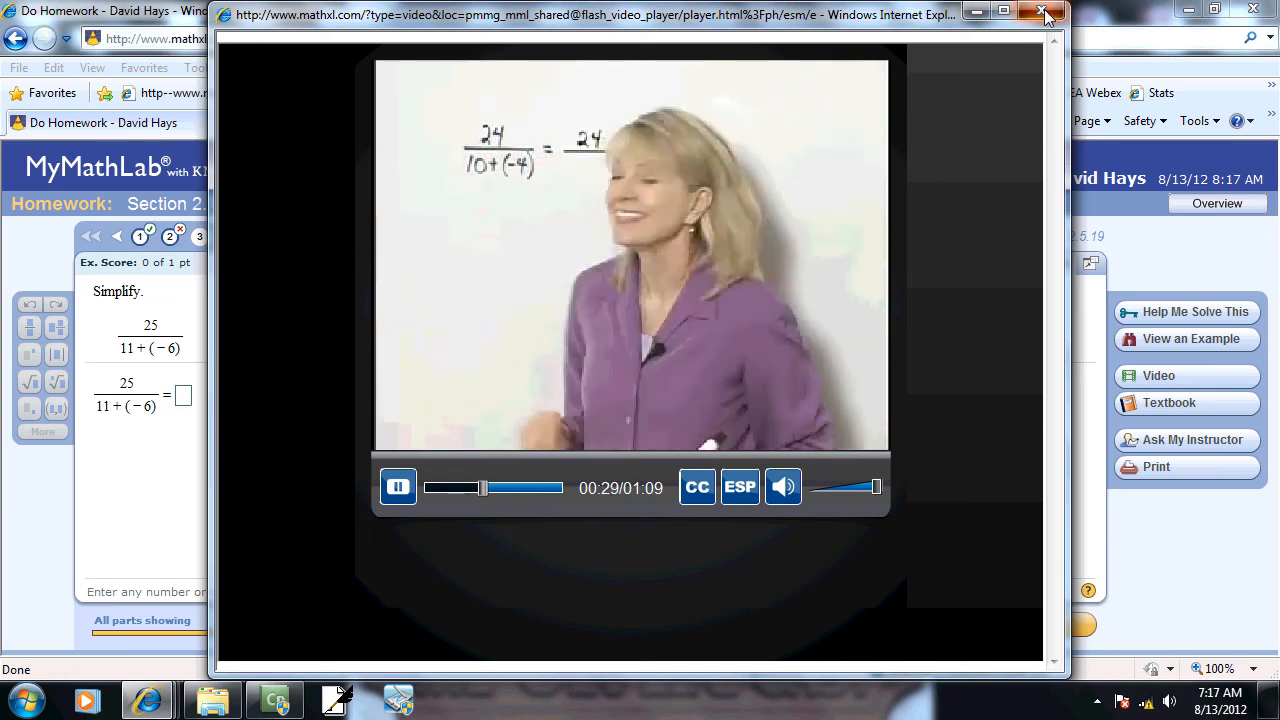
left_click(1043, 10)
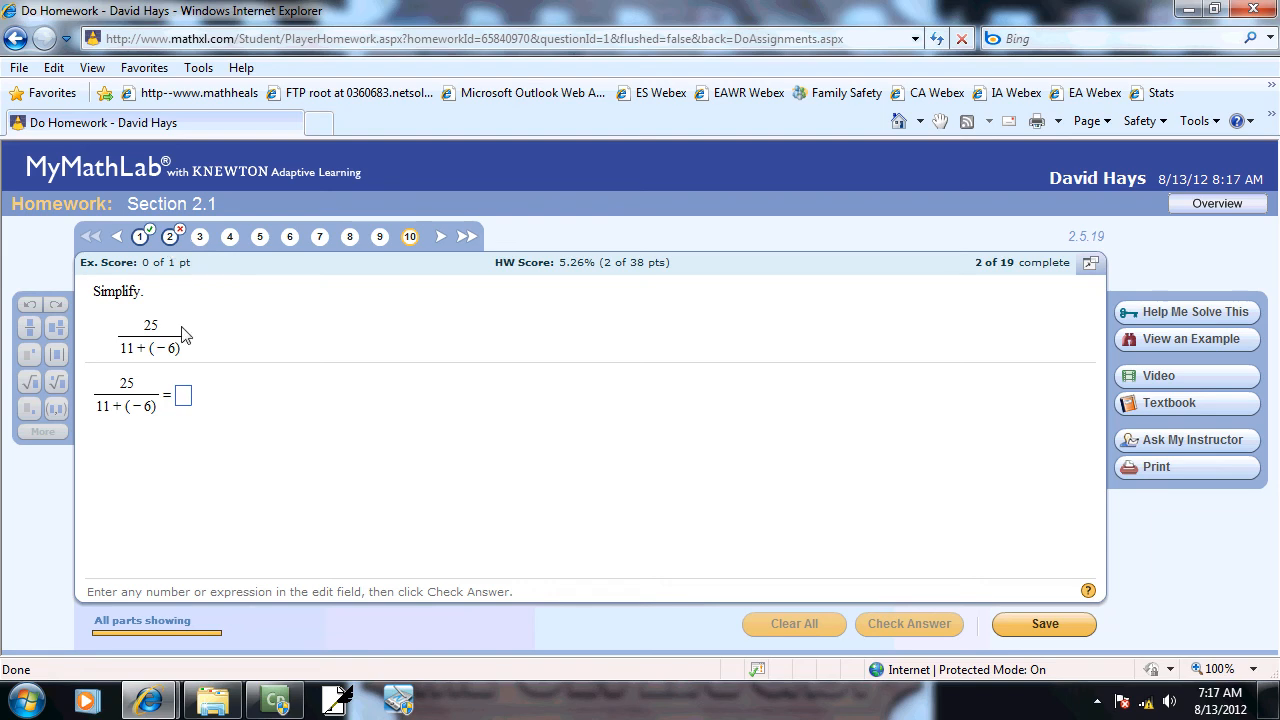
Step: Submit 3 as the answer to question 10, 25/(11+(-6)), three times, dismissing the feedback after each try
left_click(182, 397)
type("3")
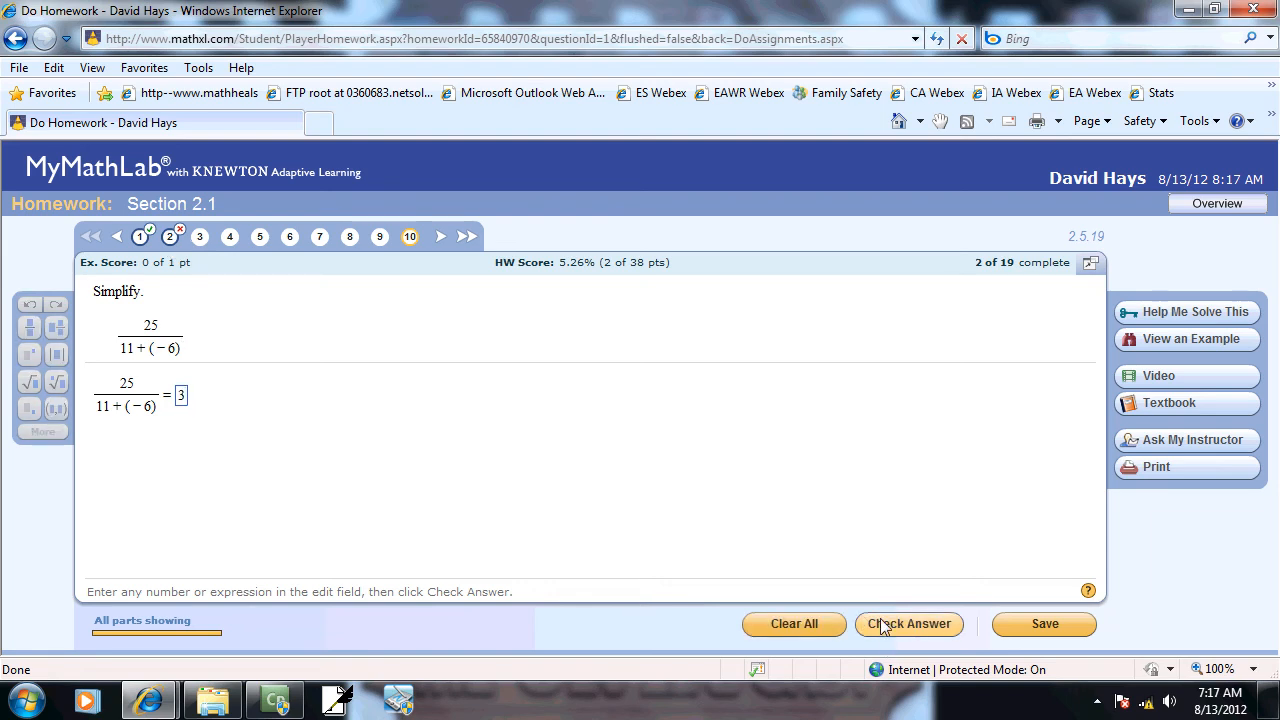
left_click(882, 623)
left_click(620, 492)
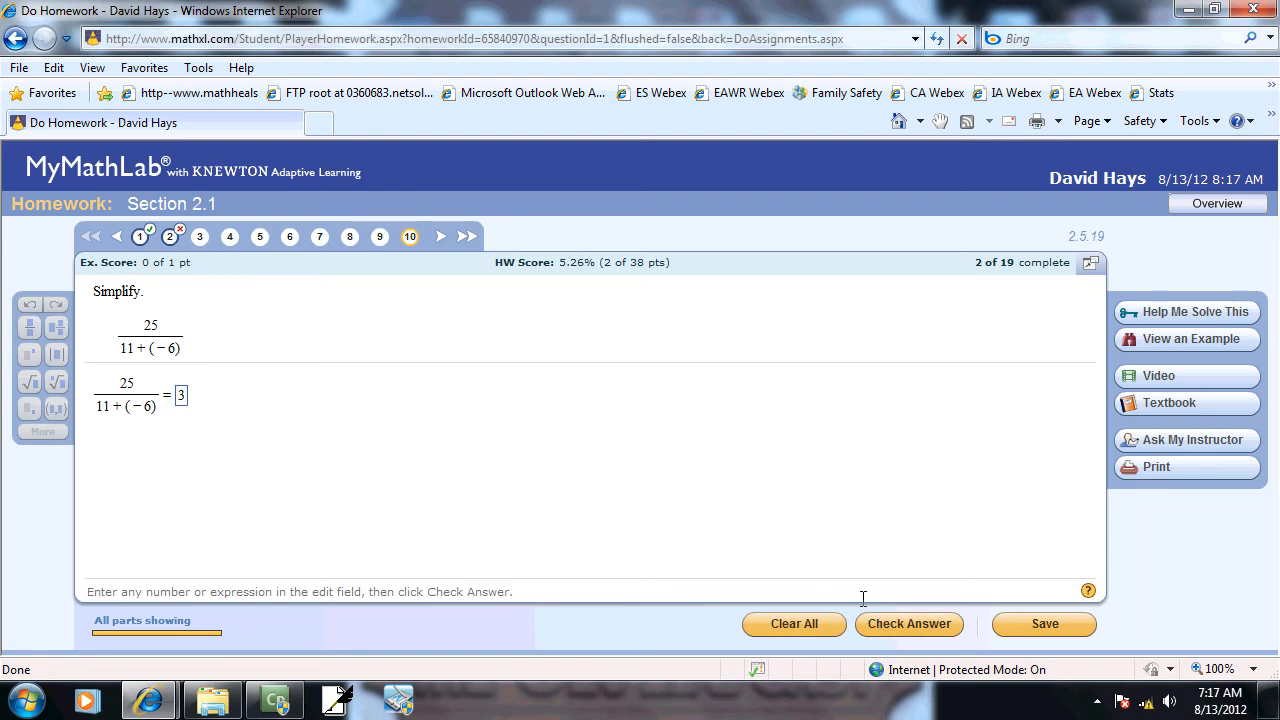
left_click(912, 620)
left_click(622, 500)
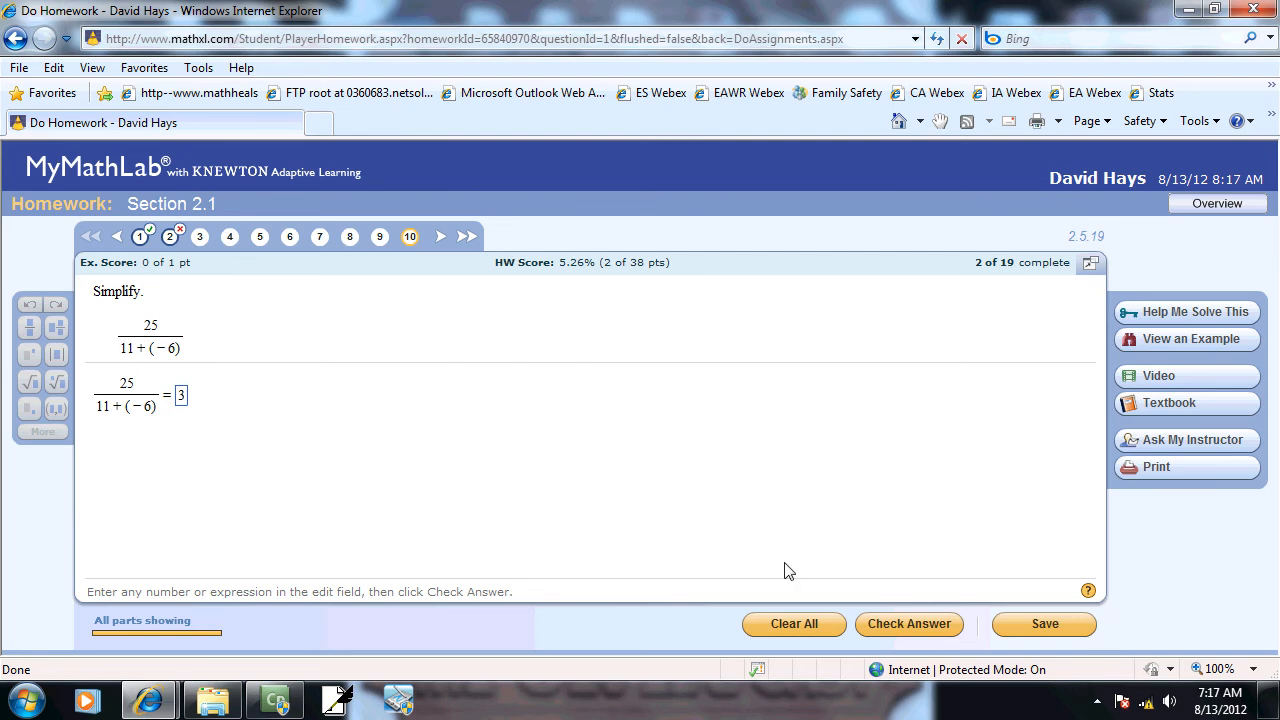
left_click(905, 622)
left_click(638, 502)
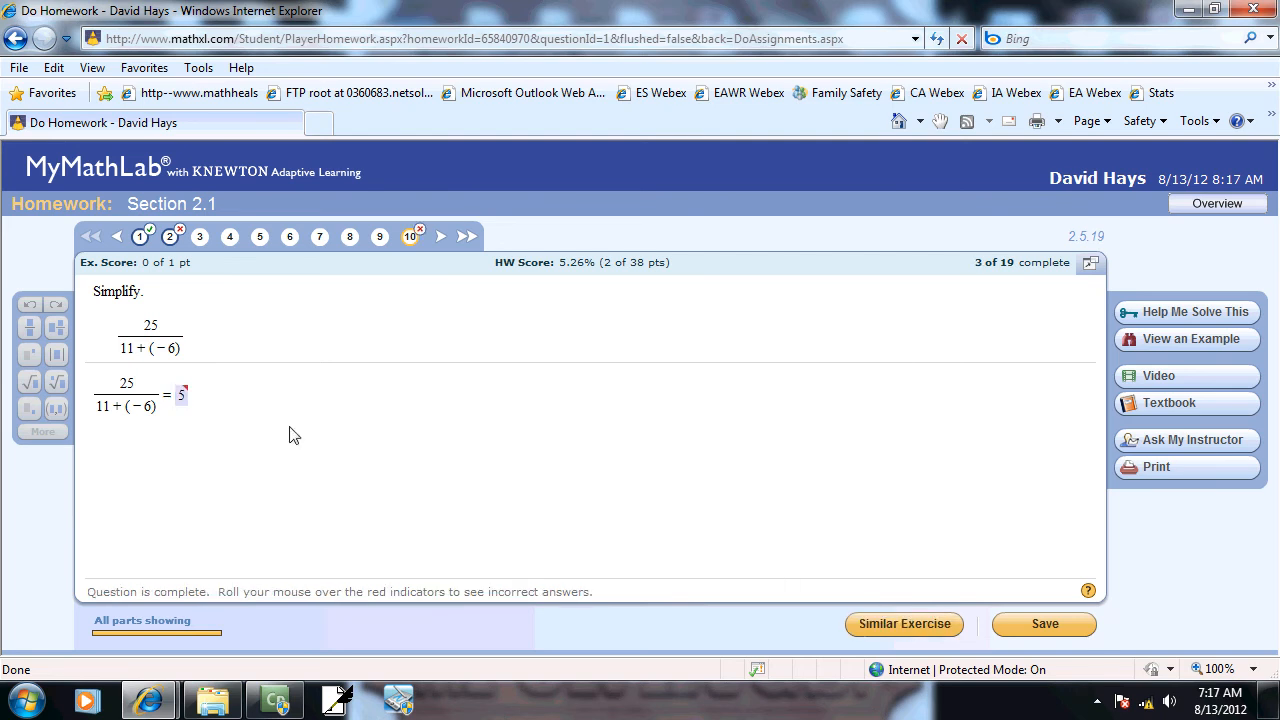
Step: Load a similar exercise for question 10, submit 2 as the answer for 14/(11+(-4)), and dismiss the feedback
mouse_move(180, 405)
left_click(922, 624)
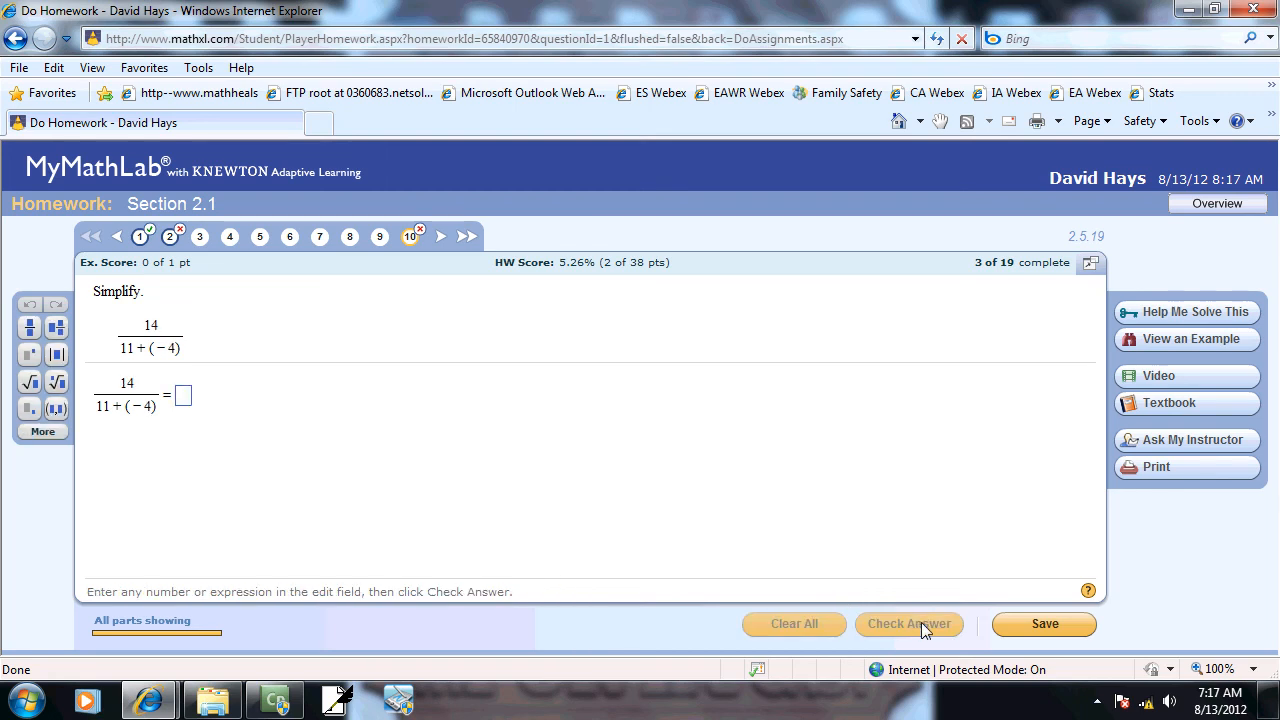
left_click(178, 404)
type("2")
left_click(938, 627)
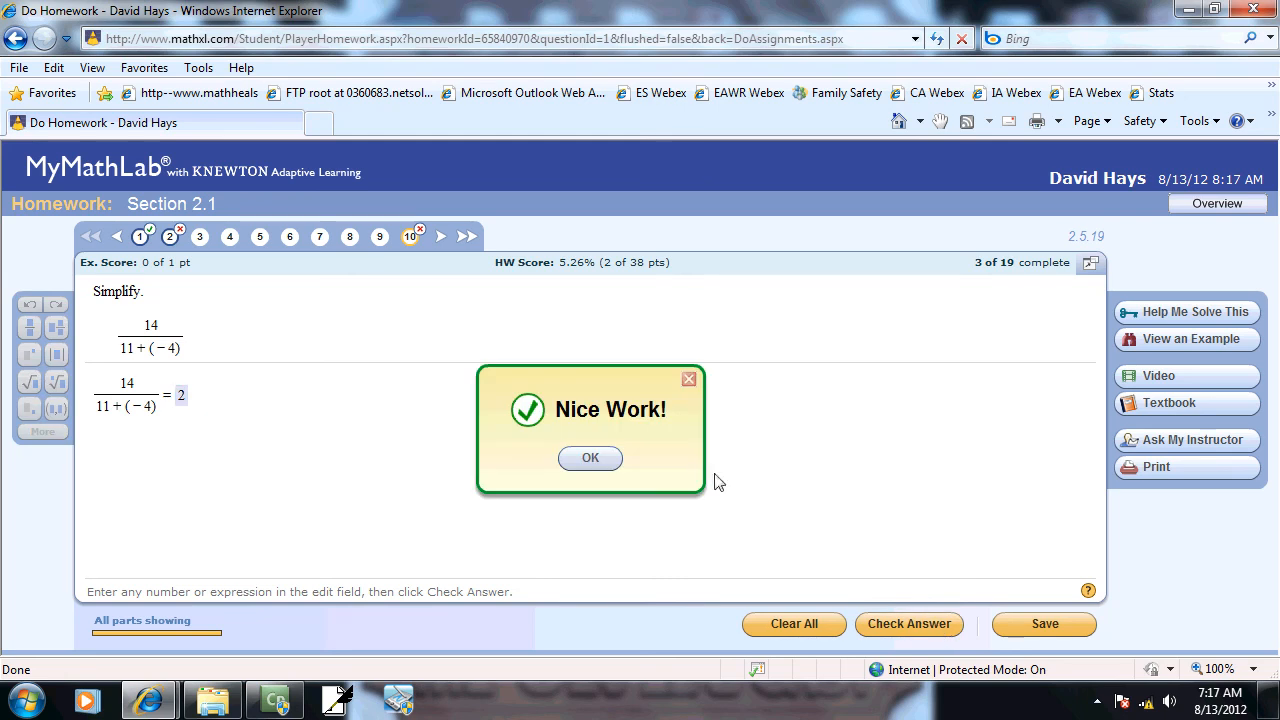
left_click(590, 458)
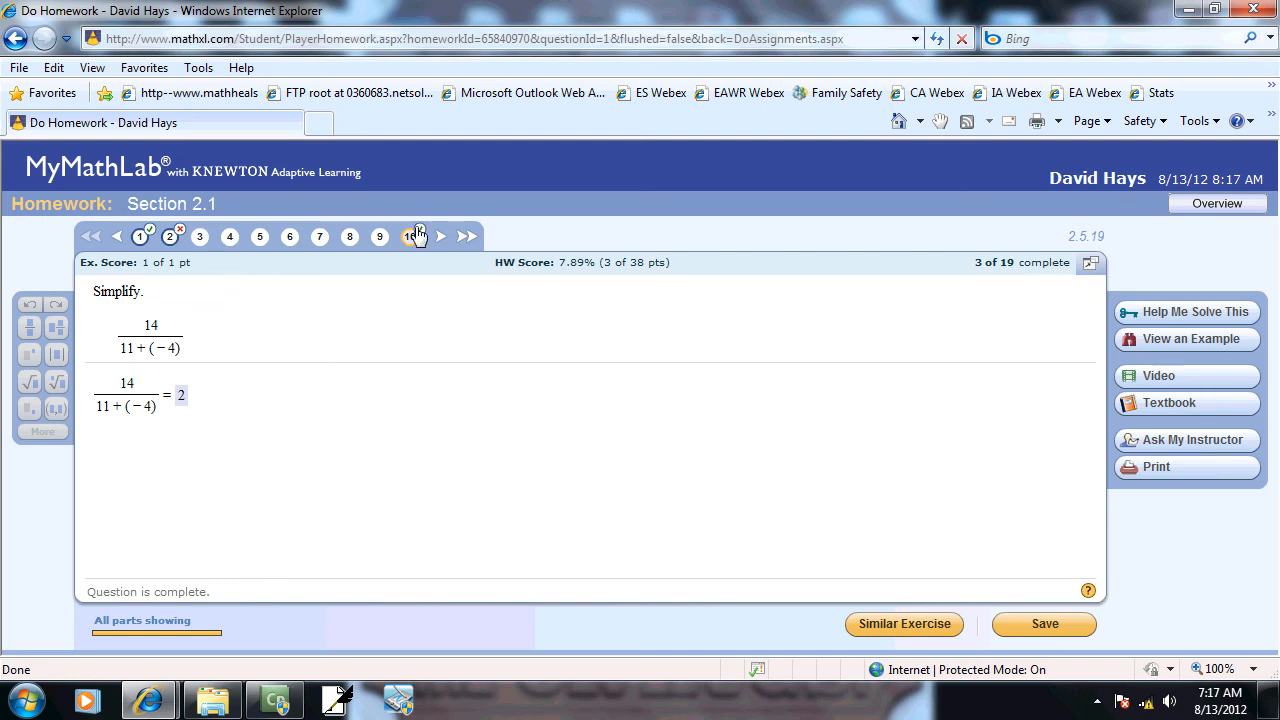
Step: Return to question 2, save the homework and leave its overview, and close the student homework window
left_click(170, 236)
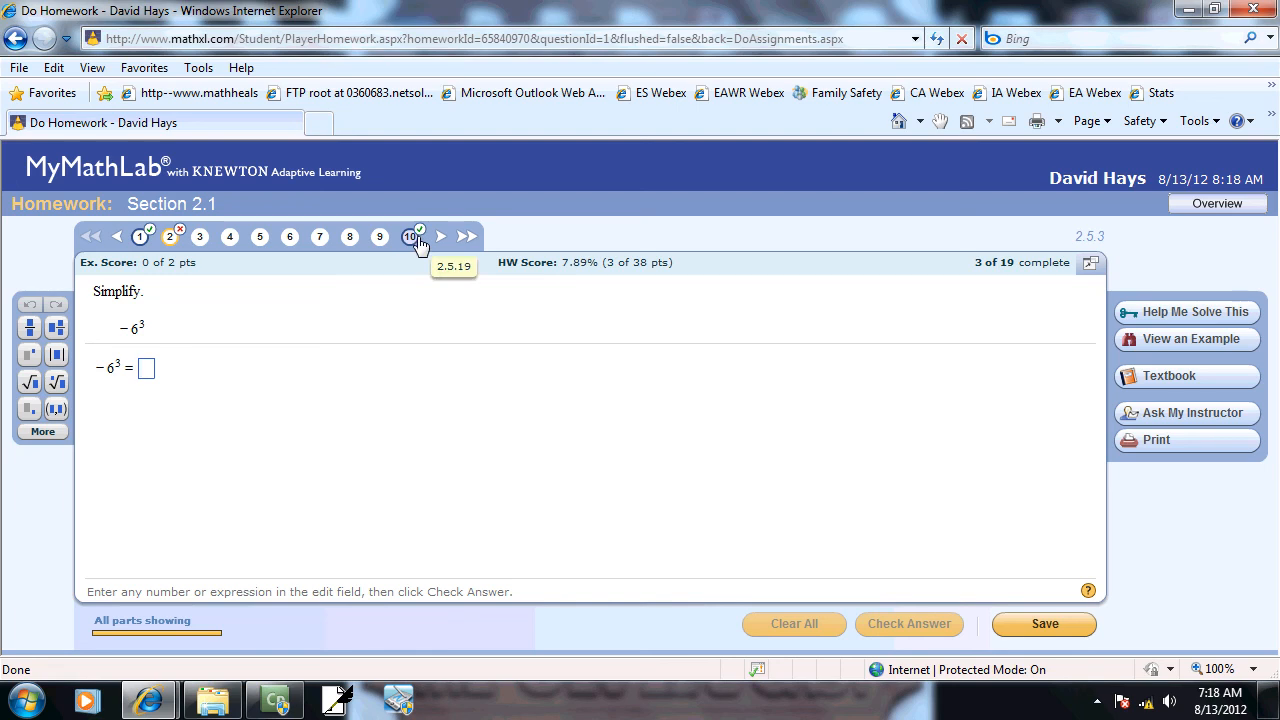
left_click(1253, 10)
left_click(808, 449)
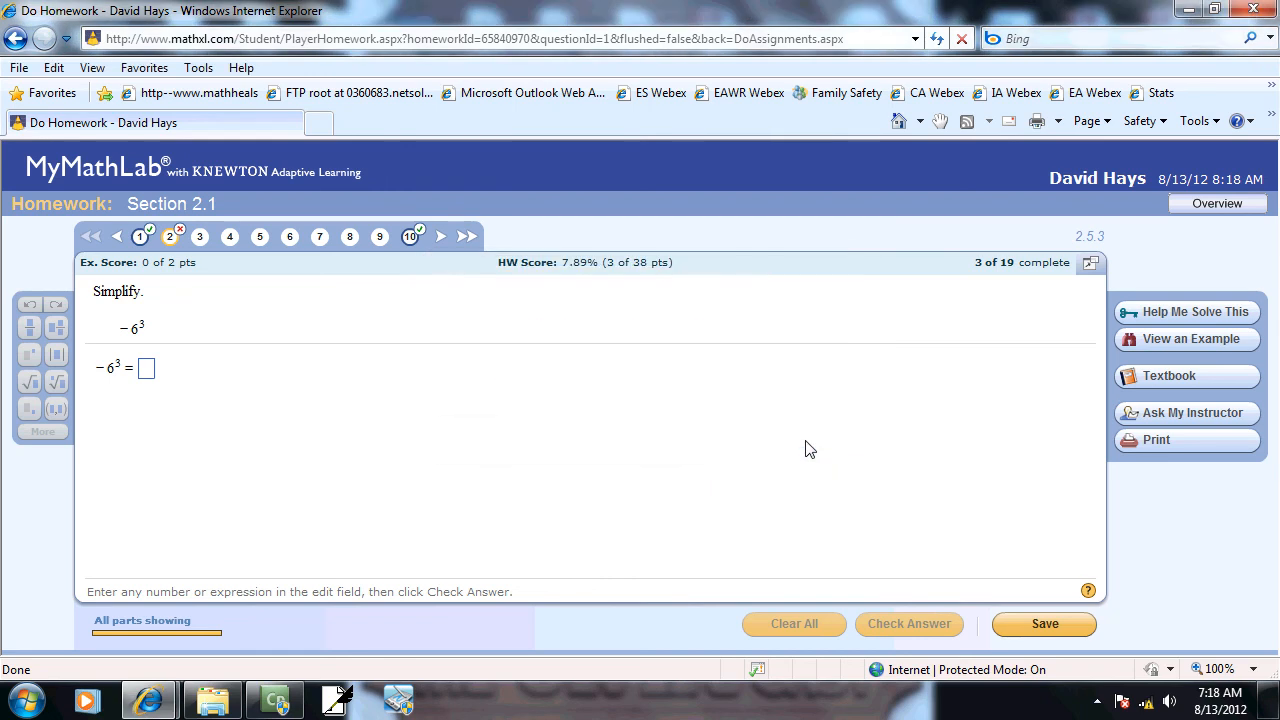
left_click(1040, 624)
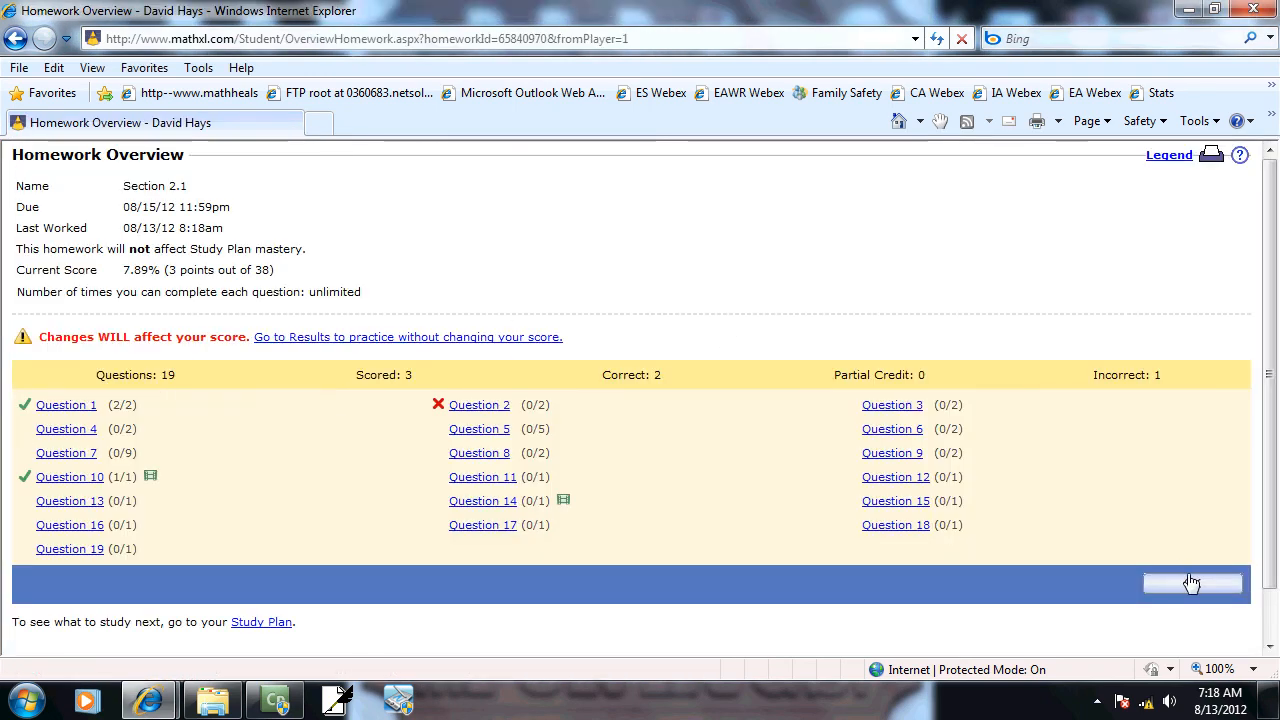
left_click(1186, 580)
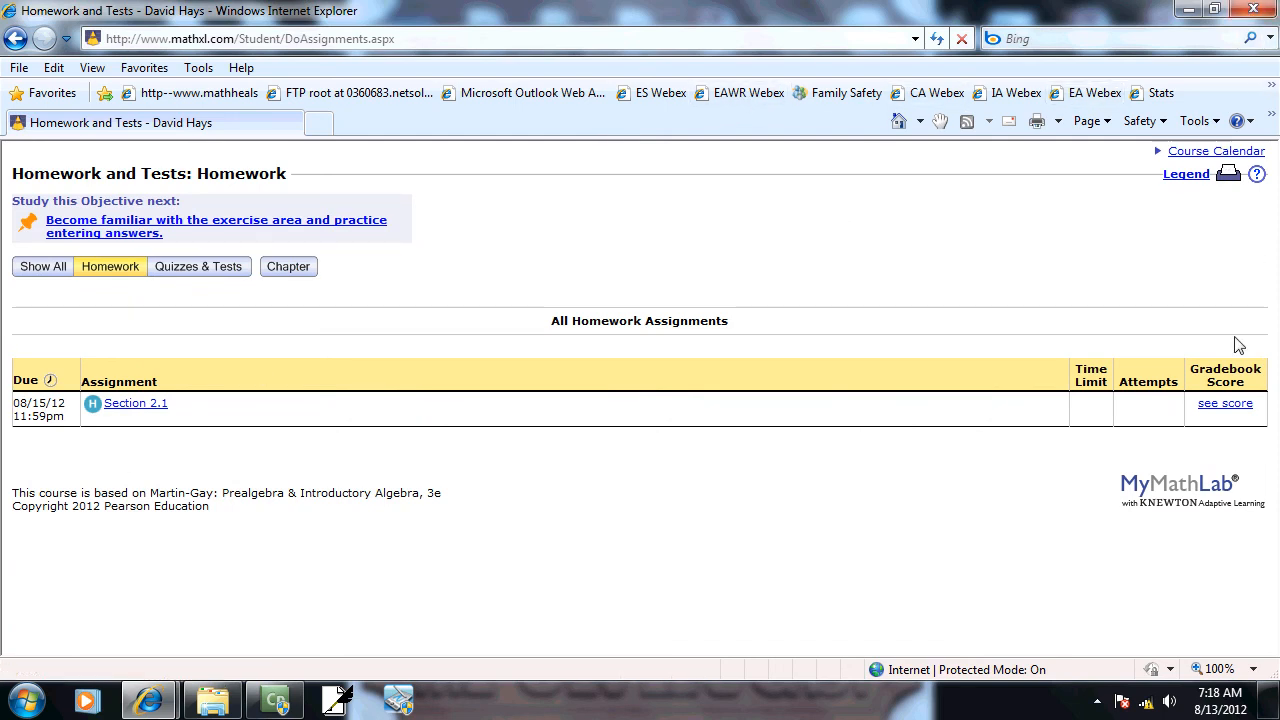
left_click(1236, 402)
left_click(1253, 9)
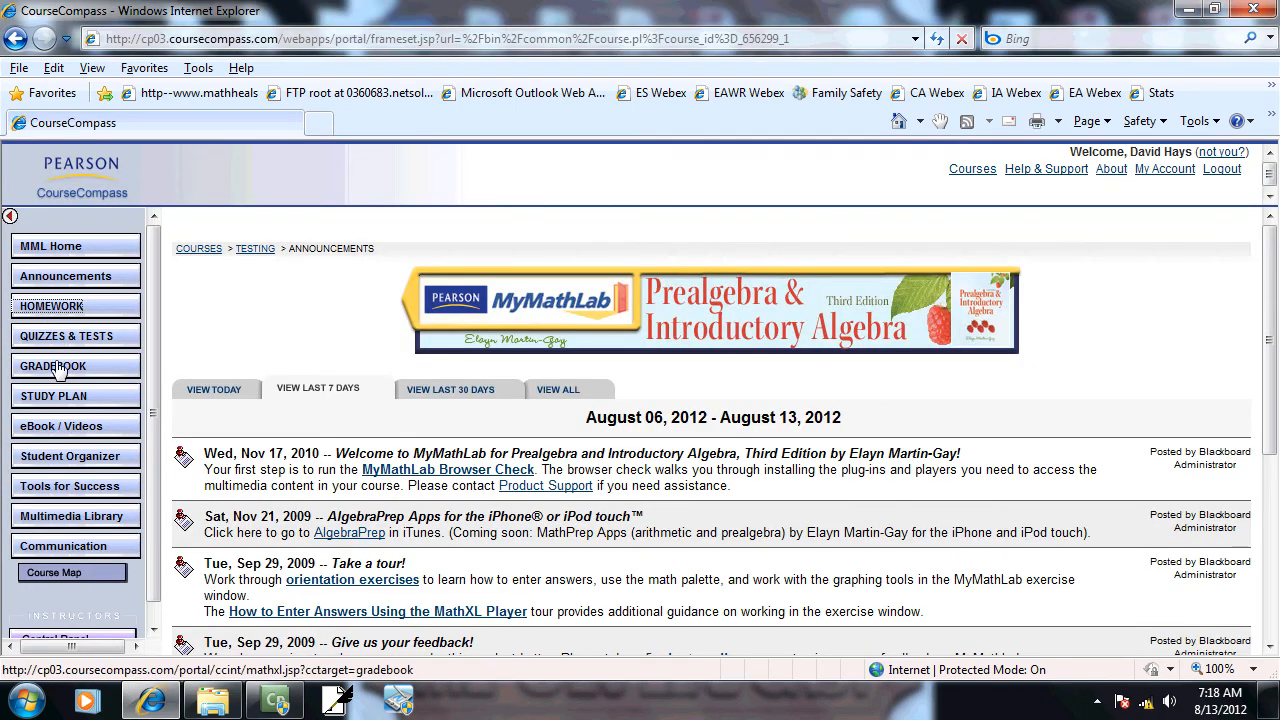
Step: Open the MyMathLab Gradebook from the course's Control Panel and maximize its window
scroll(112, 615, "down", 1)
left_click(80, 618)
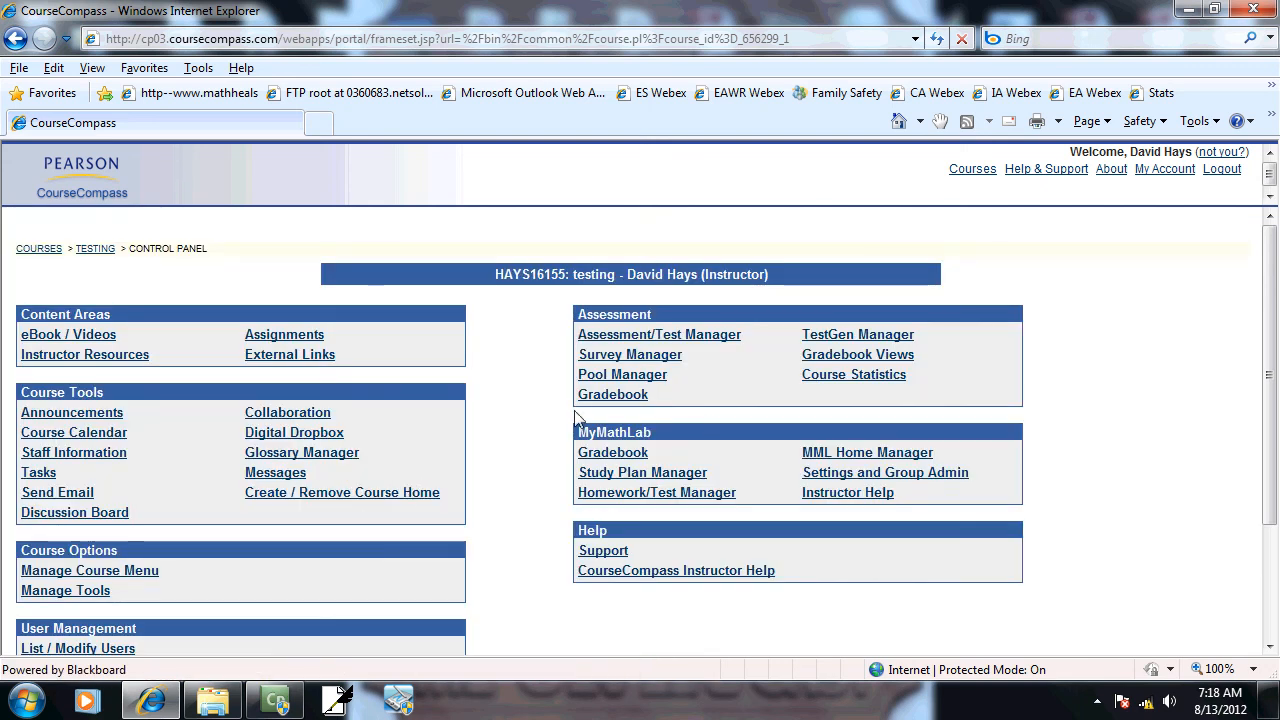
left_click(629, 457)
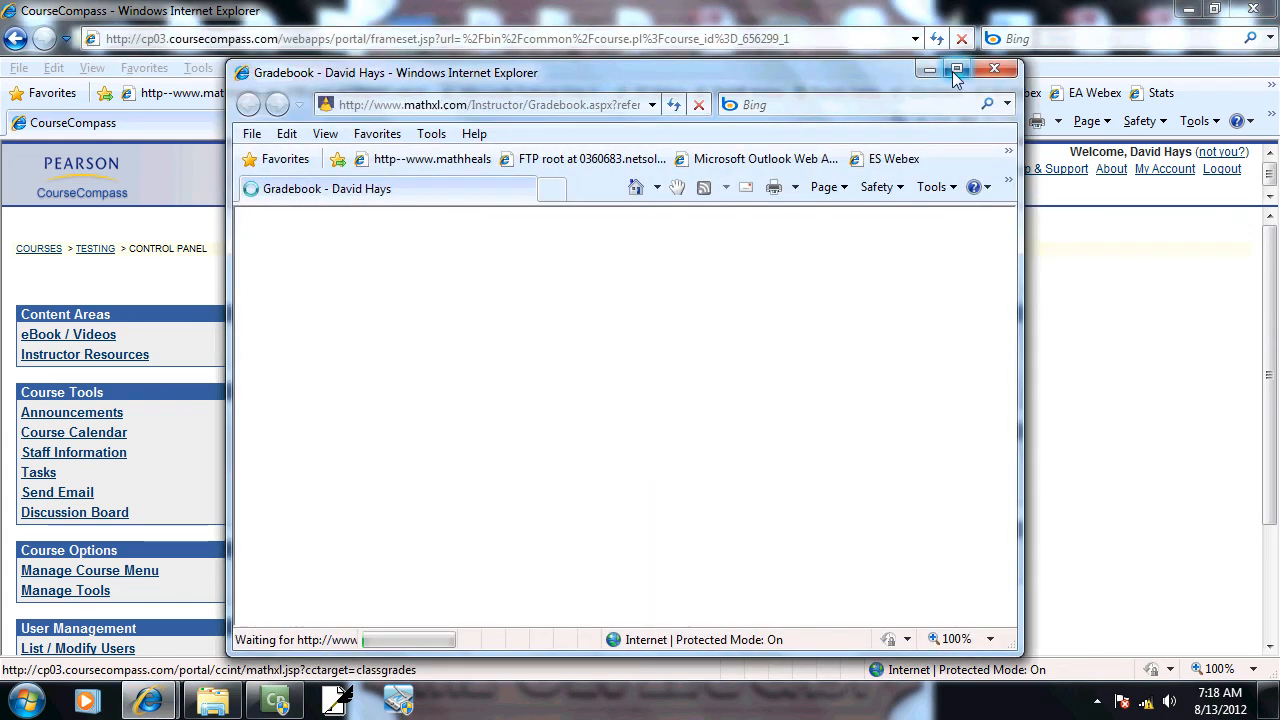
left_click(955, 70)
Step: Try to submit zeros for incomplete work on Section 2.1 in Manage Incompletes, and return to the Gradebook discarding the changes
left_click(378, 292)
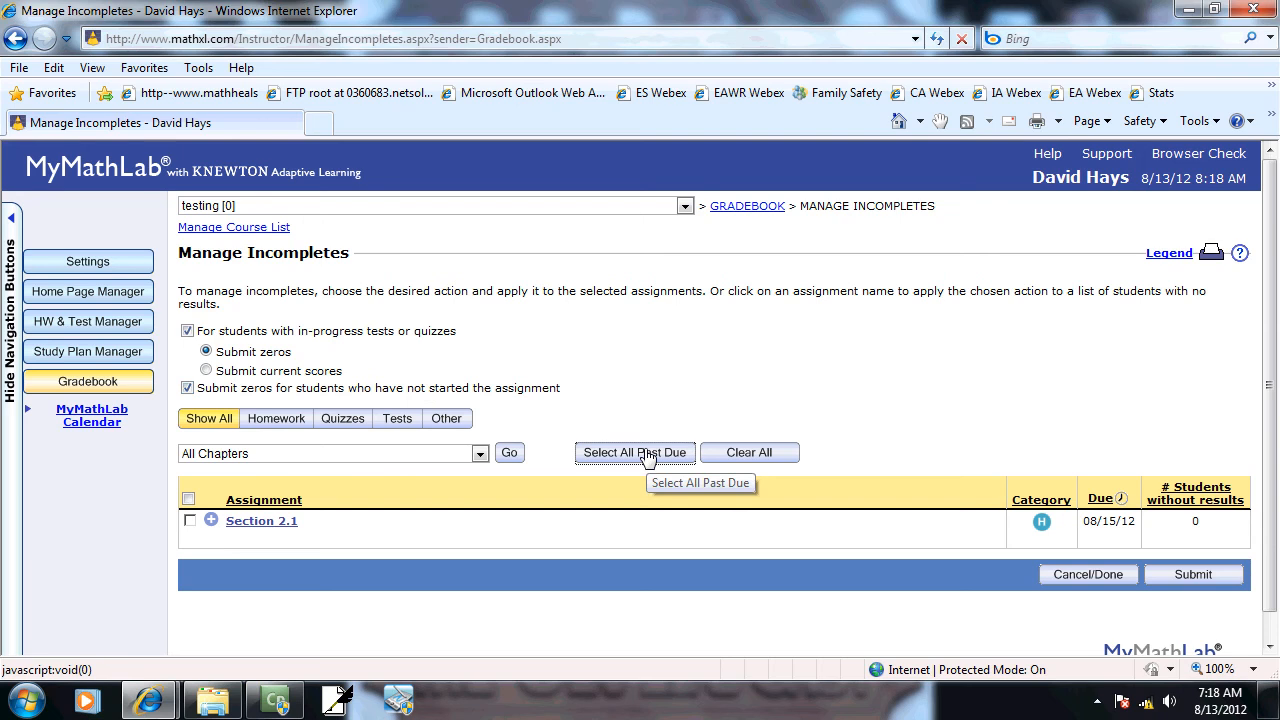
left_click(1197, 578)
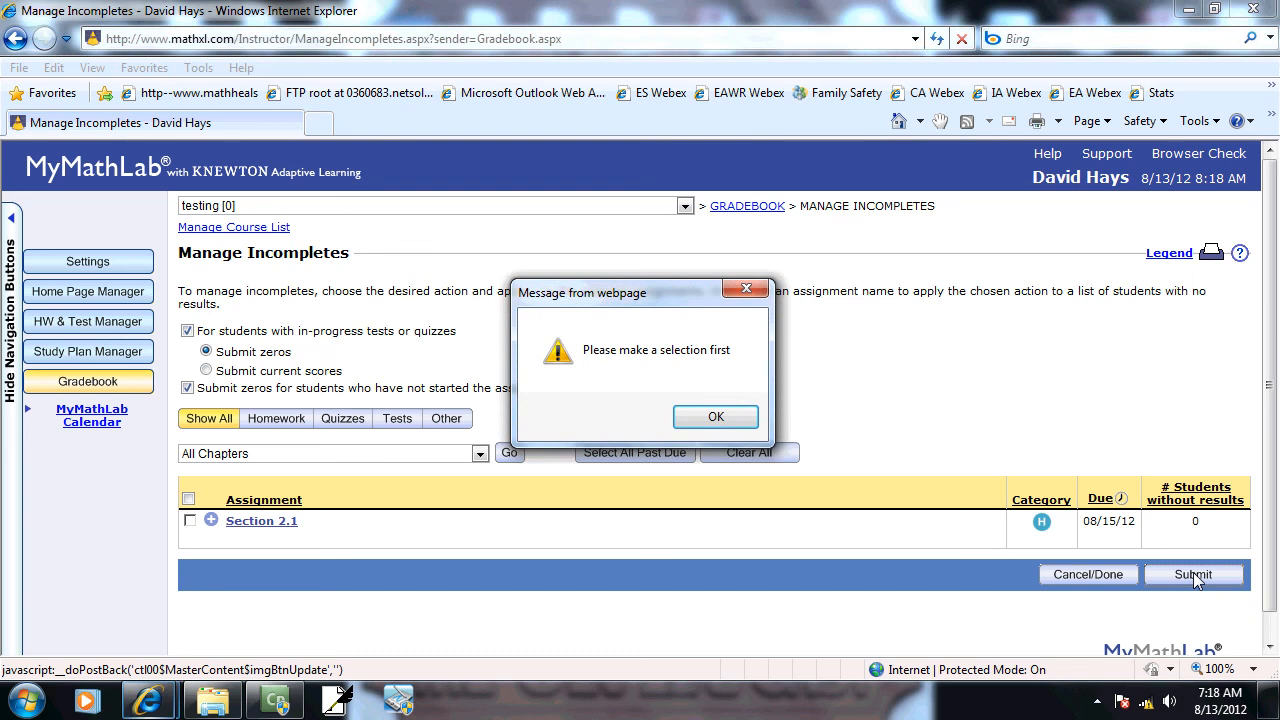
left_click(718, 424)
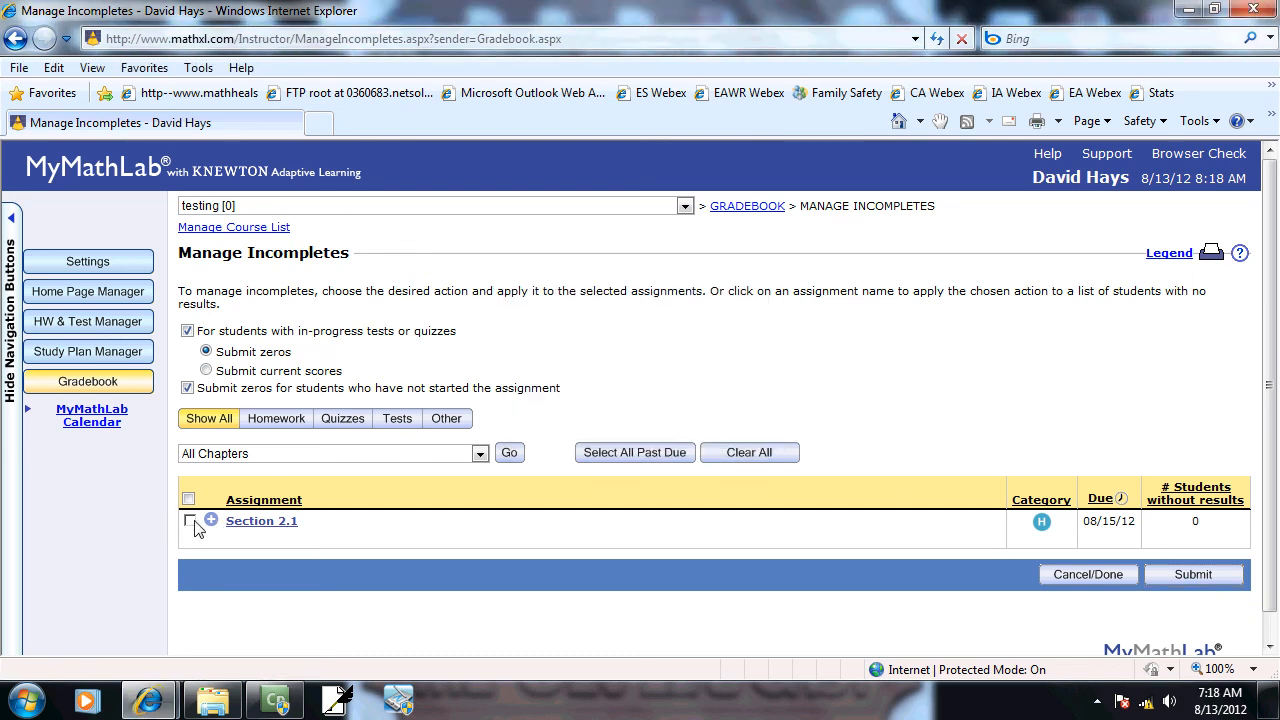
left_click(1193, 574)
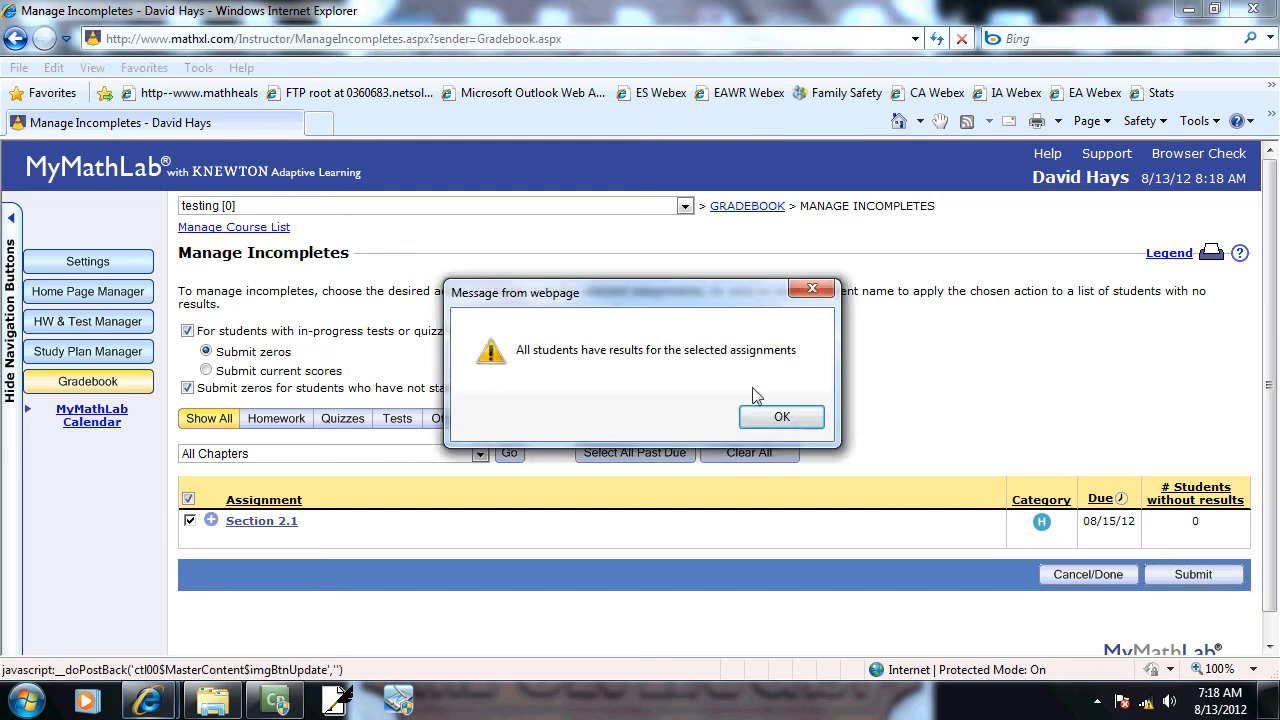
left_click(784, 420)
left_click(768, 212)
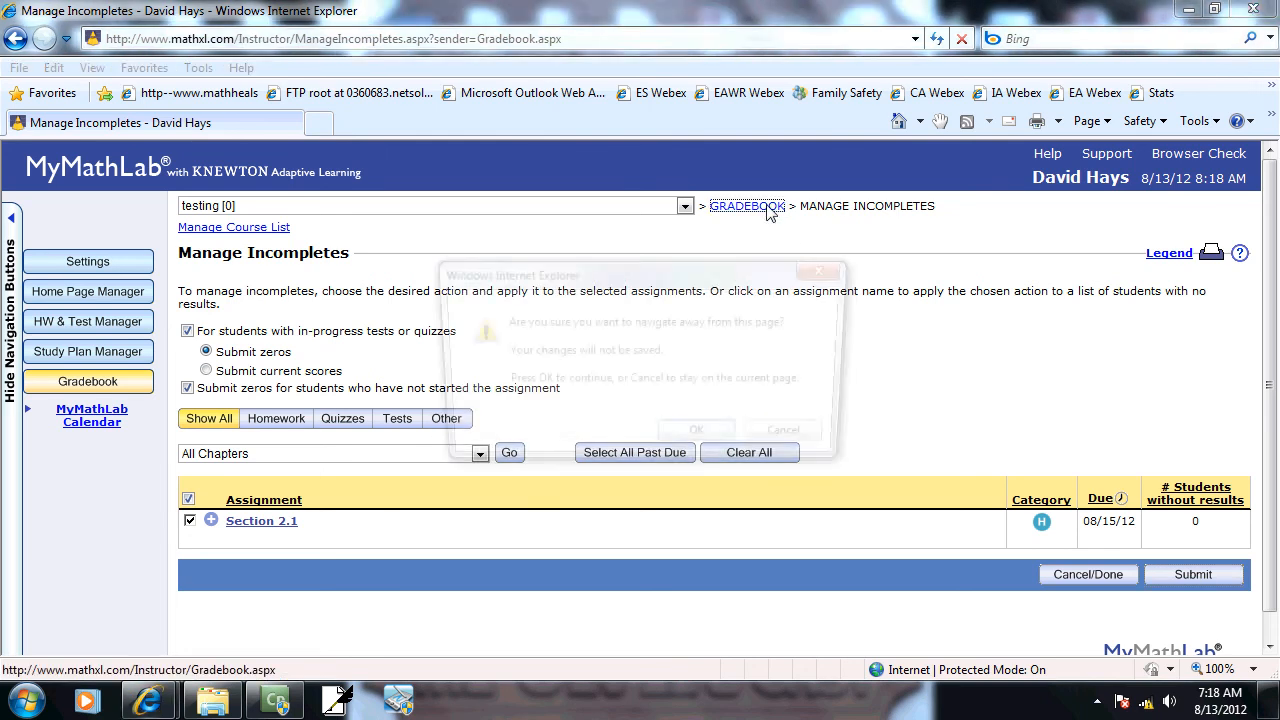
left_click(702, 442)
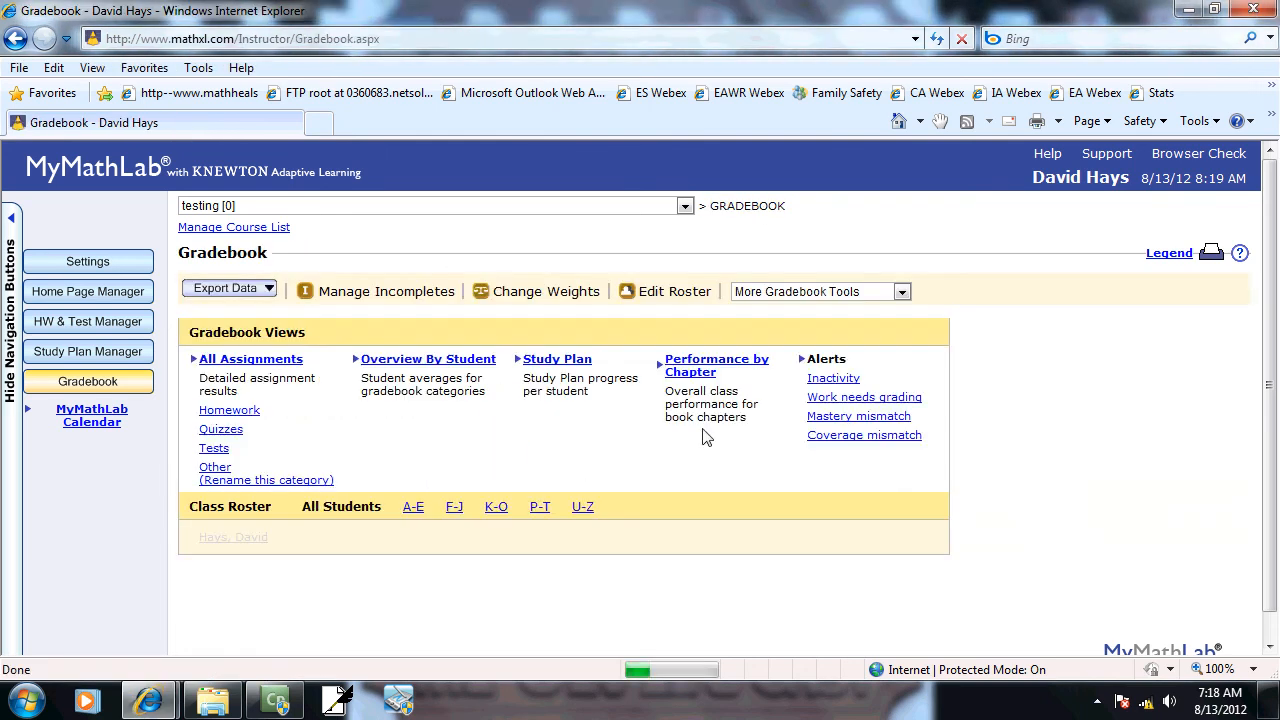
Step: Update the gradebook's Category and Assignment Weighting in Change Weights without editing any points, and return to the Gradebook
left_click(546, 291)
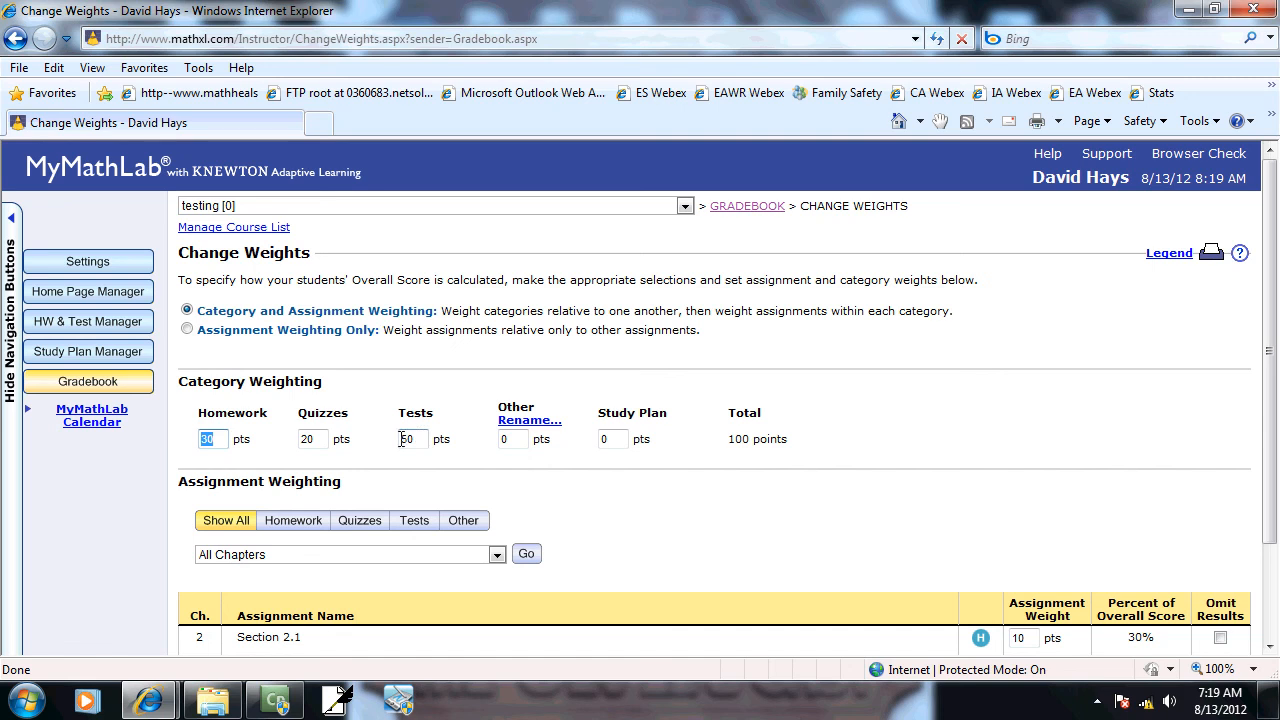
scroll(1274, 590, "down", 3)
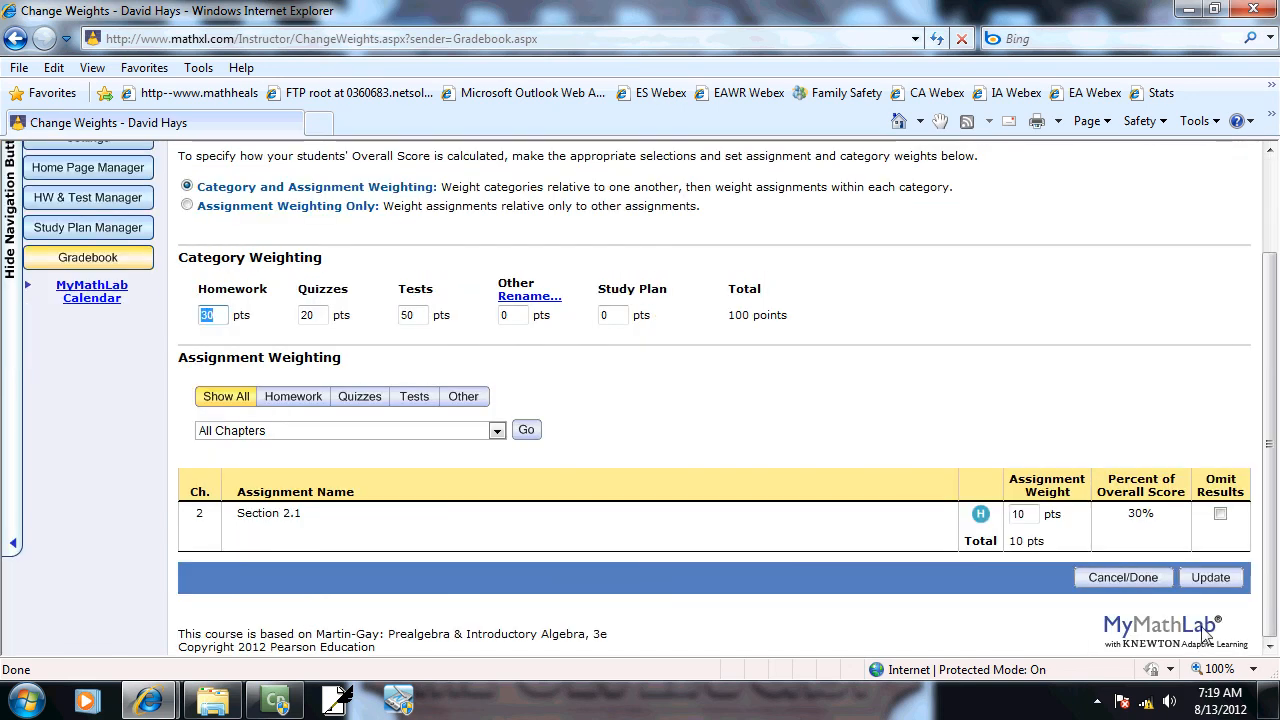
left_click(1208, 580)
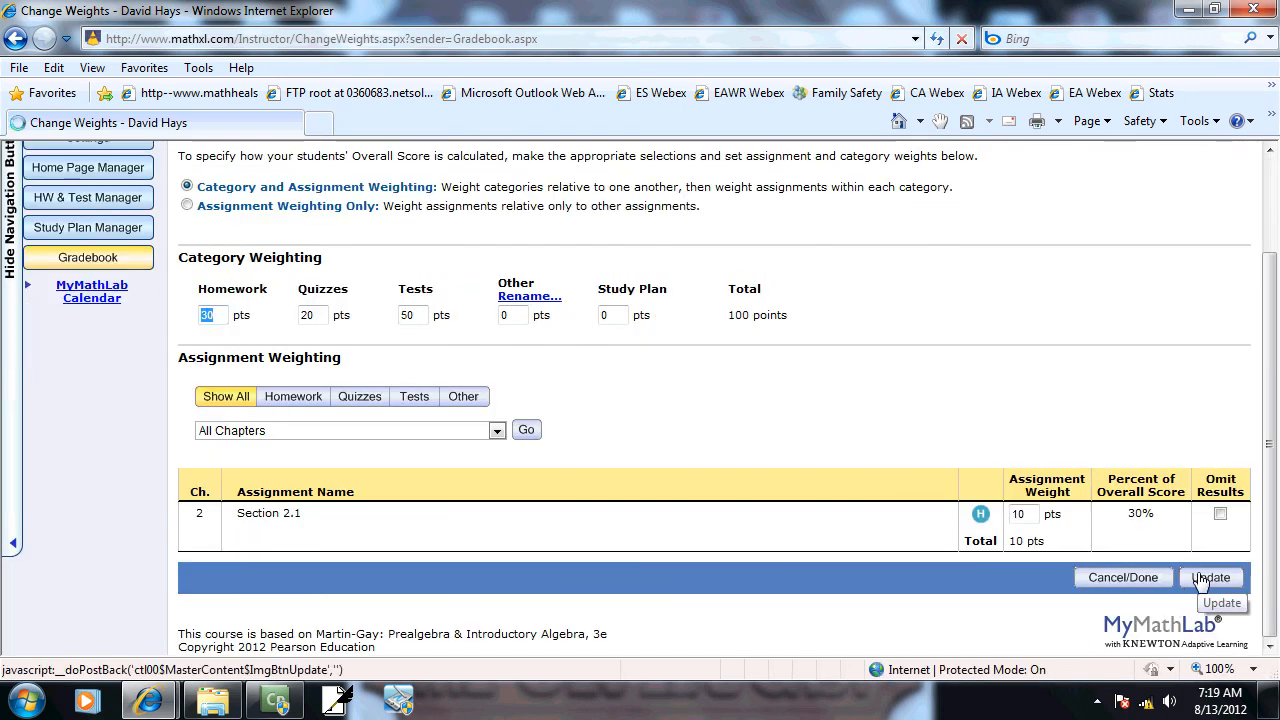
left_click(721, 416)
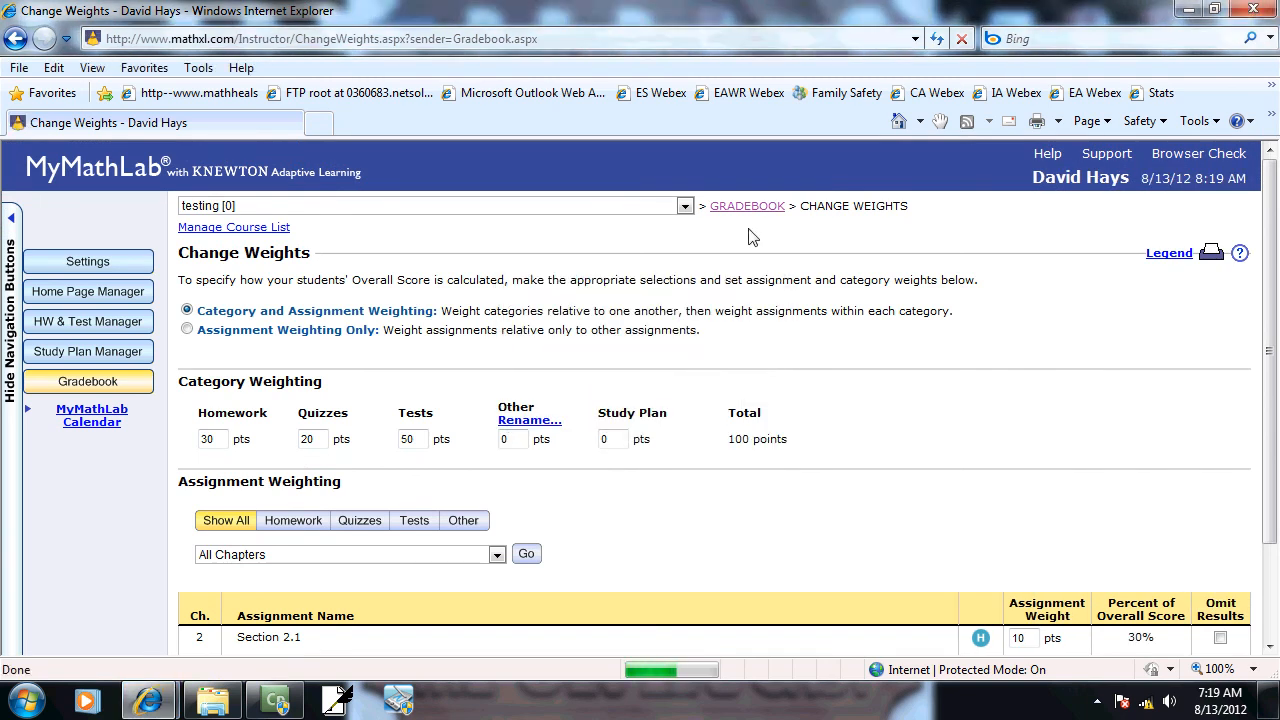
left_click(745, 208)
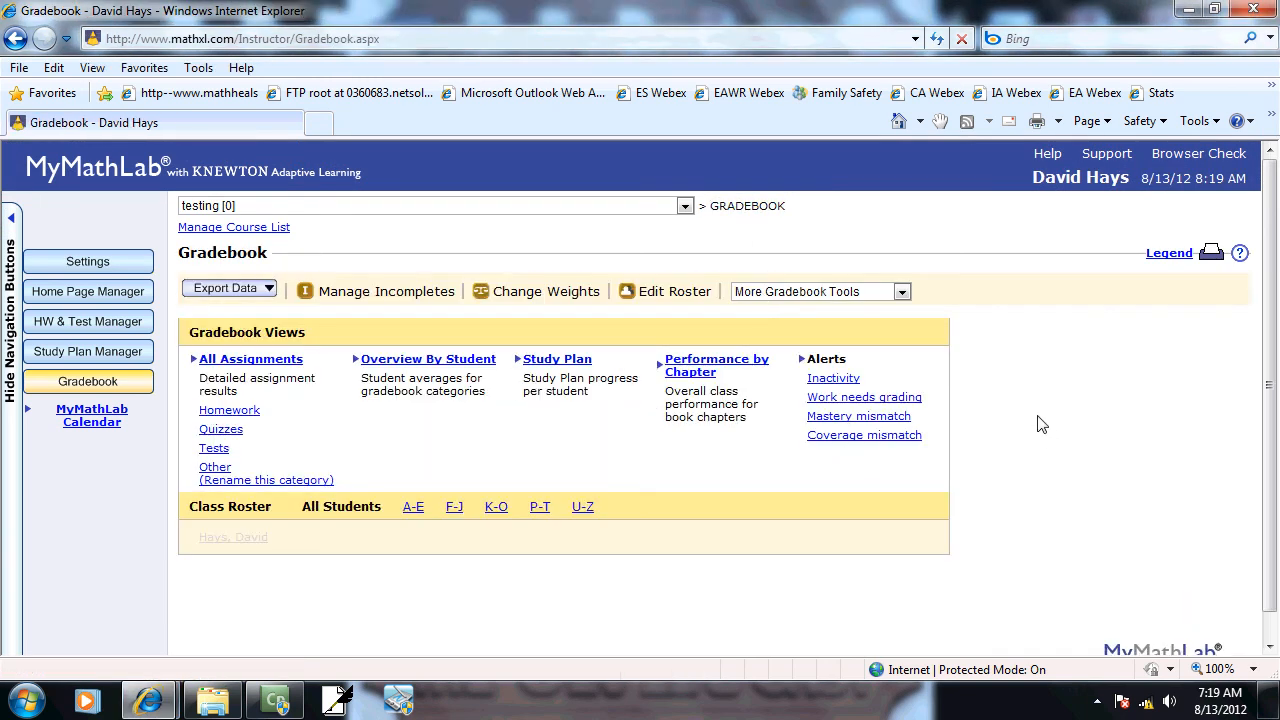